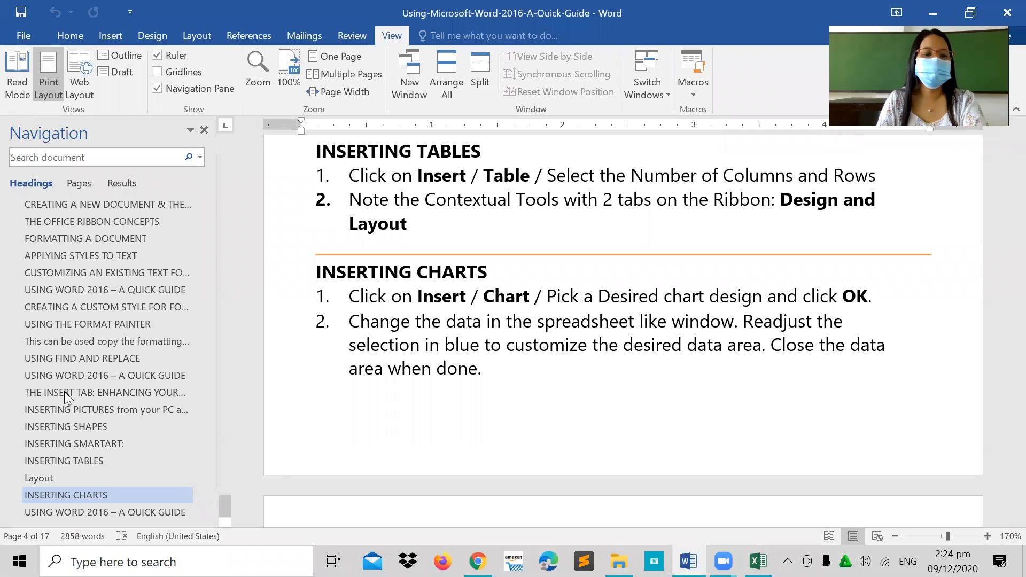
- Create a new blank document
key("alt+f")
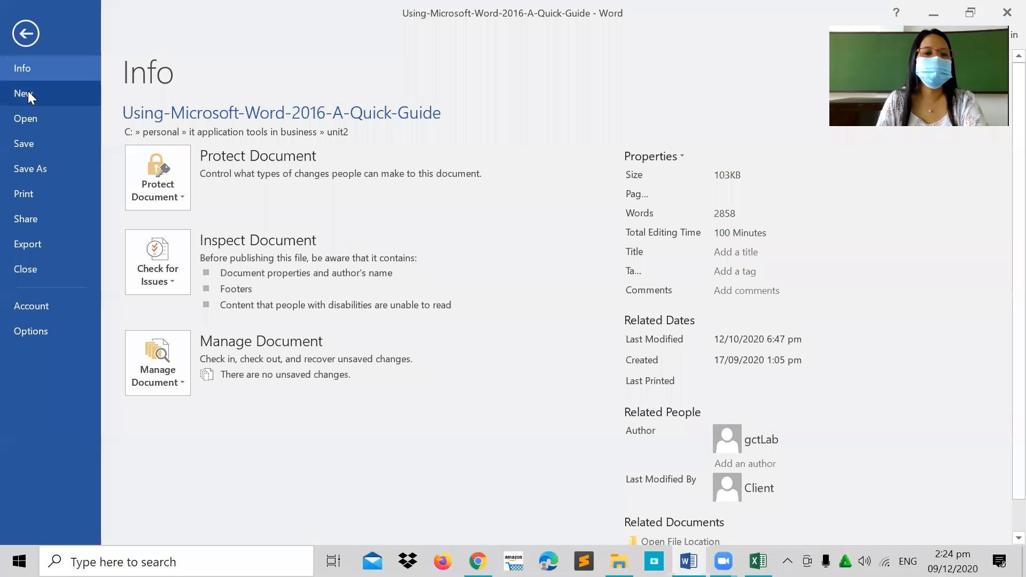
left_click(28, 93)
left_click(160, 204)
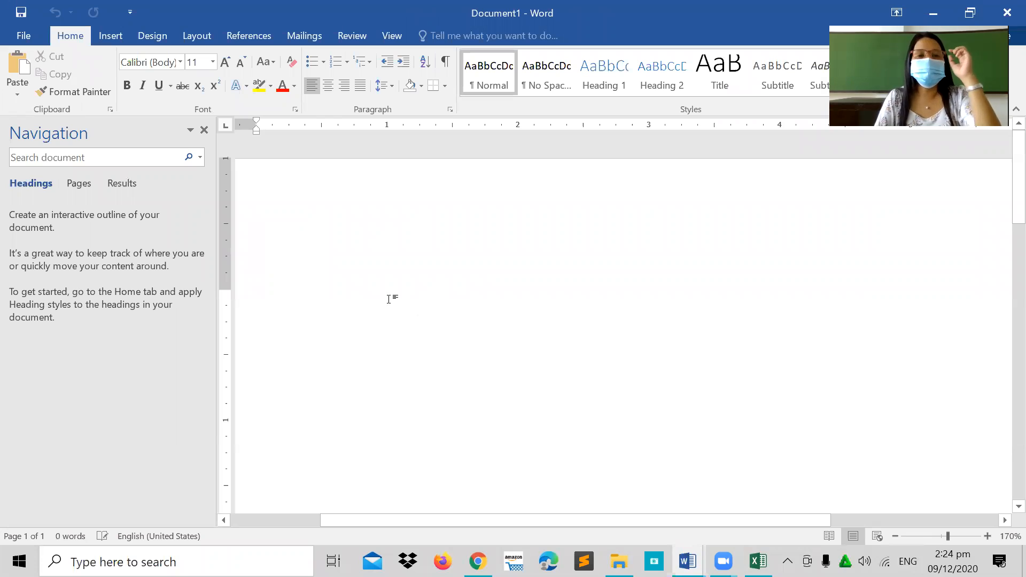
- Insert a table with five columns and three rows into the blank document
left_click(110, 36)
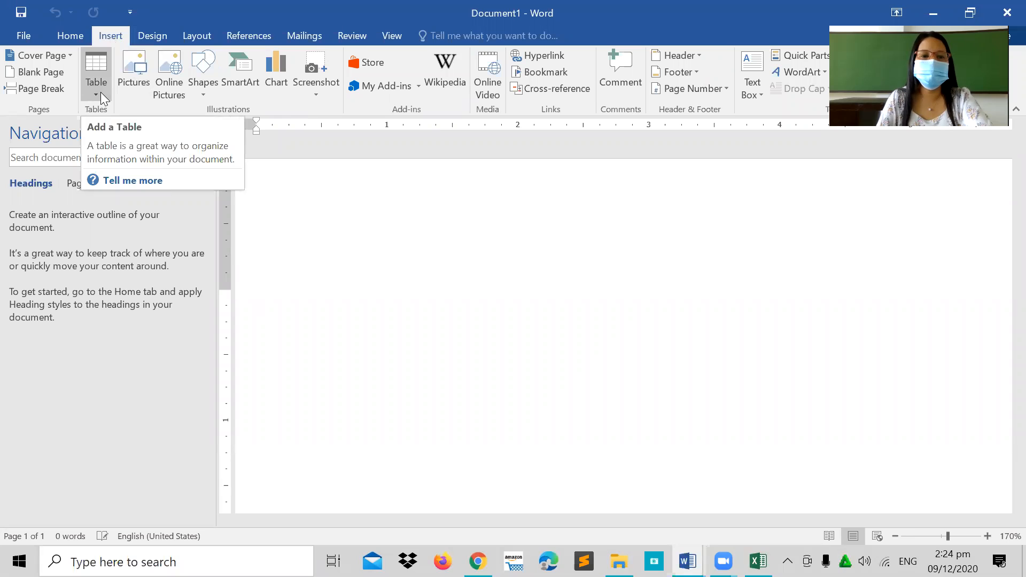
left_click(101, 92)
left_click(100, 92)
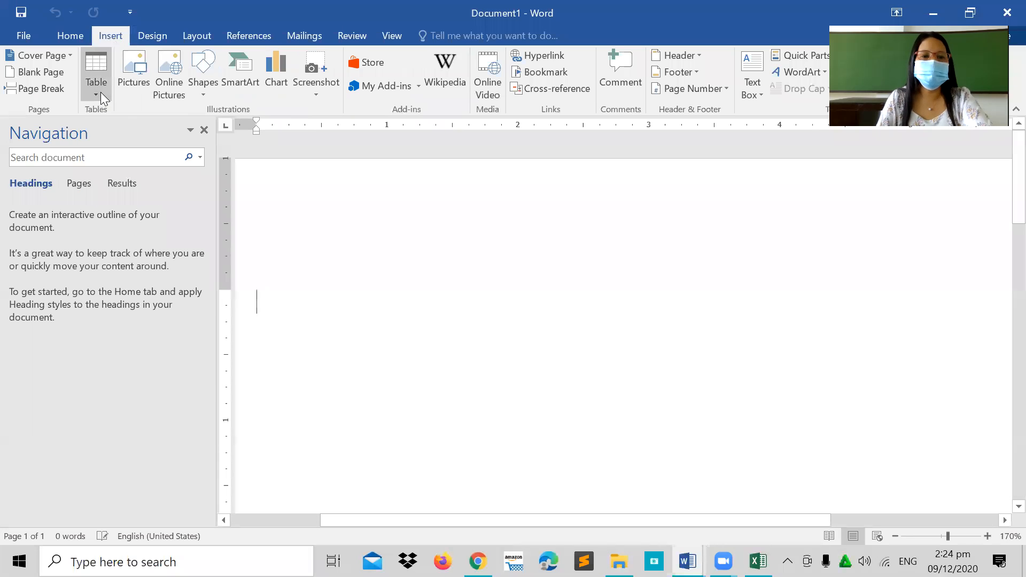
left_click(100, 92)
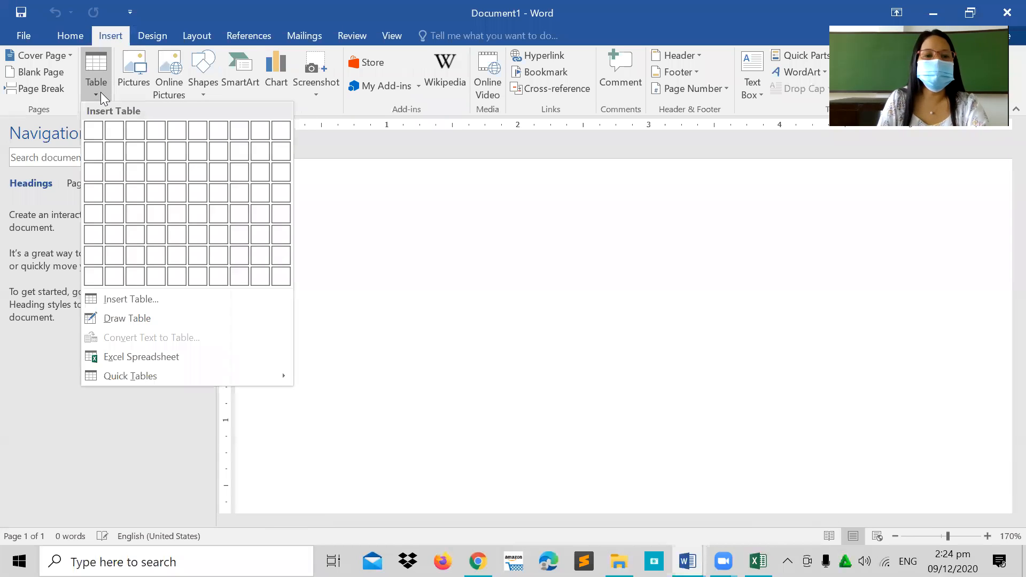
left_click(174, 171)
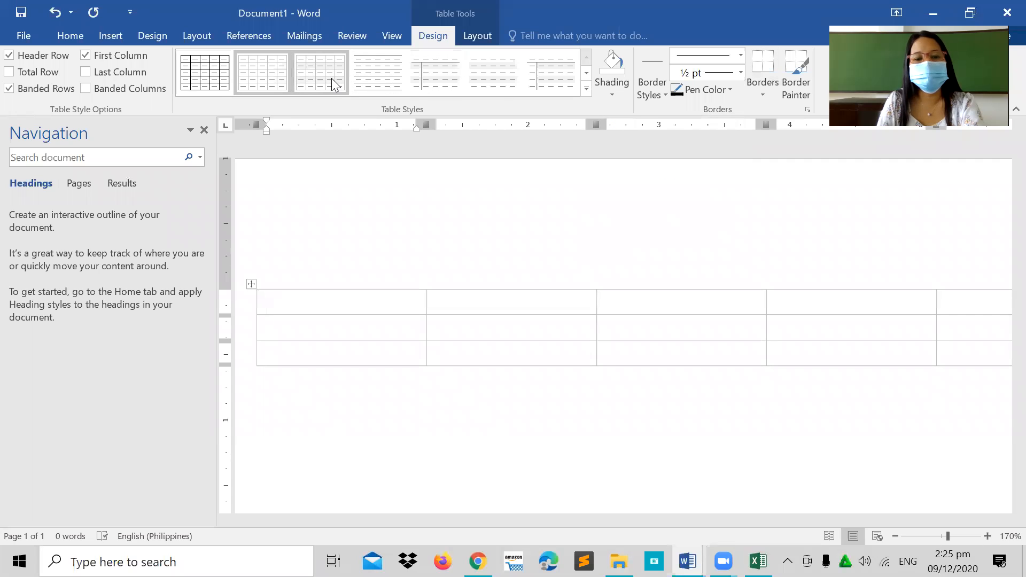
- Try a table style with horizontal lines only, and apply the grid style with black borders around every cell
left_click(394, 83)
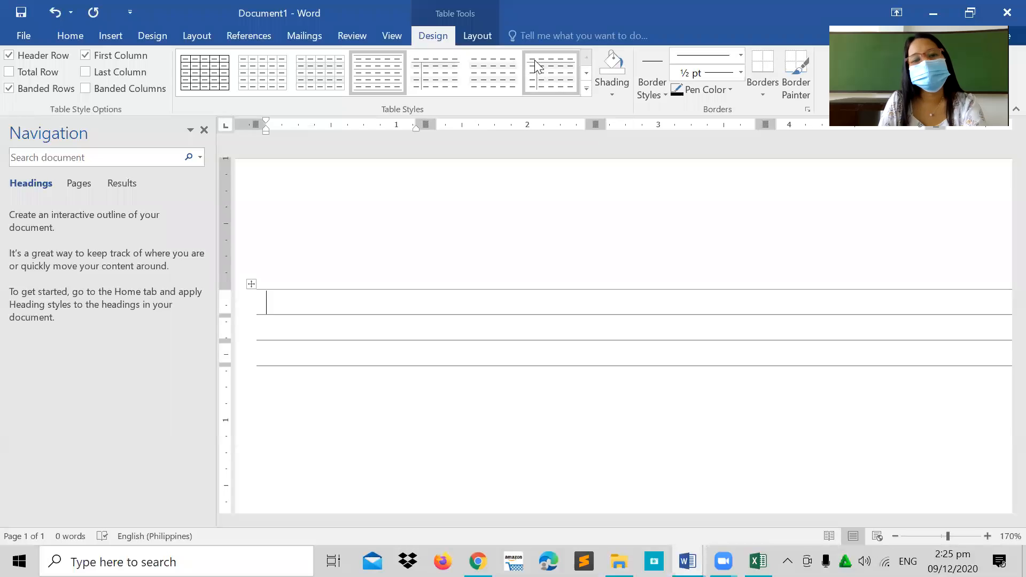
left_click(484, 35)
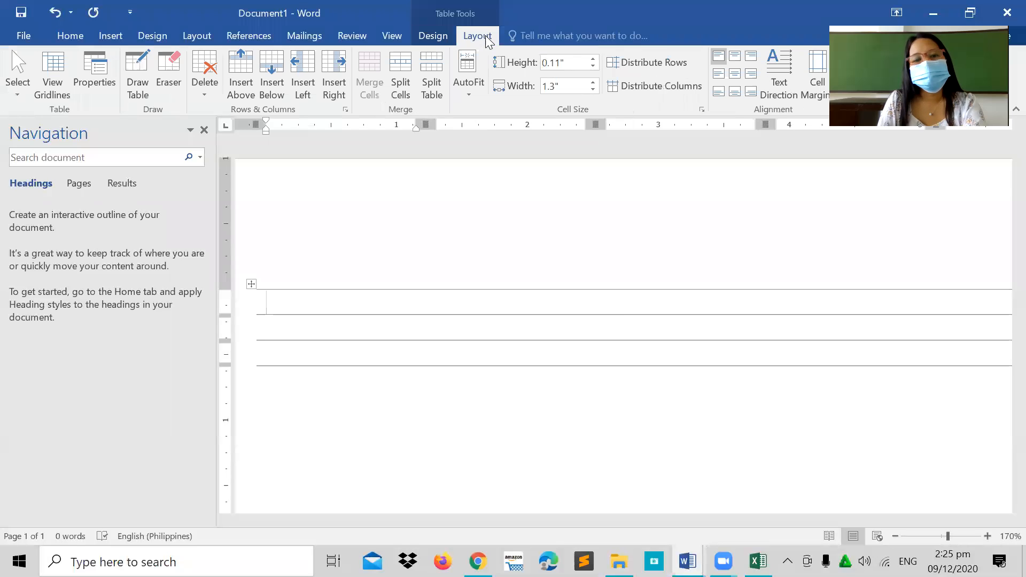
left_click(431, 35)
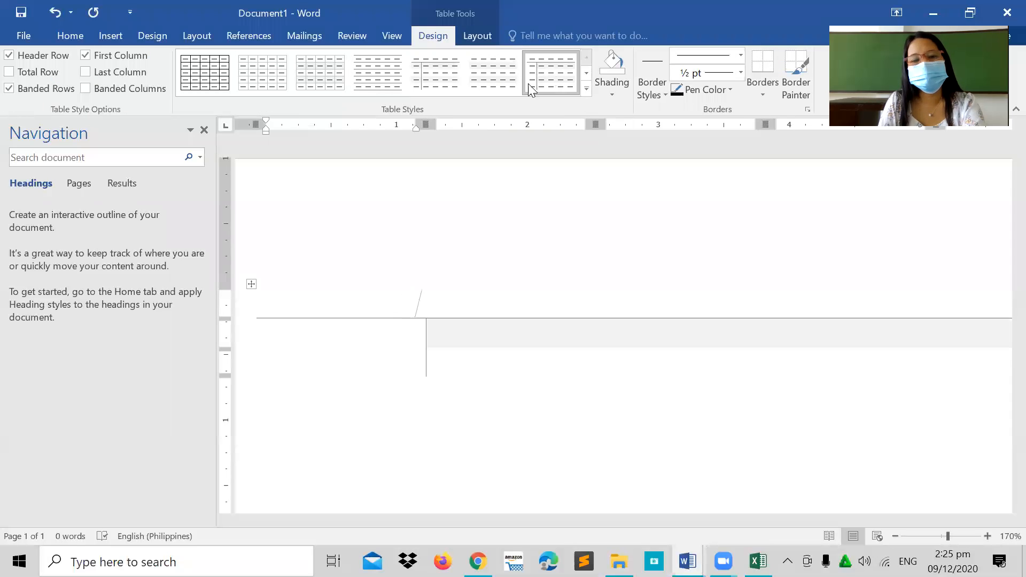
left_click(214, 81)
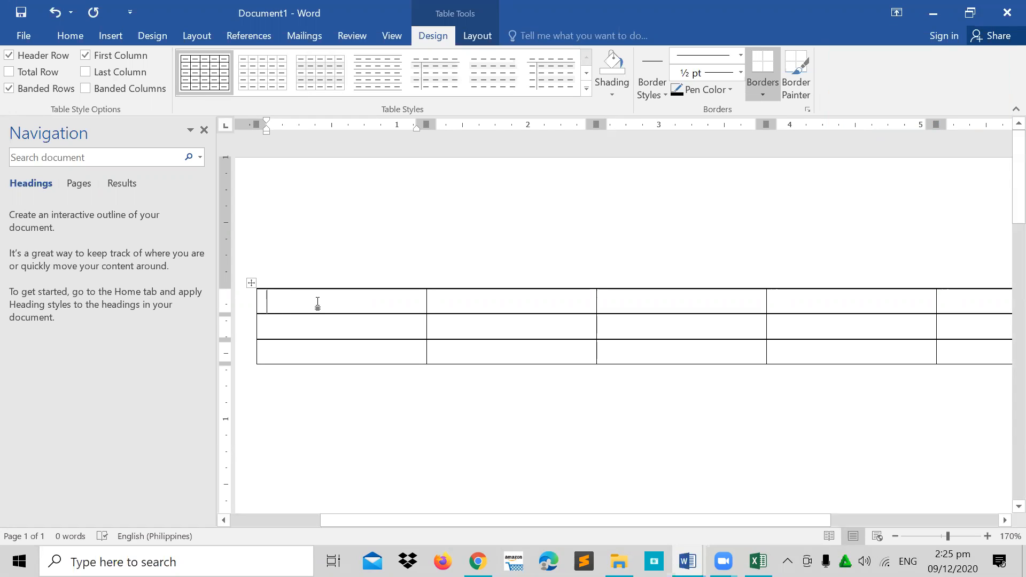
- Enter "Column A" in the first cell of the table's top row
type("Clumn")
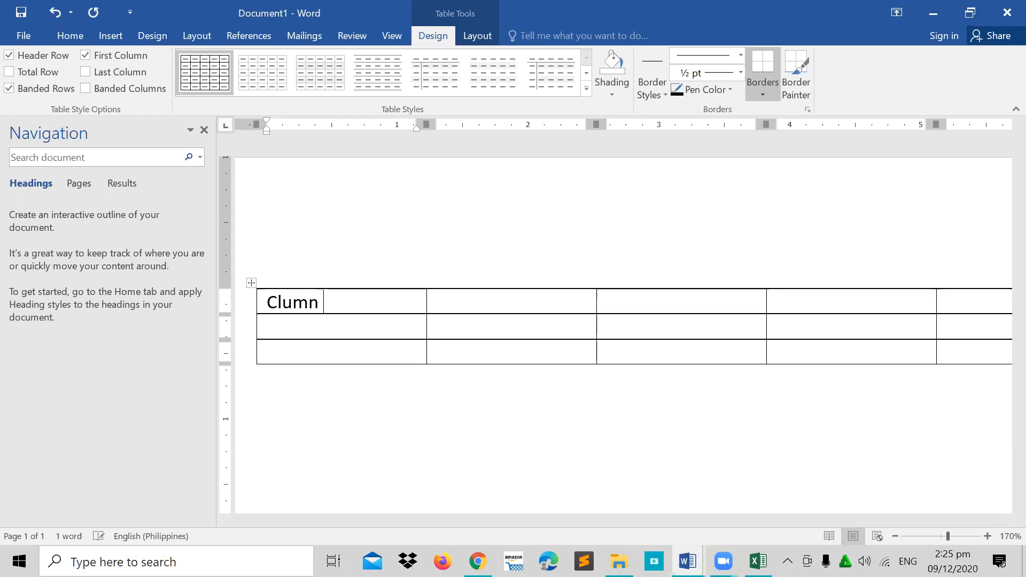
key("BackSpace")
key("BackSpace")
key("BackSpace")
key("BackSpace")
key("BackSpace")
type("Column A")
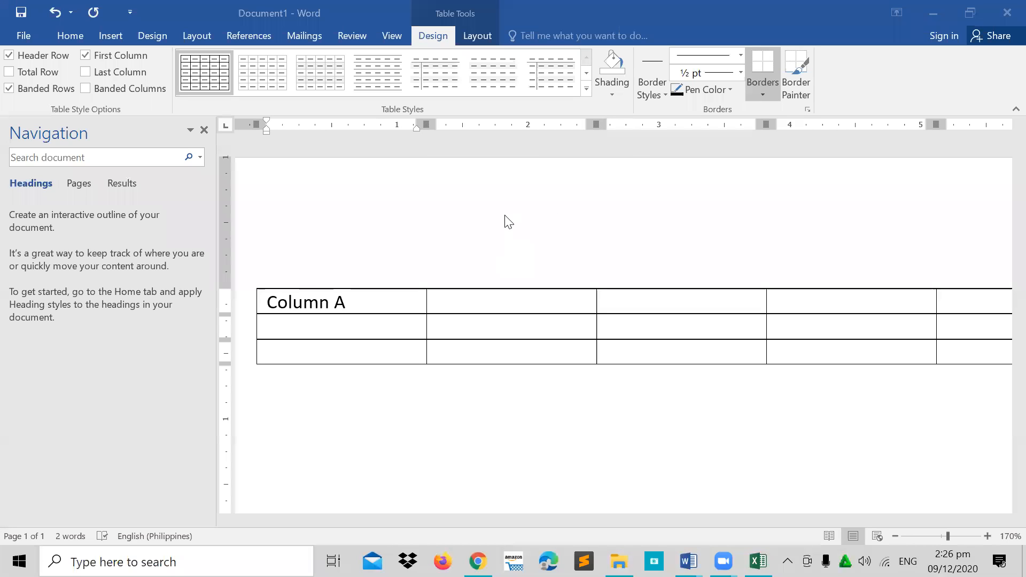
- Toggle the ruler's visibility off and back on
left_click(351, 309)
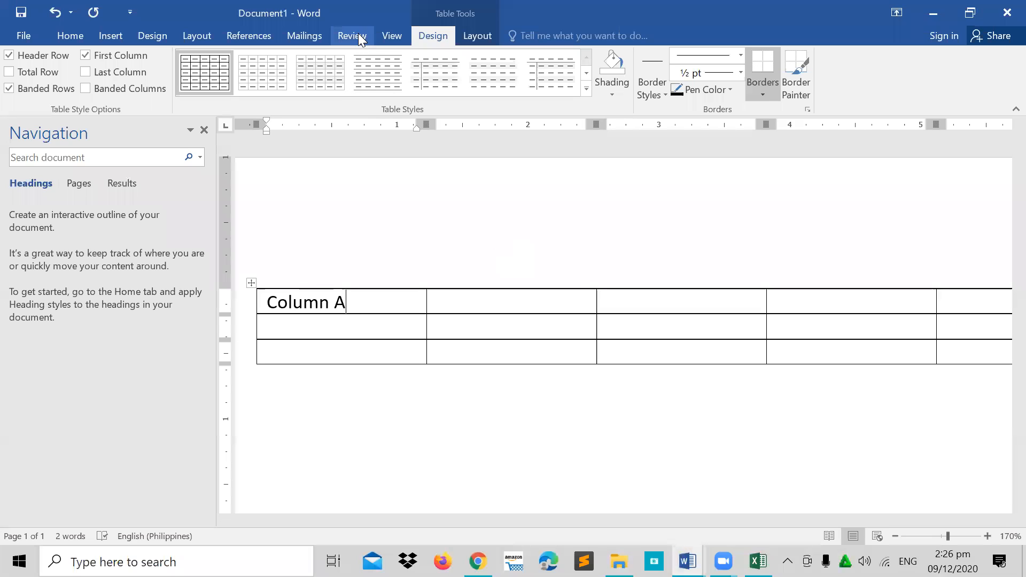
left_click(395, 36)
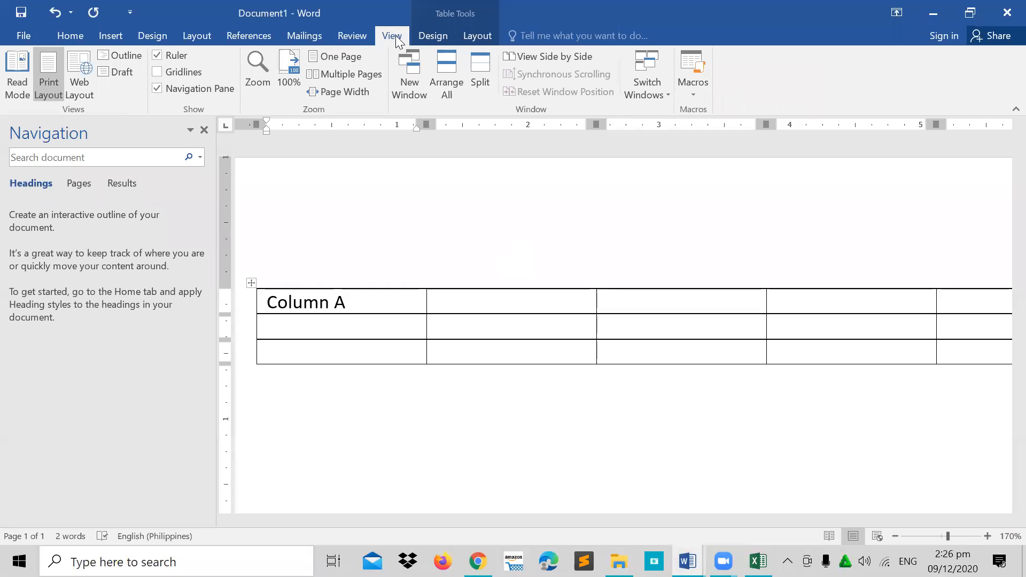
left_click(158, 53)
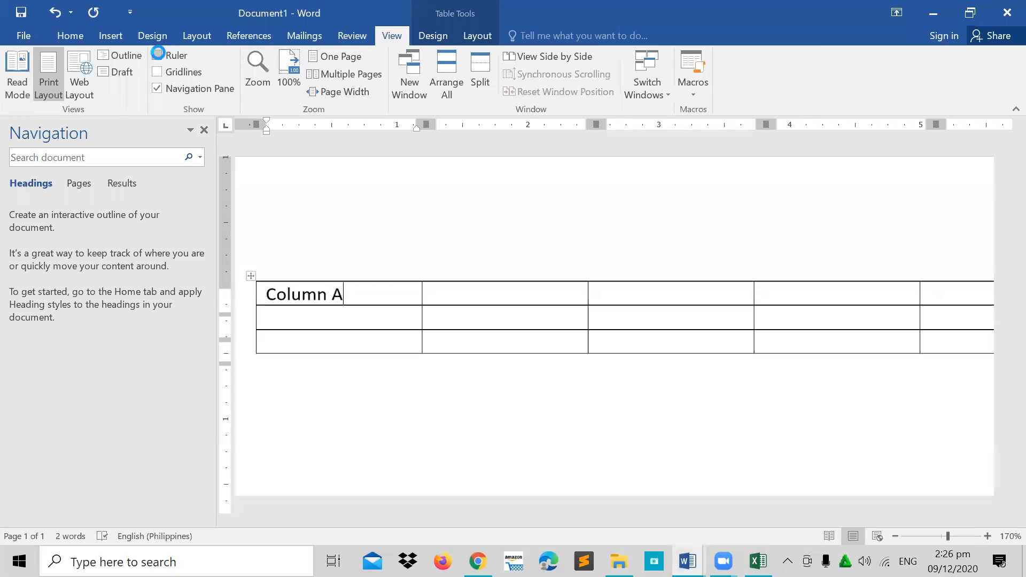
left_click(157, 55)
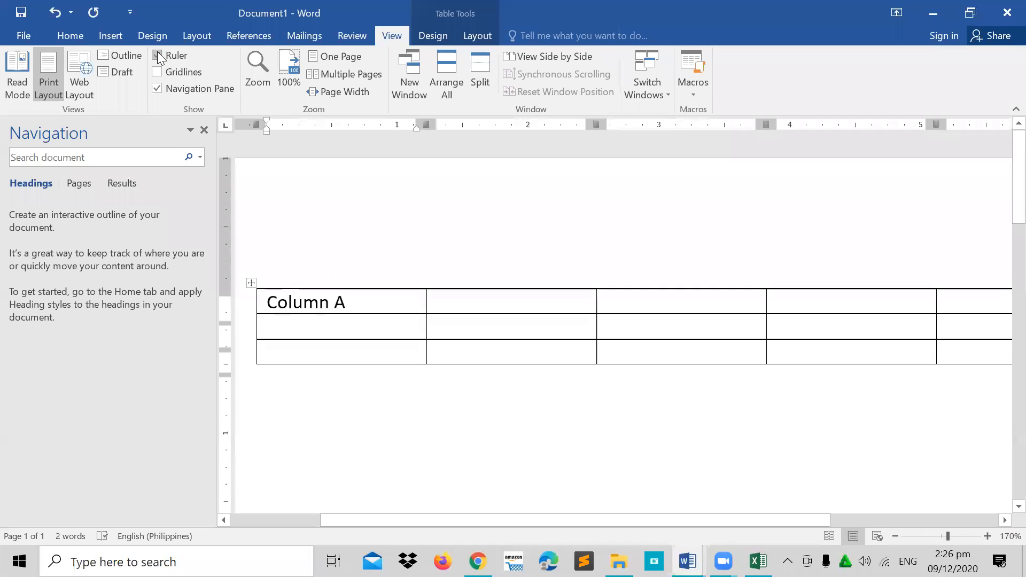
left_click(158, 56)
left_click(157, 55)
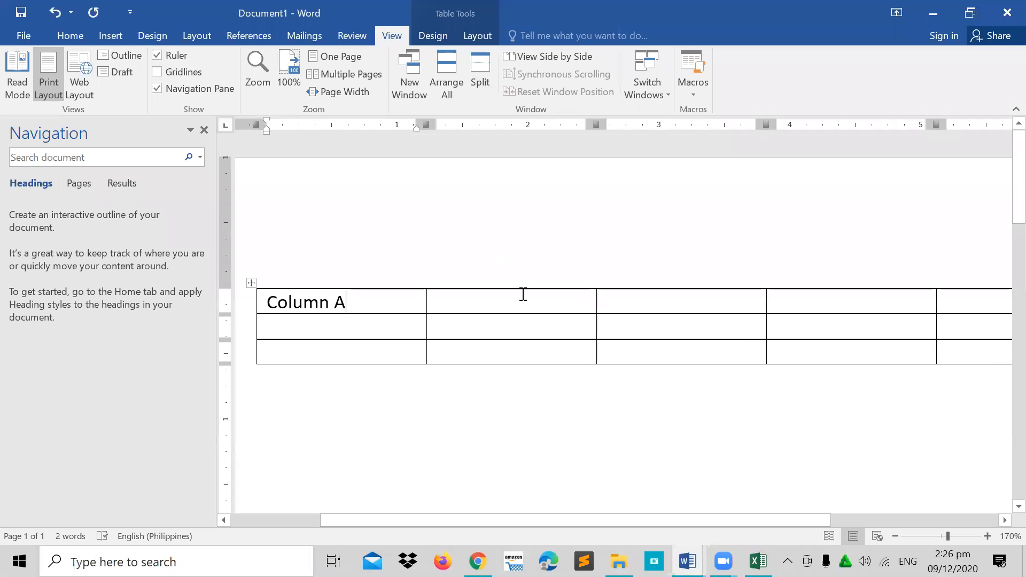
- Enter "Entertainment" in the second cell of the table's top row
left_click(491, 296)
type("Enter")
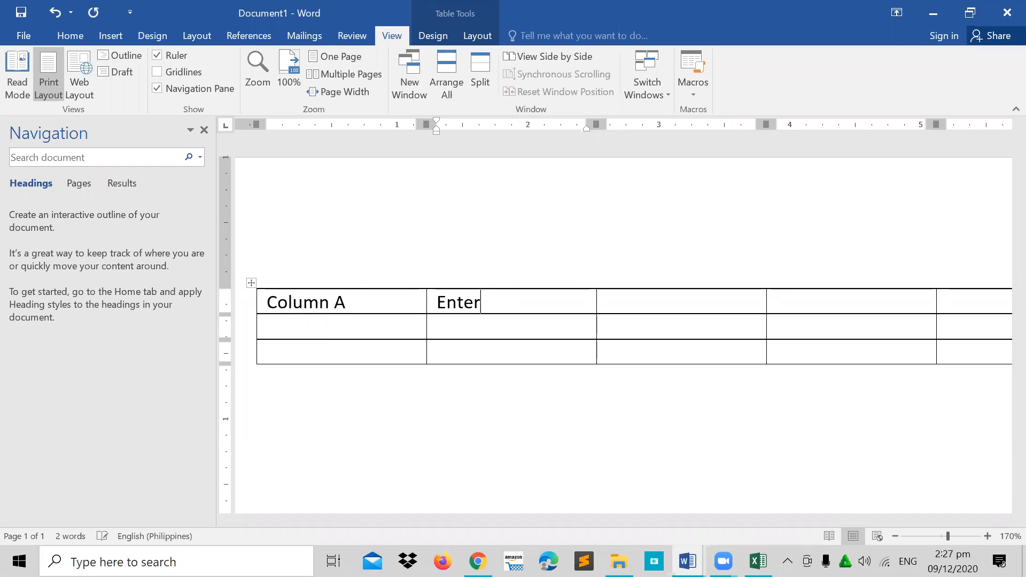
type("tainment")
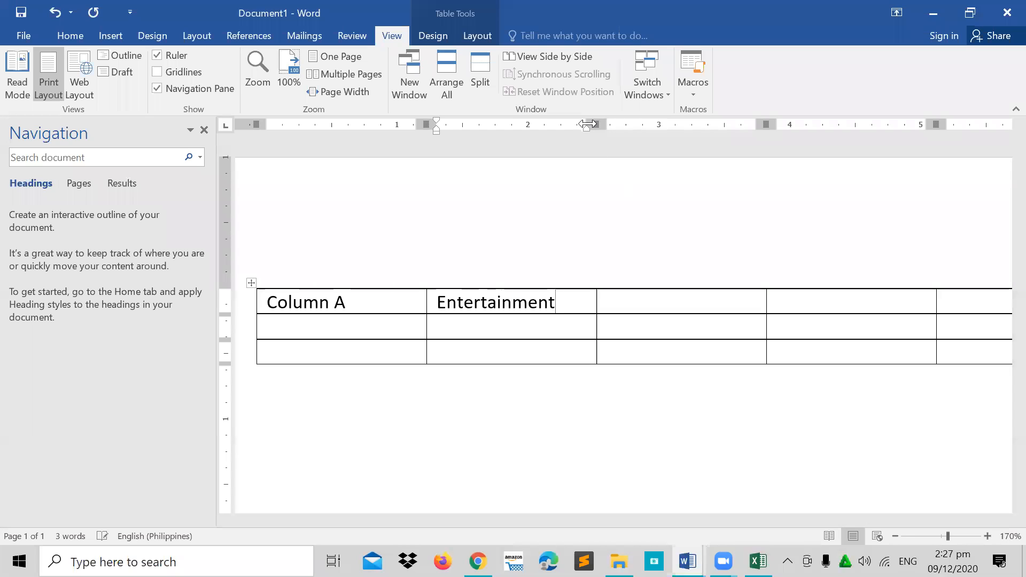
- Widen the Entertainment column to about 2 inches, keeping all five columns of the table within the page
left_click_drag(589, 124, 762, 124)
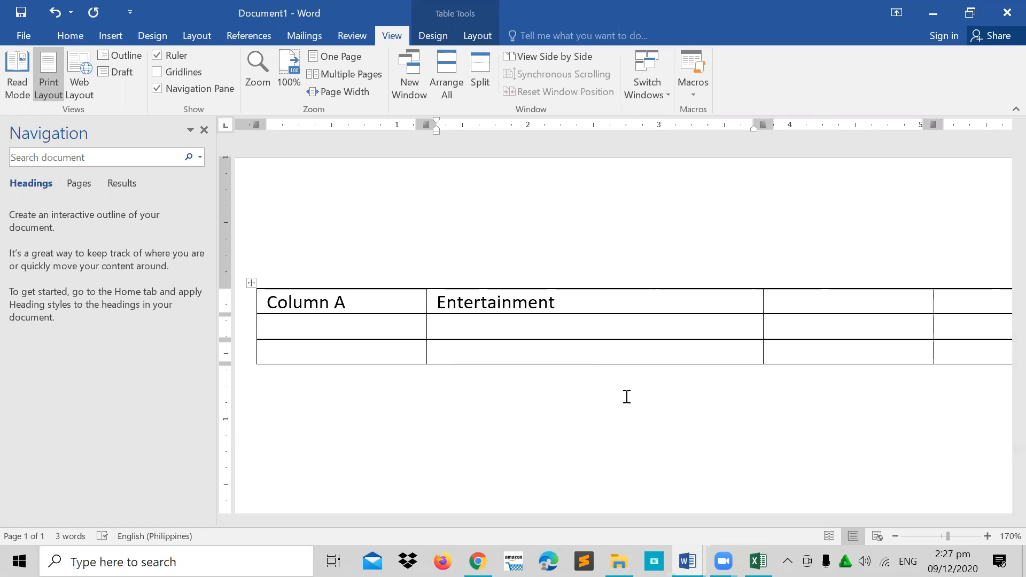
scroll(626, 396, "down", 7, "ctrl")
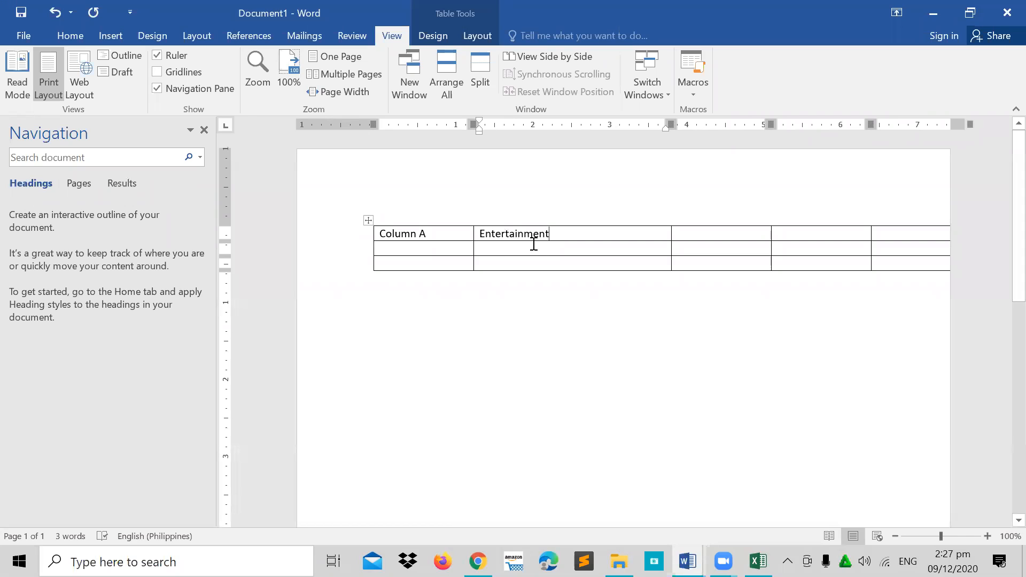
left_click_drag(671, 124, 633, 125)
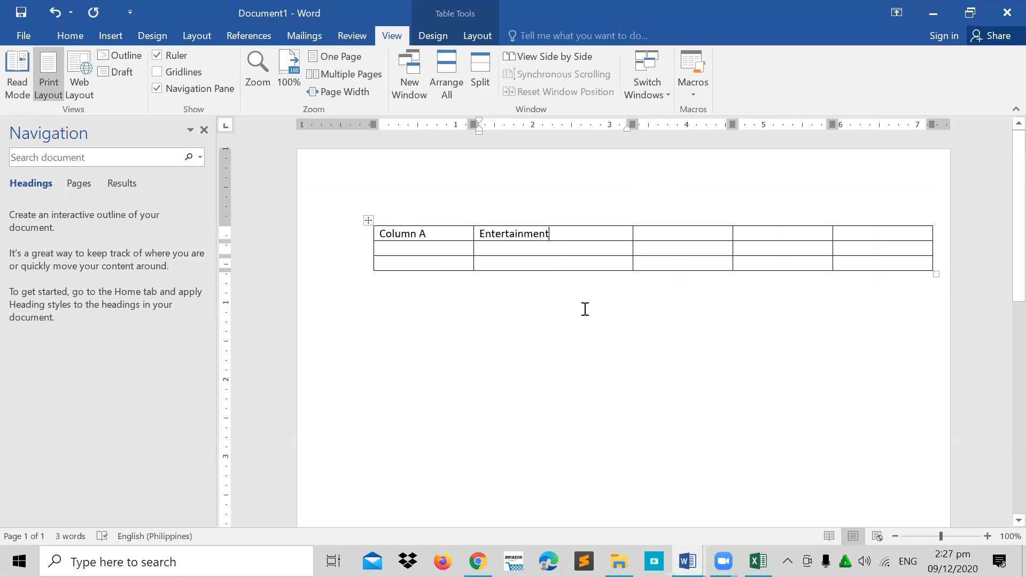
left_click(517, 348)
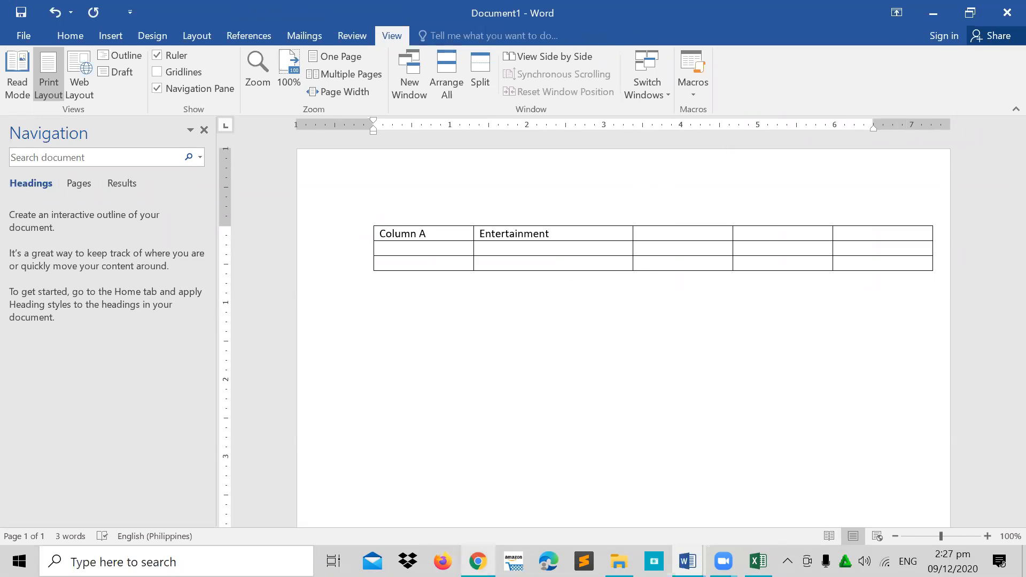
- Check the chart insertion instructions in the Using-Microsoft-Word-2016-A-Quick-Guide document and return to Document1
left_click(688, 561)
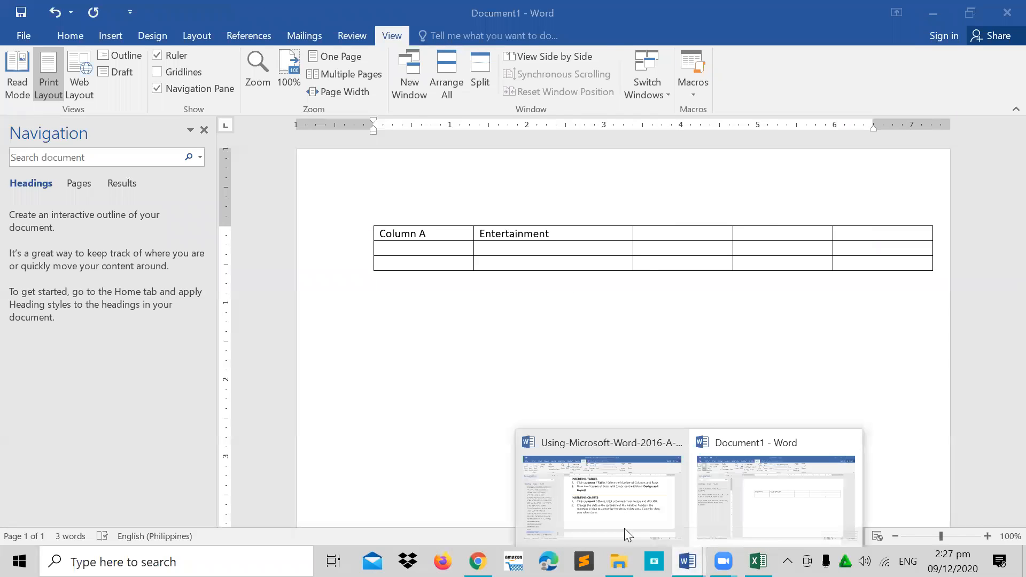
left_click(619, 518)
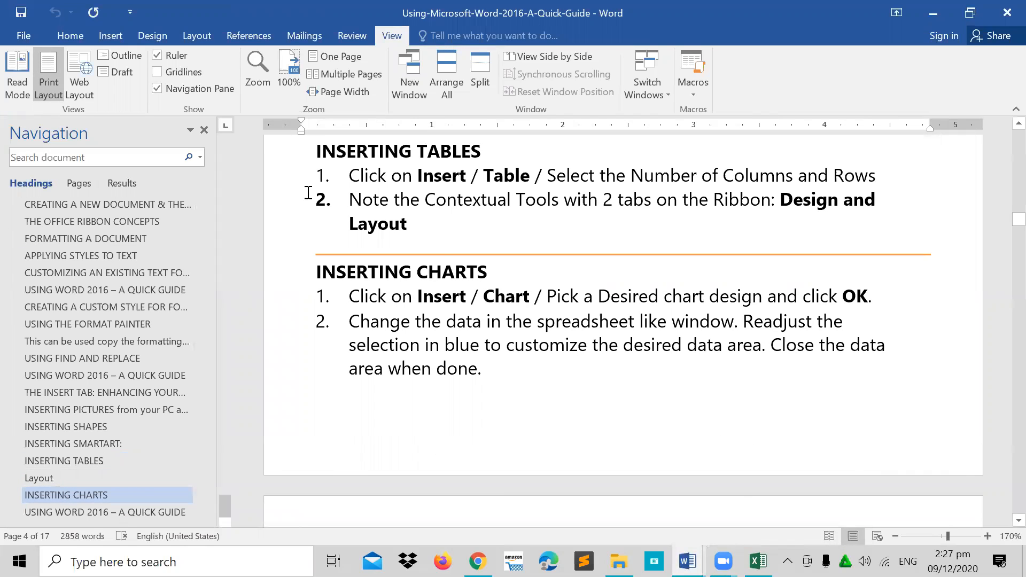
left_click(687, 561)
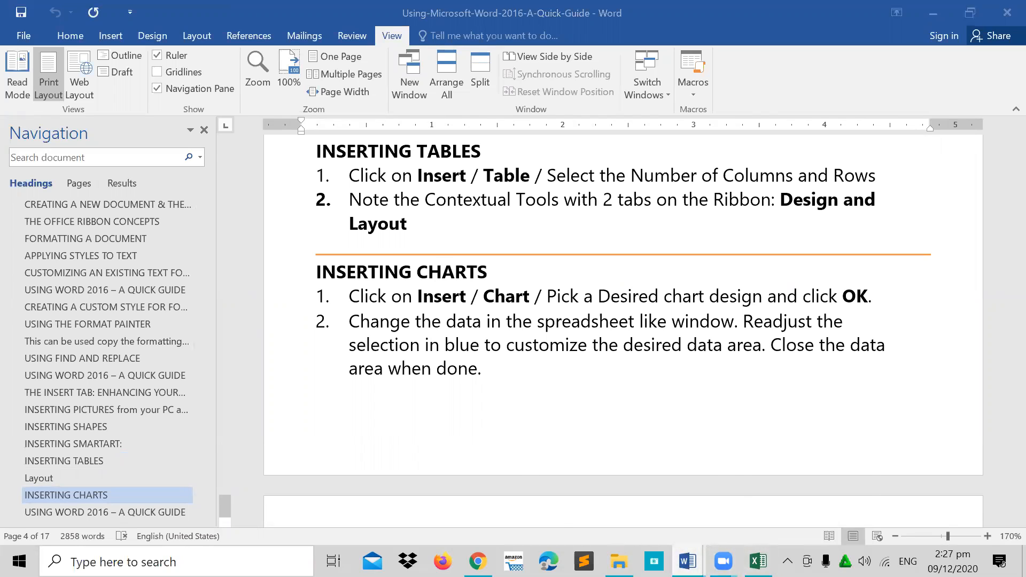
left_click(789, 528)
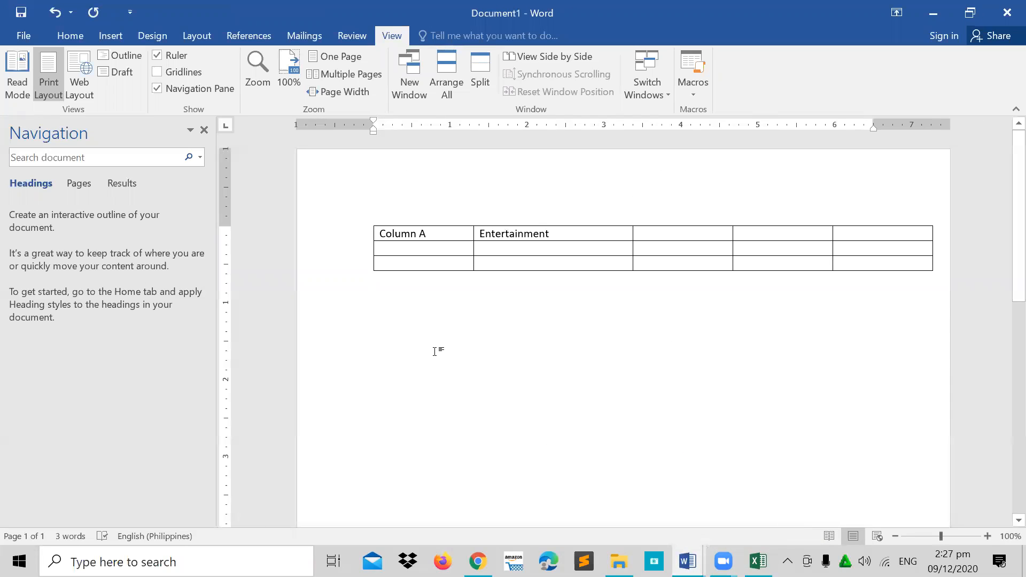
- Add blank lines below the table and open the Insert Chart dialog
key("Return")
key("Return")
key("Return")
left_click(112, 33)
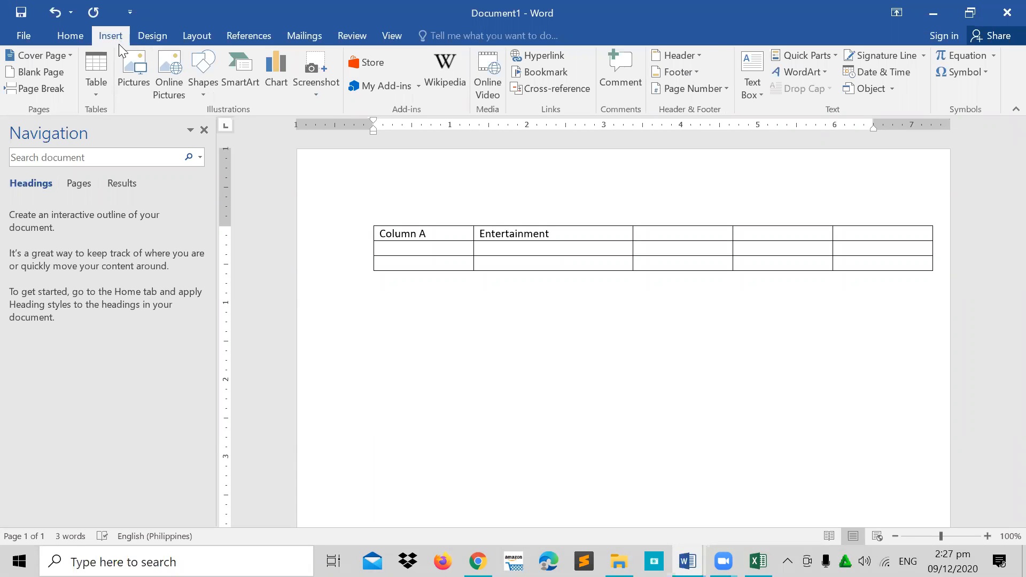
left_click(284, 87)
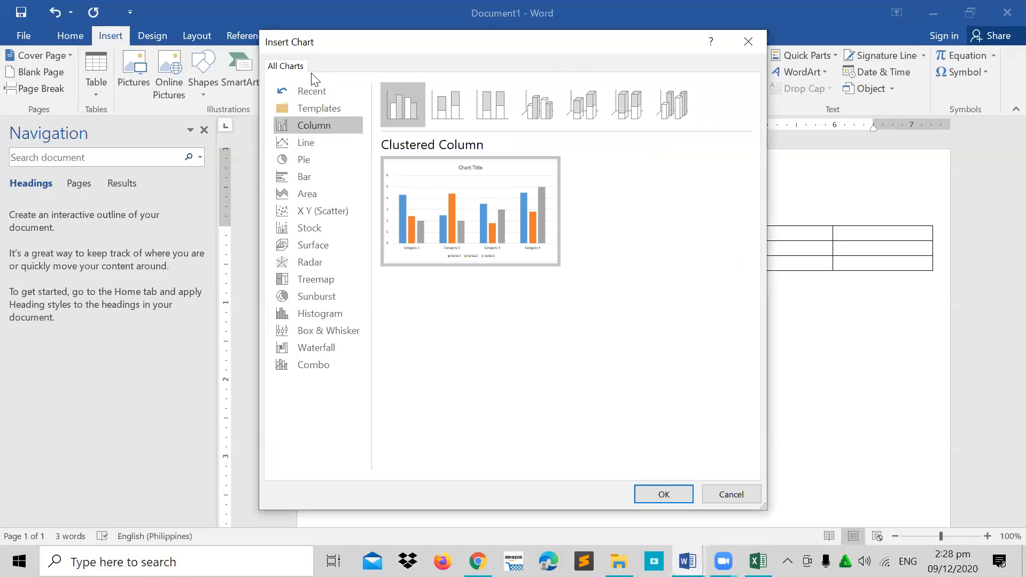
- Preview the Line, Pie, Bar, Area and X Y (Scatter) chart types, and reselect Clustered Column
left_click(319, 144)
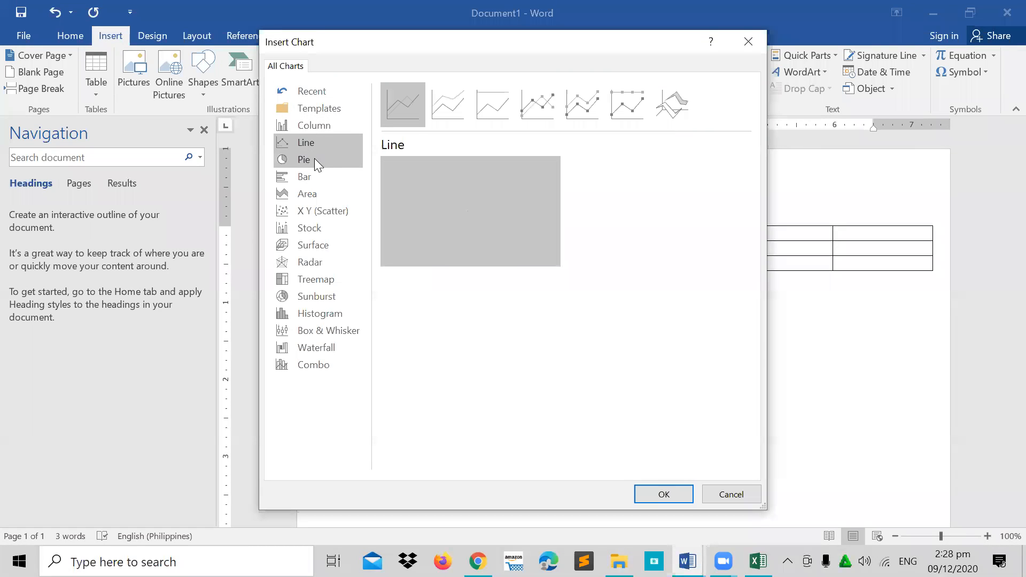
left_click(311, 161)
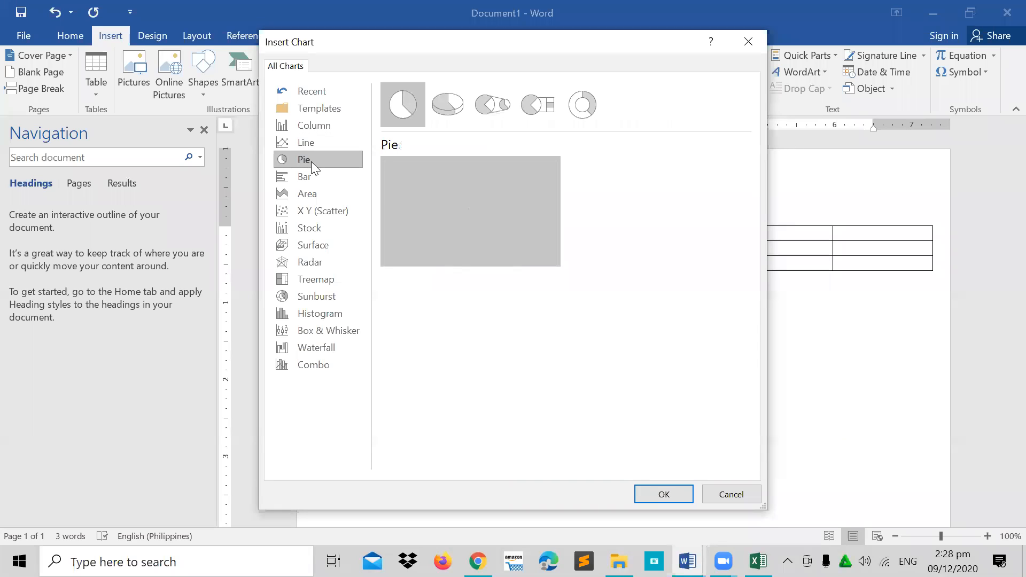
left_click(311, 181)
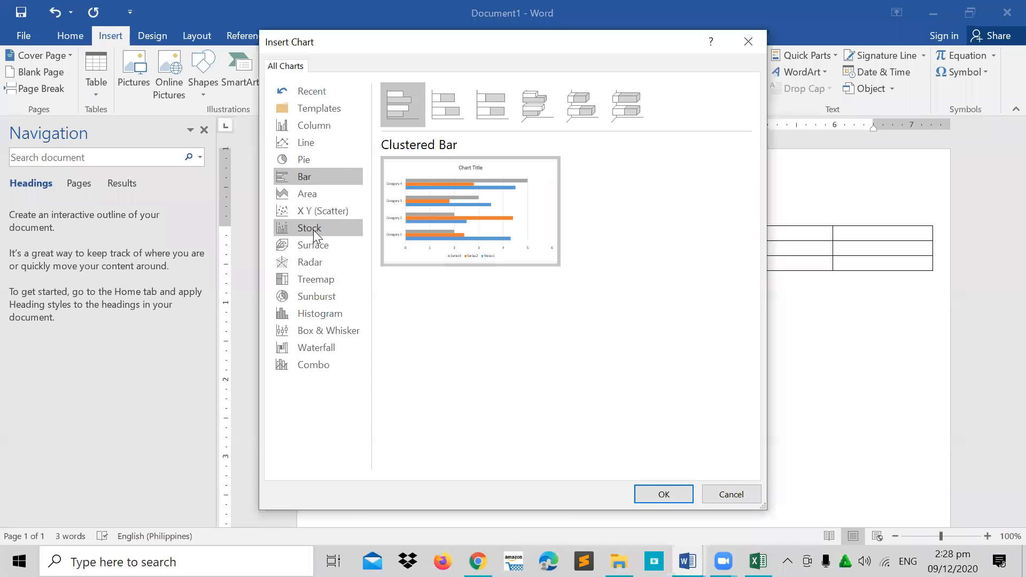
left_click(313, 196)
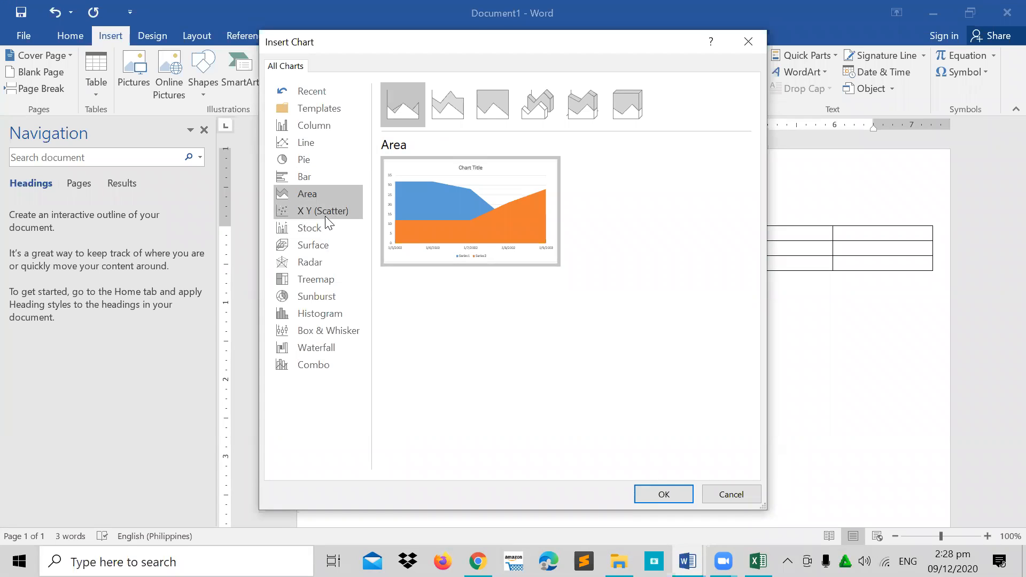
left_click(326, 214)
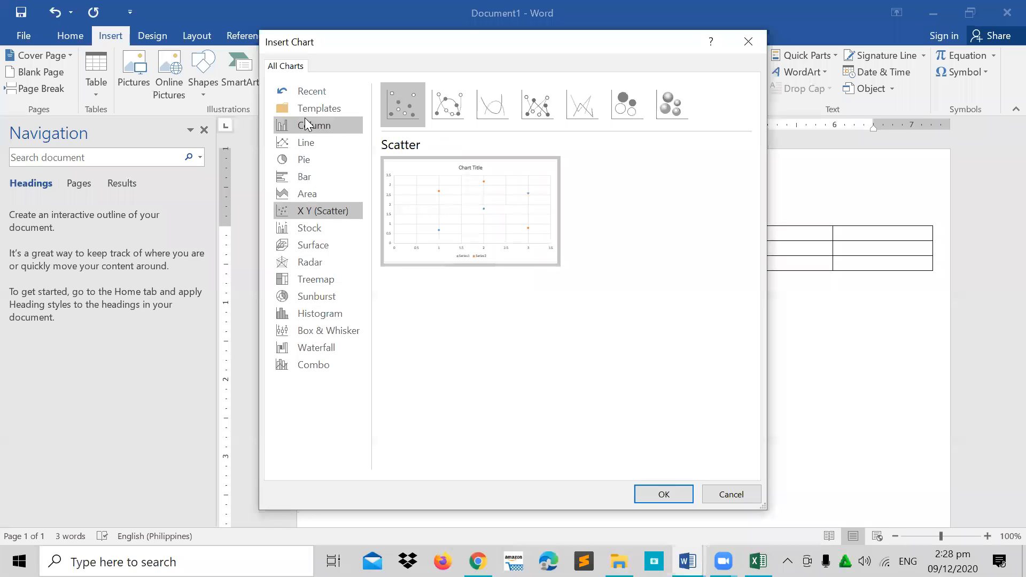
left_click(316, 127)
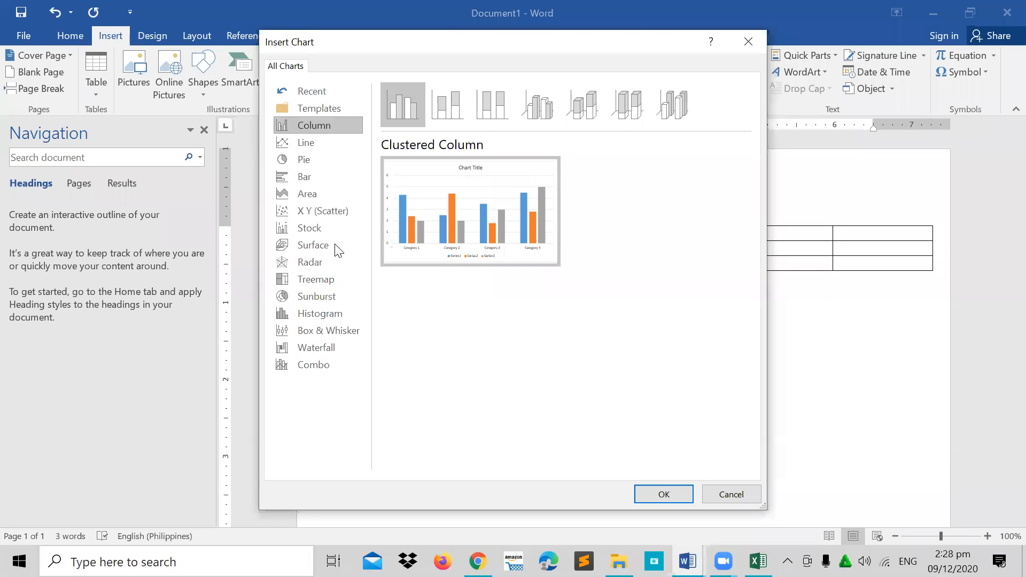
- Compare the Line and column chart variants and insert a 3-D Stacked Column chart below the table
mouse_move(490, 259)
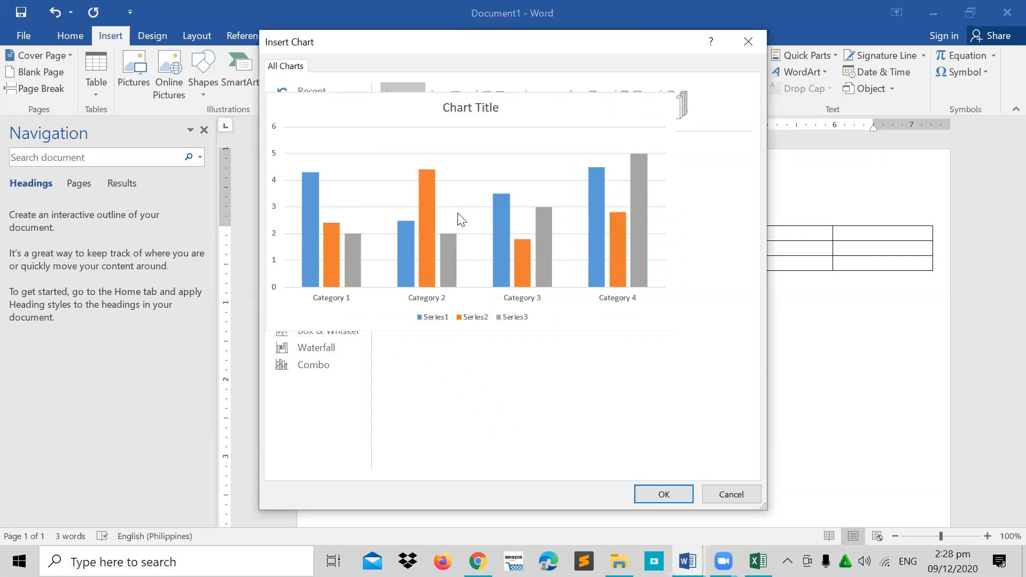
left_click(305, 144)
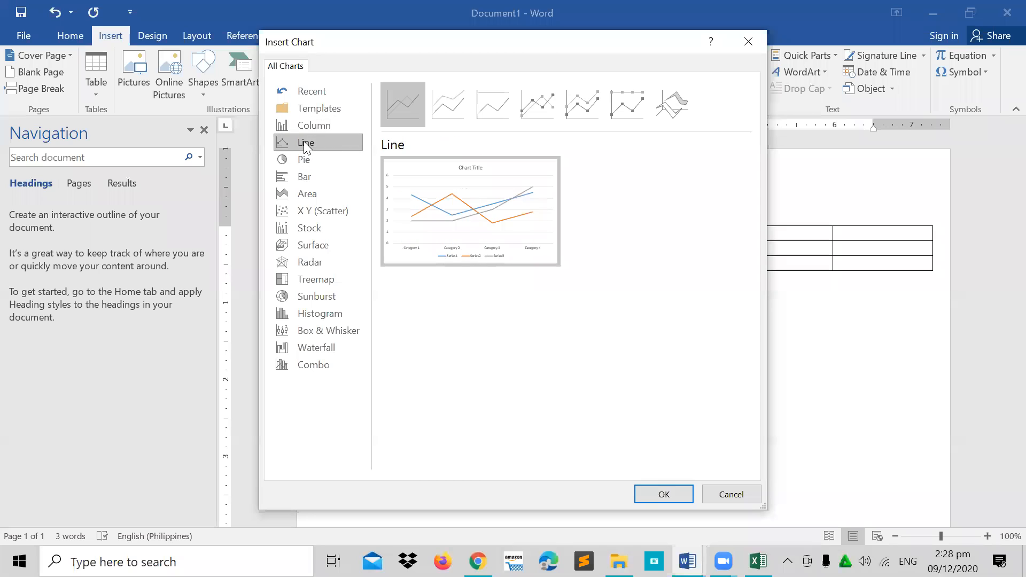
left_click(321, 125)
left_click(455, 104)
left_click(501, 112)
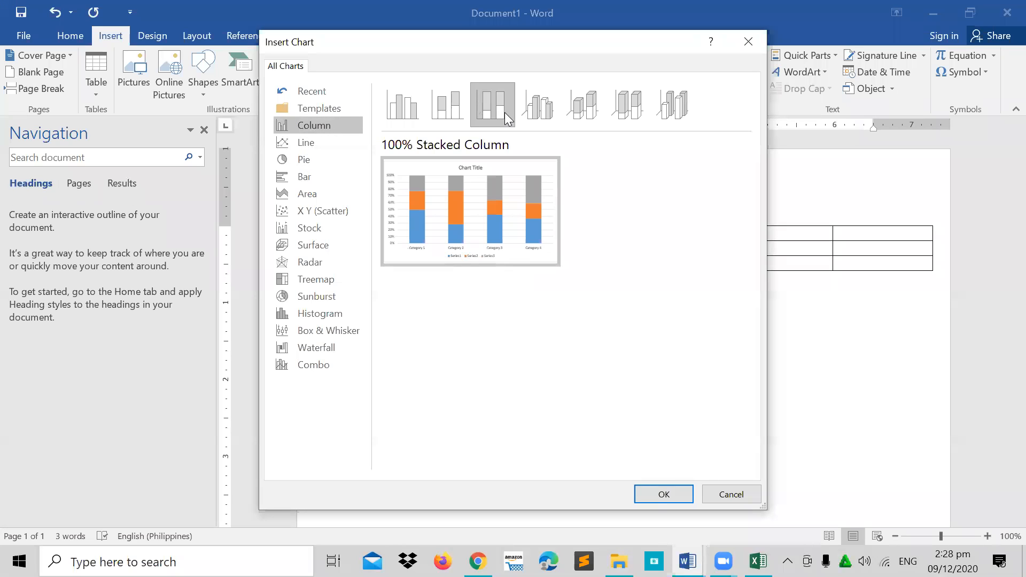
left_click(538, 113)
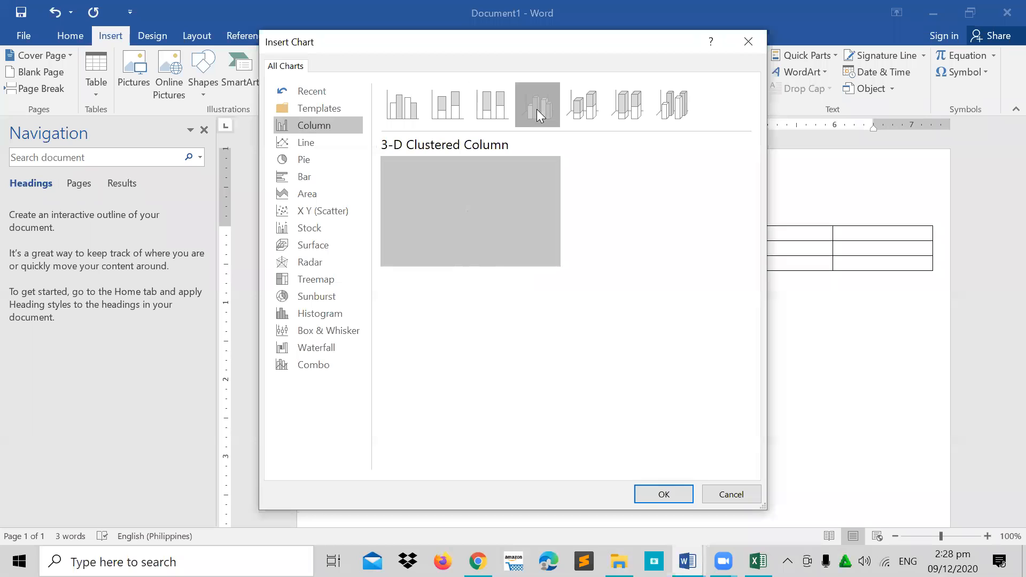
left_click(590, 113)
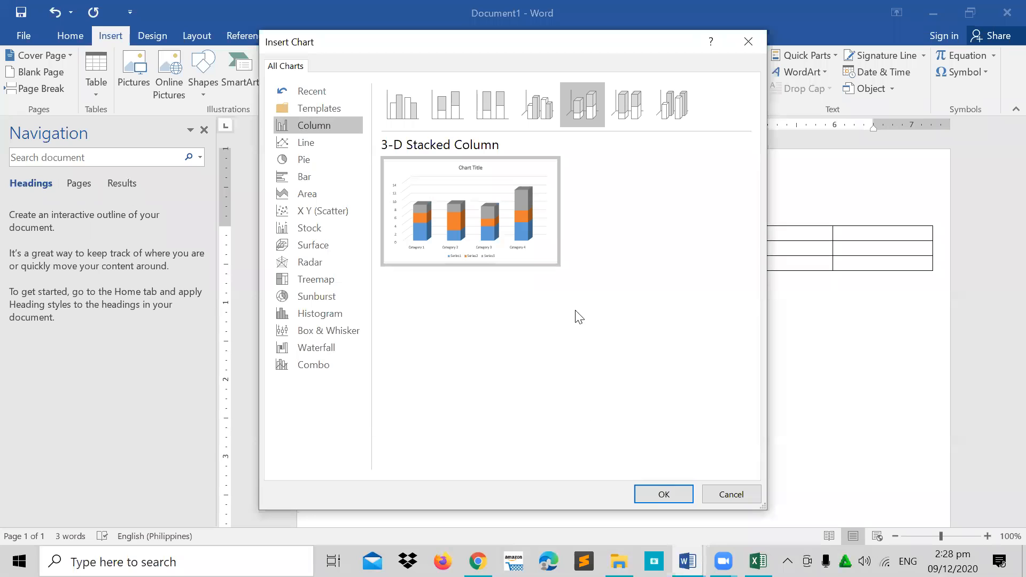
key("Return")
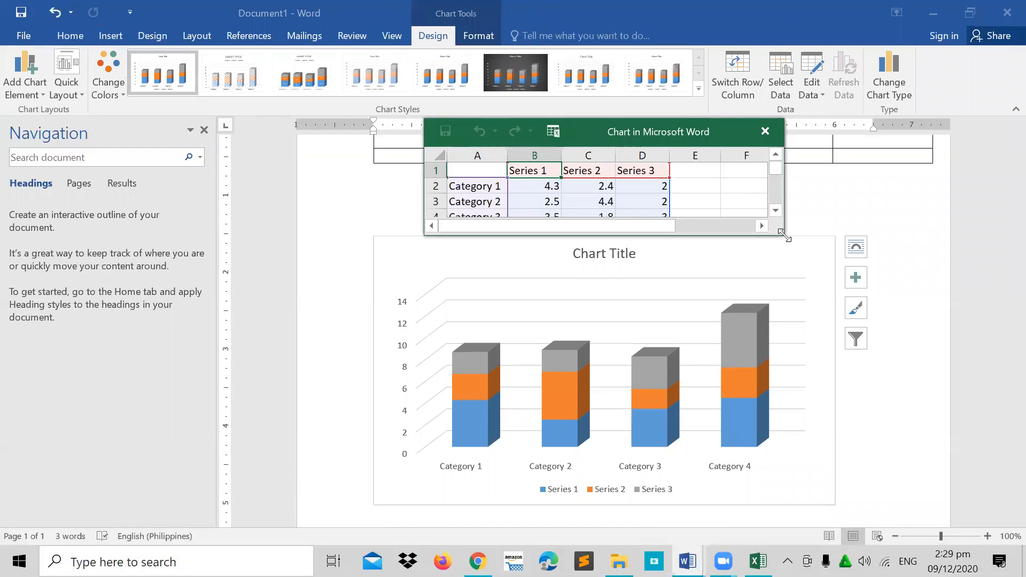
- Enlarge the chart's data window to show all four category rows and select the values in B2:D5
left_click_drag(783, 235, 786, 266)
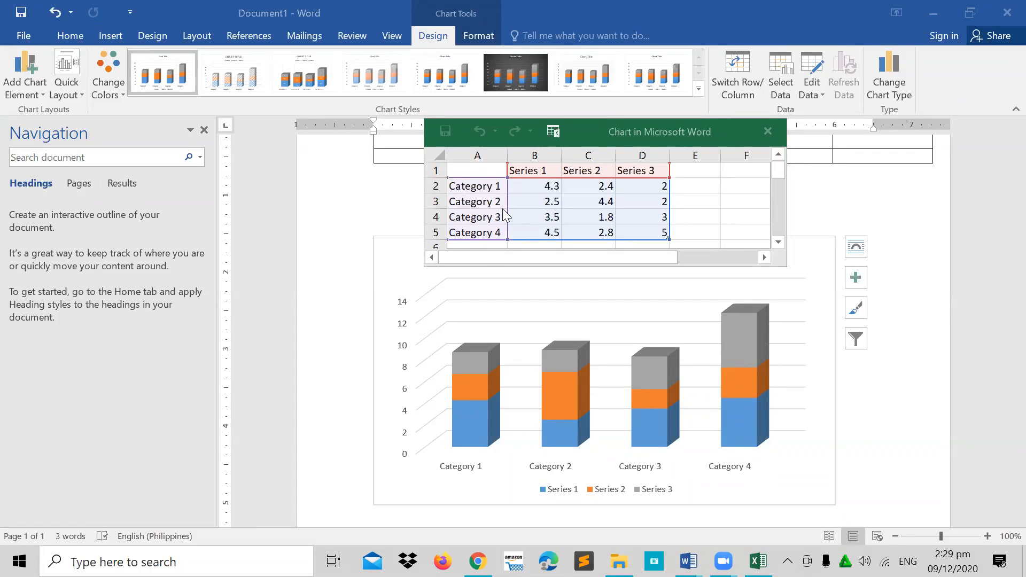
left_click(547, 187)
left_click_drag(546, 188, 636, 230)
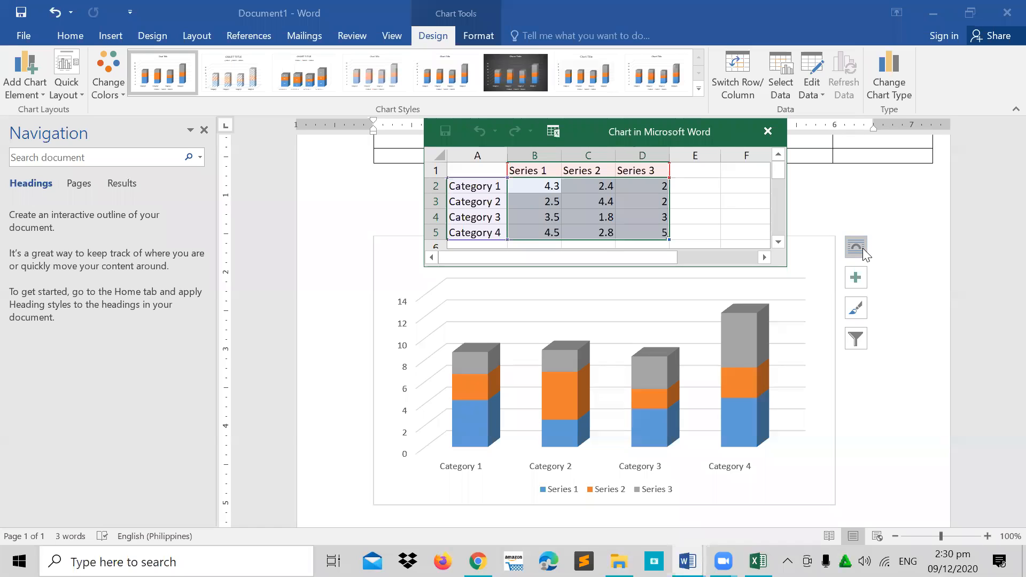
left_click(551, 216)
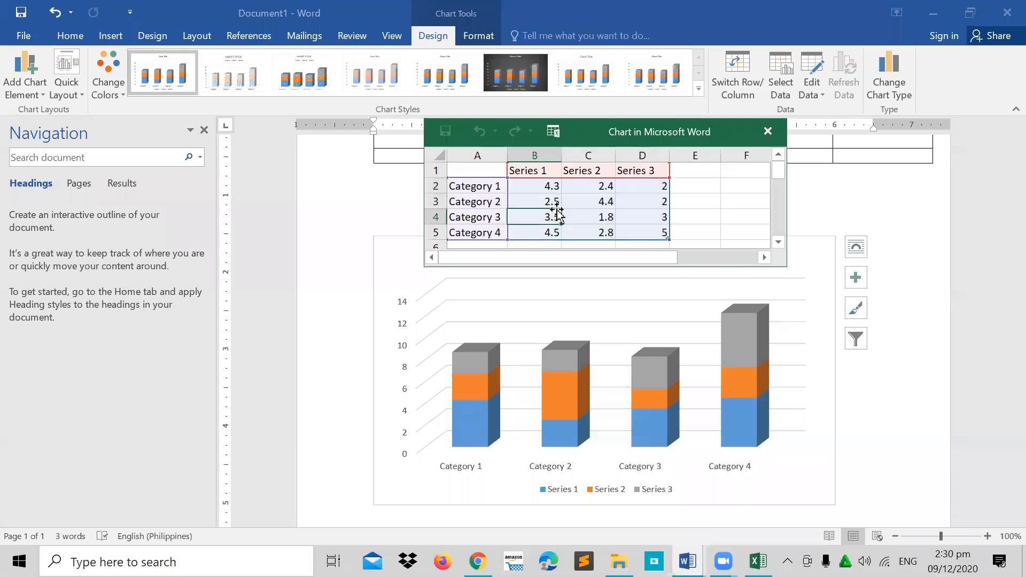
left_click(496, 232)
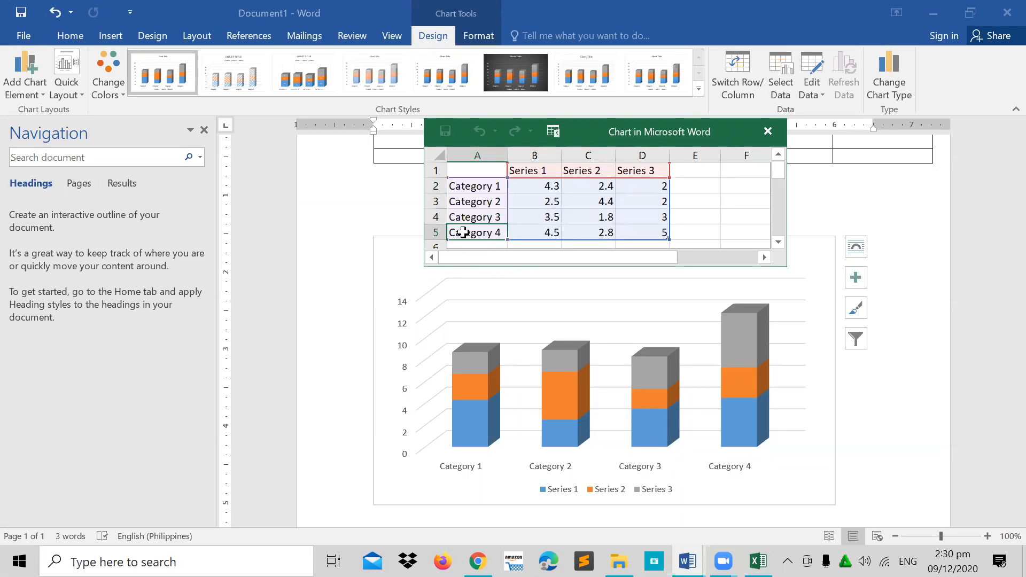
left_click(433, 231)
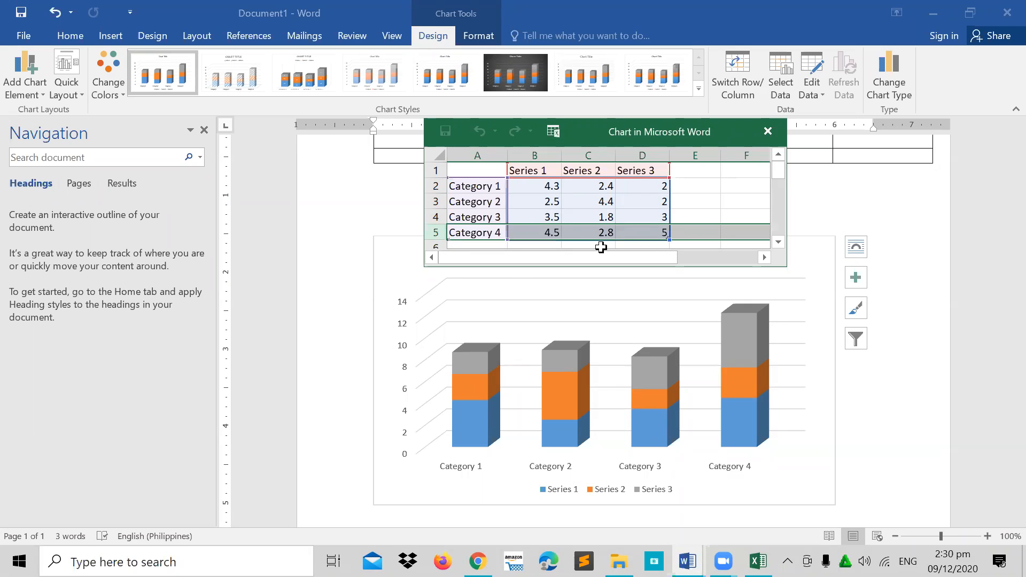
left_click(607, 232)
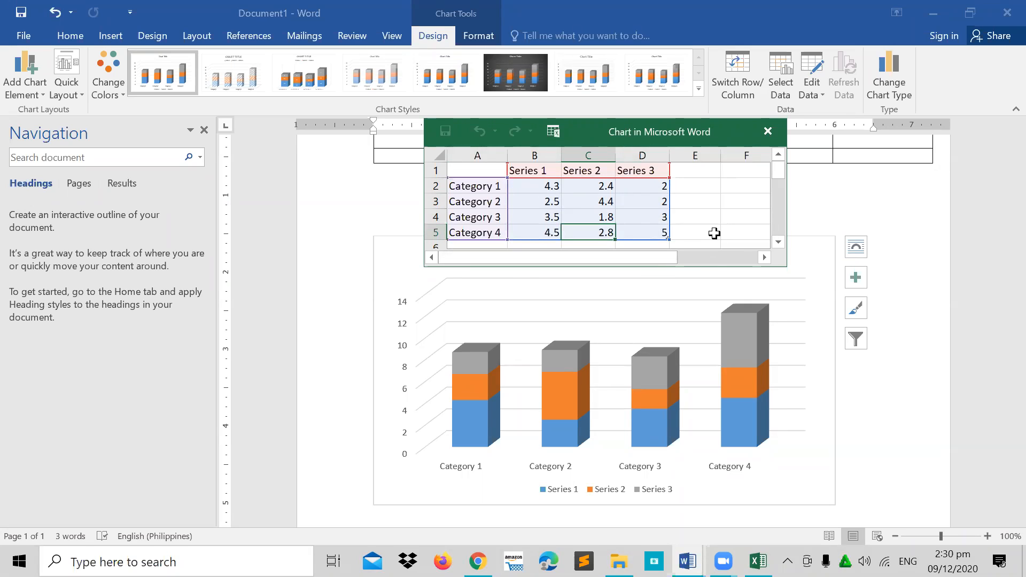
left_click(862, 248)
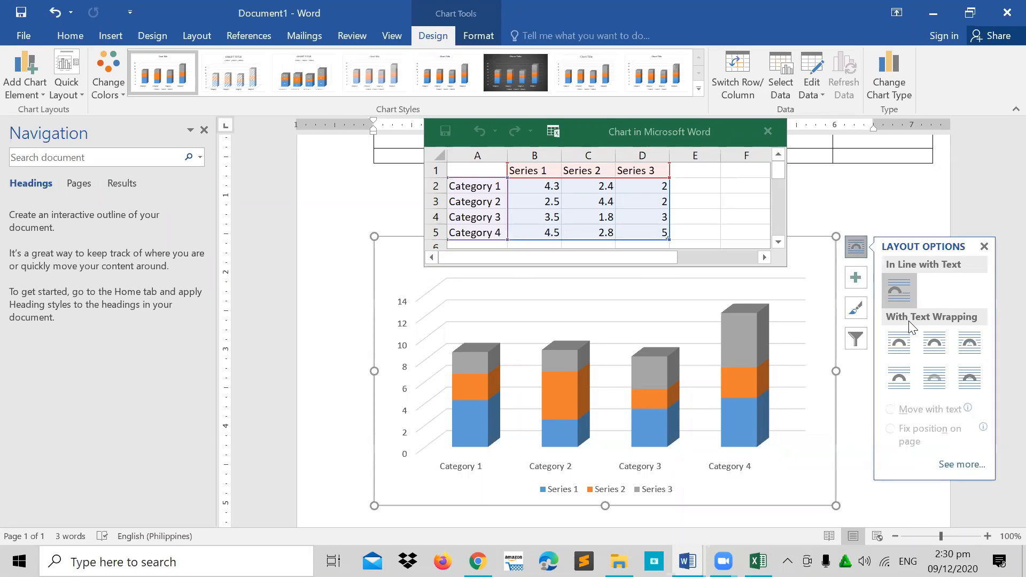
left_click(659, 227)
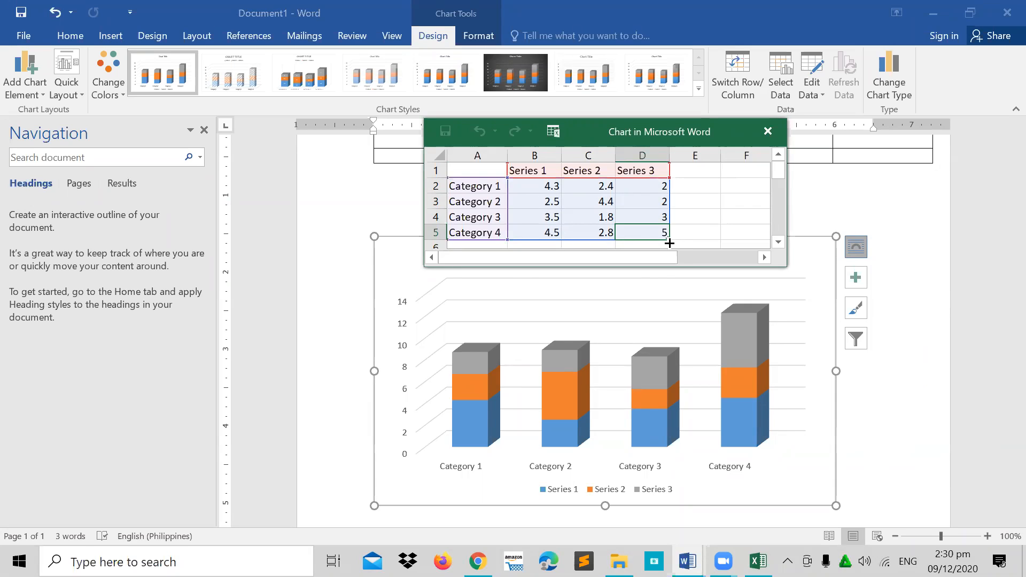
- Shrink the chart's data range to leave out the Category 4 row, and extend it back to include that row
left_click(723, 210)
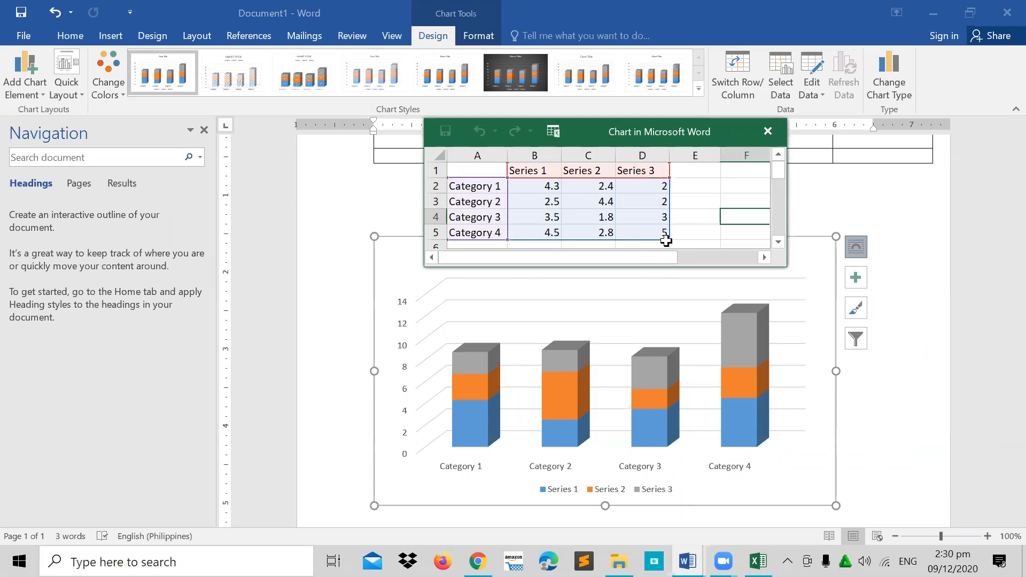
left_click_drag(668, 240, 669, 225)
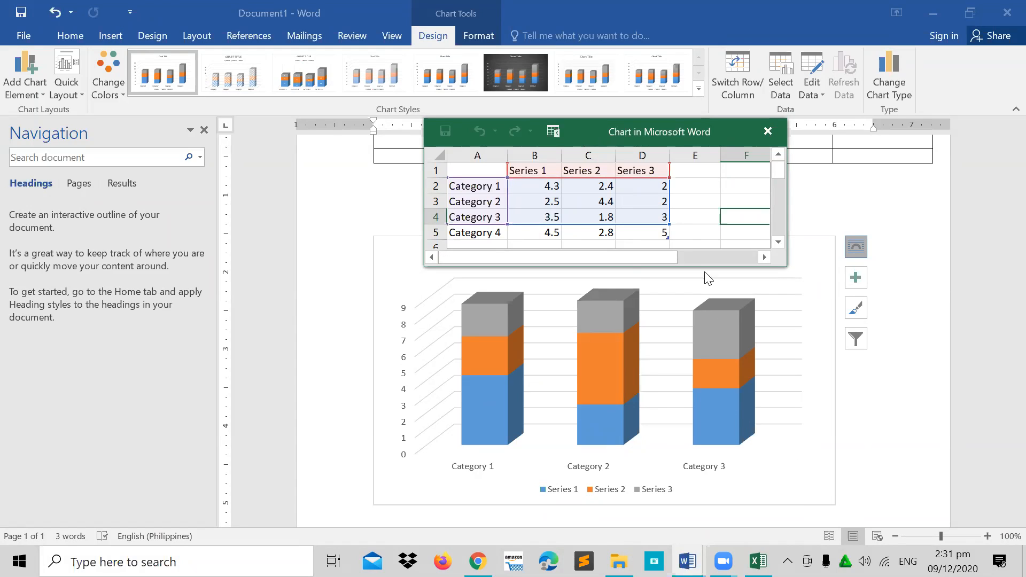
left_click_drag(667, 221, 670, 240)
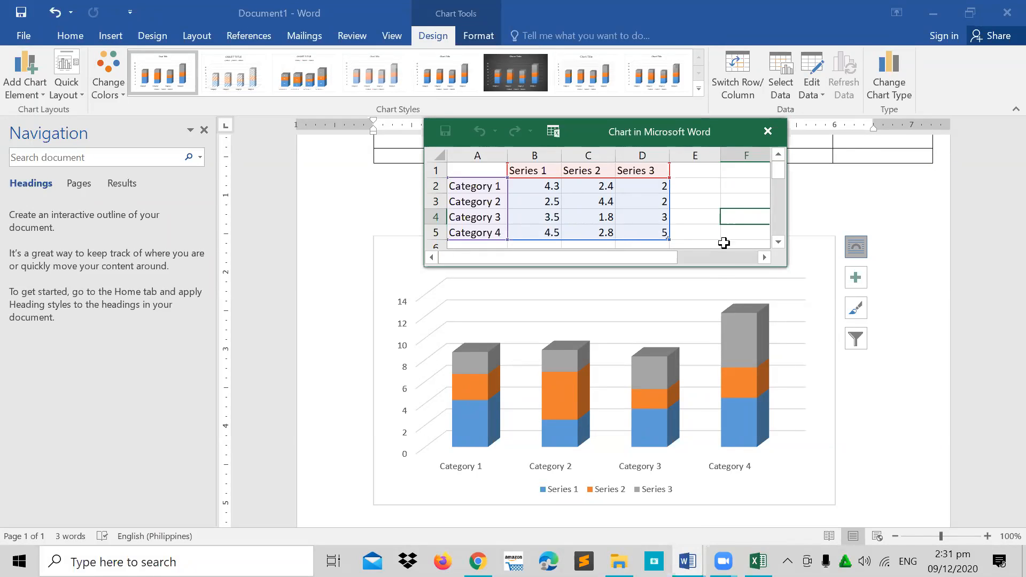
- Set the Category 1 values in the chart data to 7.5 for Series 1 and 10 for Series 3
left_click(656, 202)
left_click(549, 184)
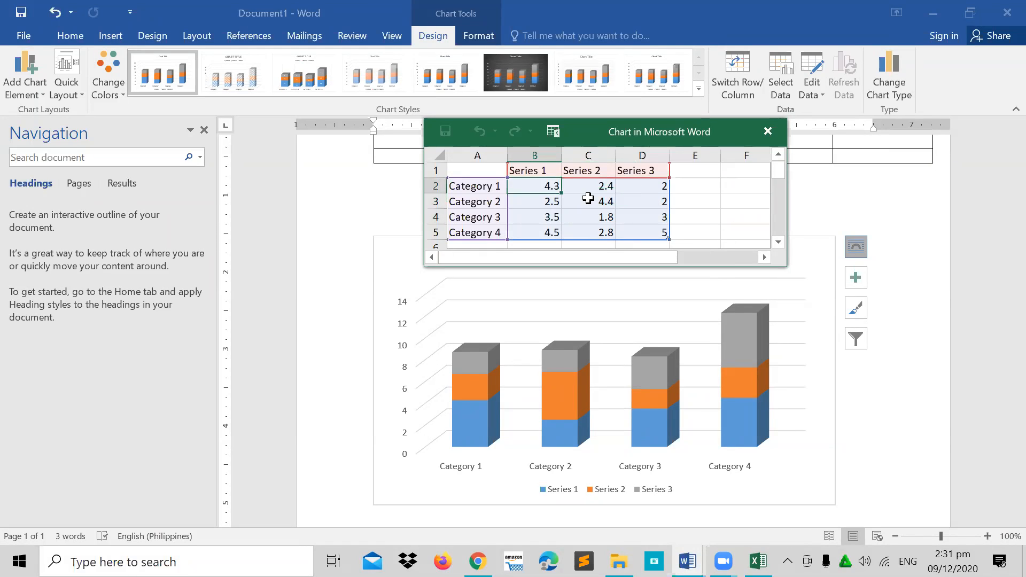
type("7.5")
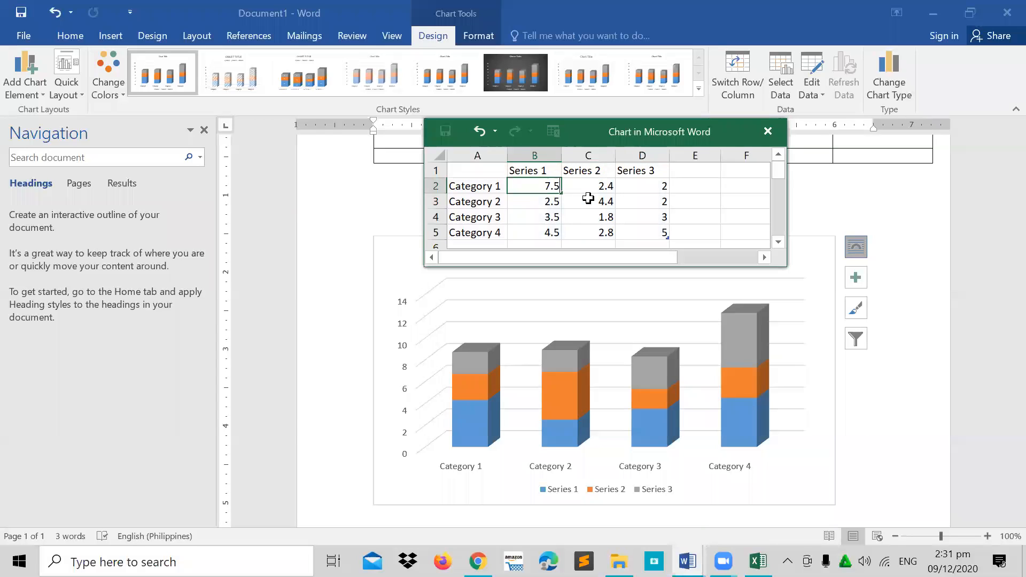
key("Return")
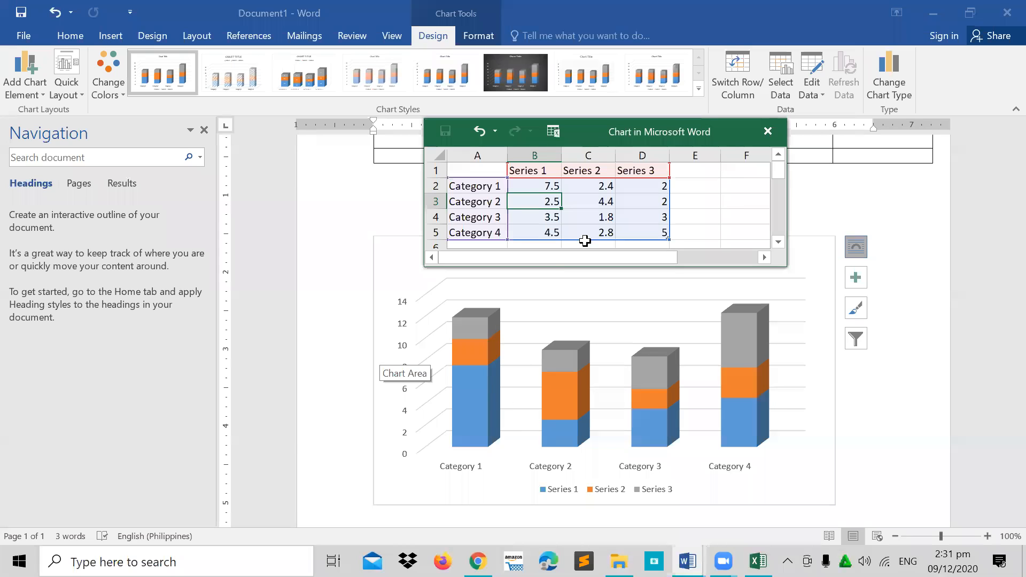
left_click(658, 188)
type("1")
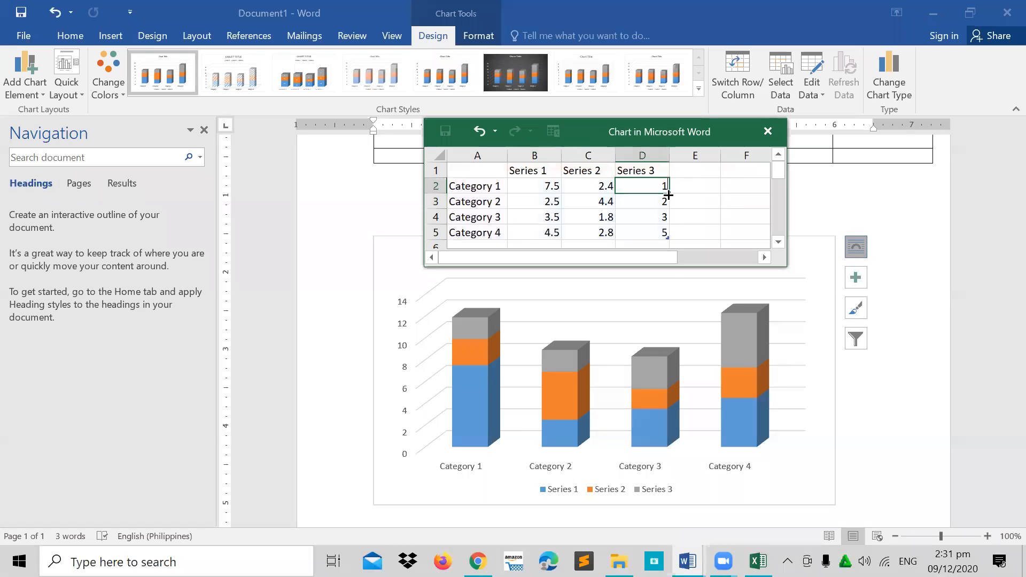
type("0")
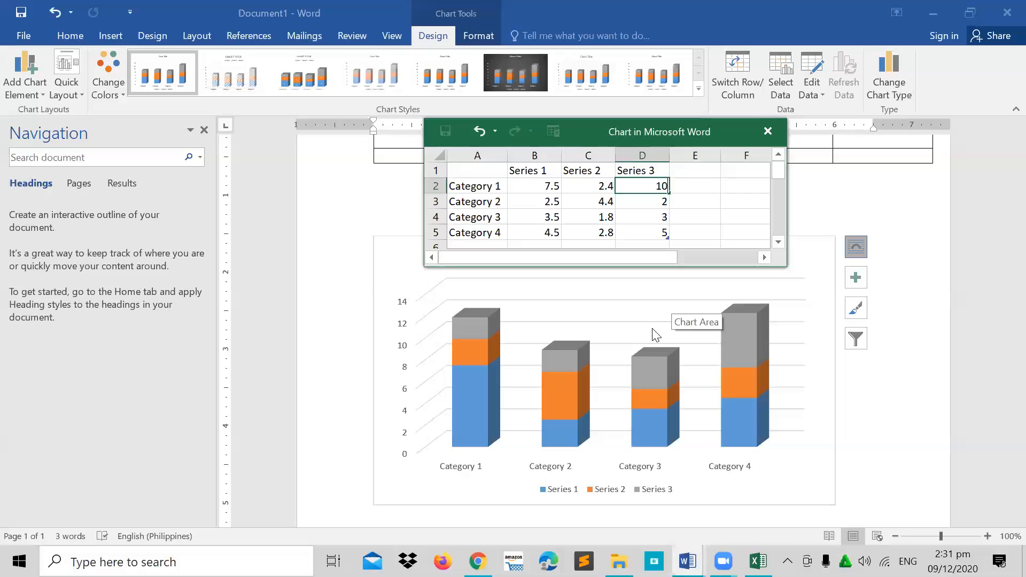
key("Return")
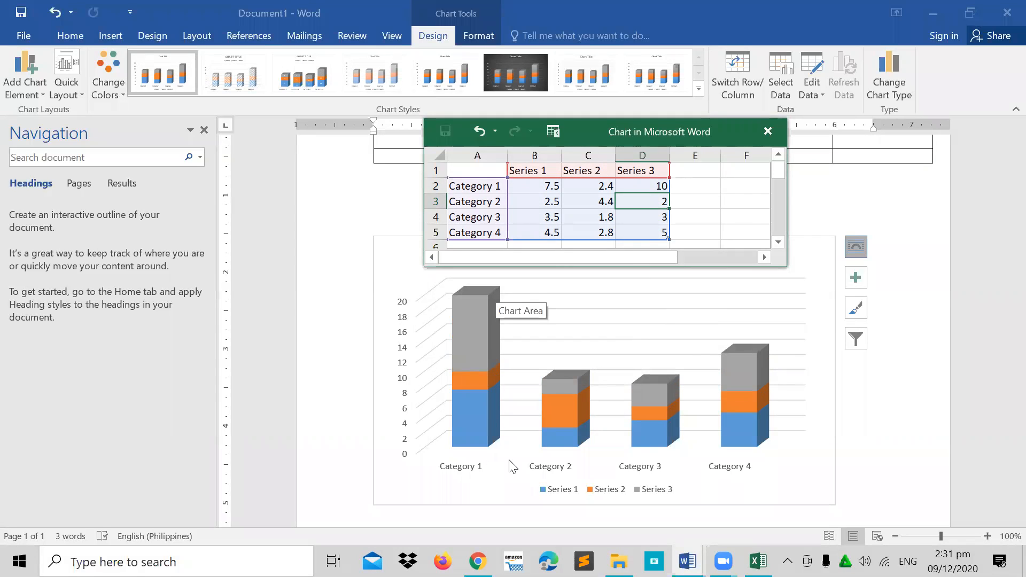
- Enlarge the data window to show row 9 and extend the chart's data range down to row 7
left_click(604, 219)
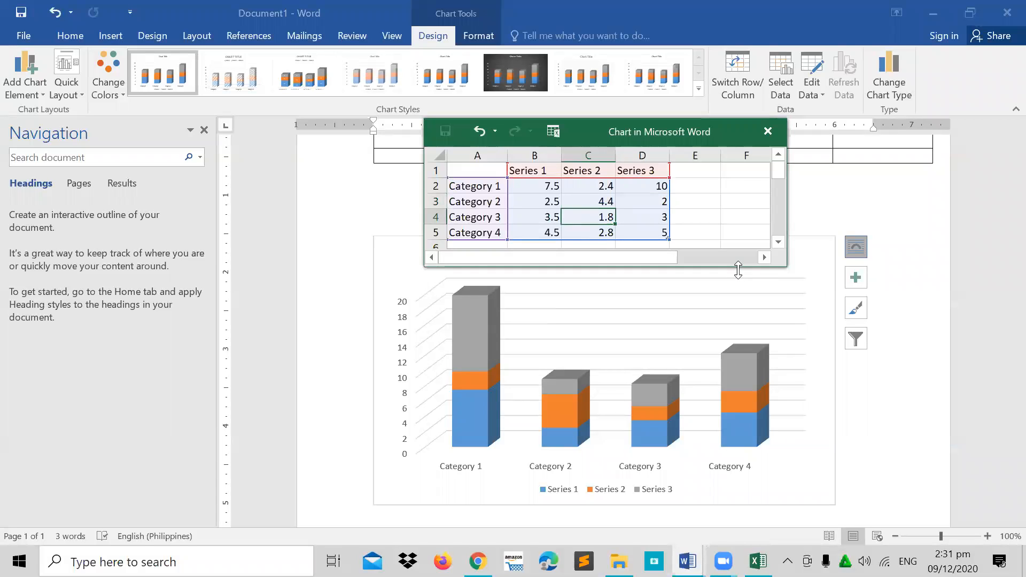
left_click_drag(737, 267, 740, 324)
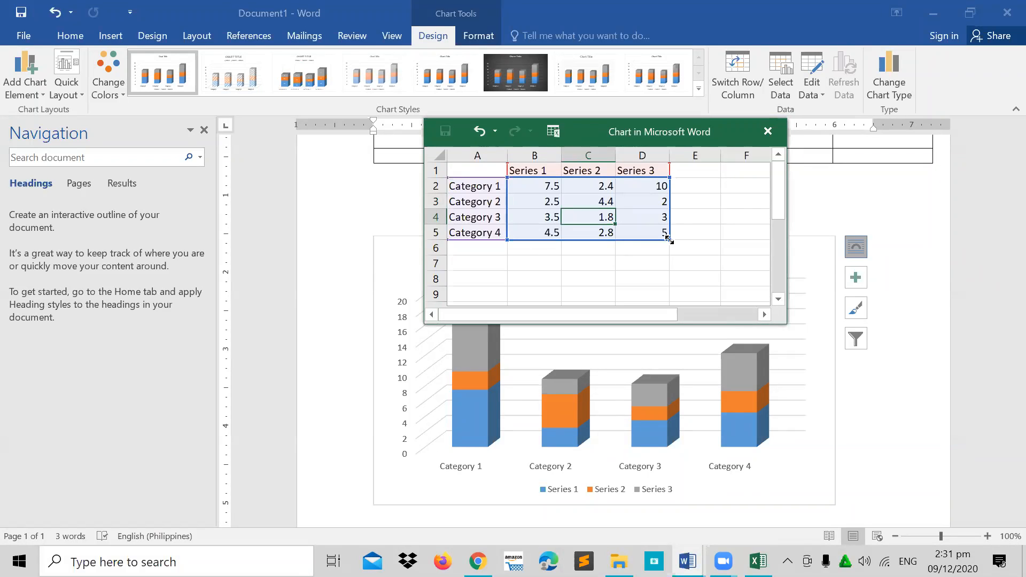
left_click_drag(668, 239, 672, 278)
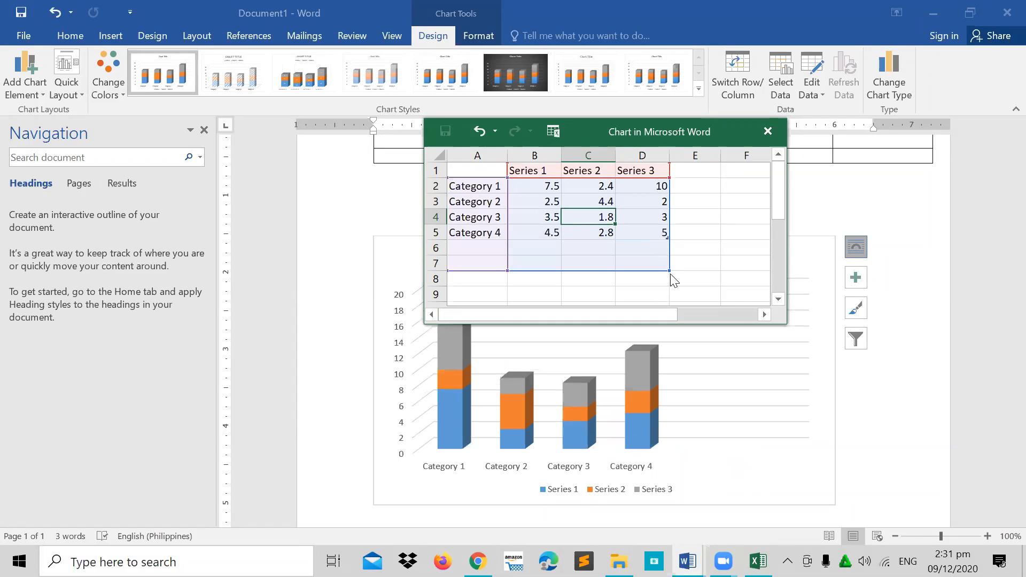
- Add Category 5 in row 6 of the chart data with the values 3, 5 and 6 for Series 1 to 3
left_click(471, 248)
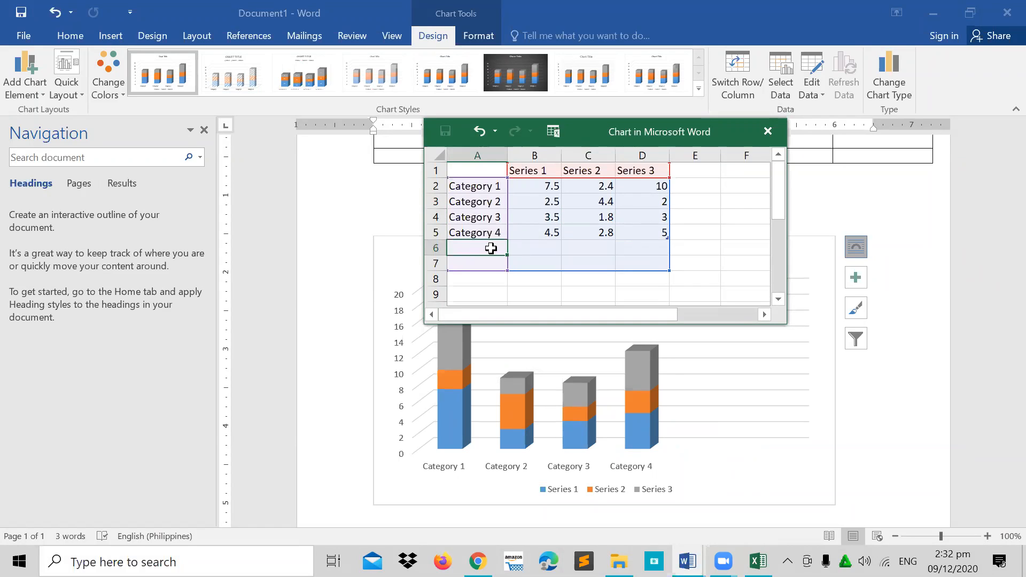
type("Cate")
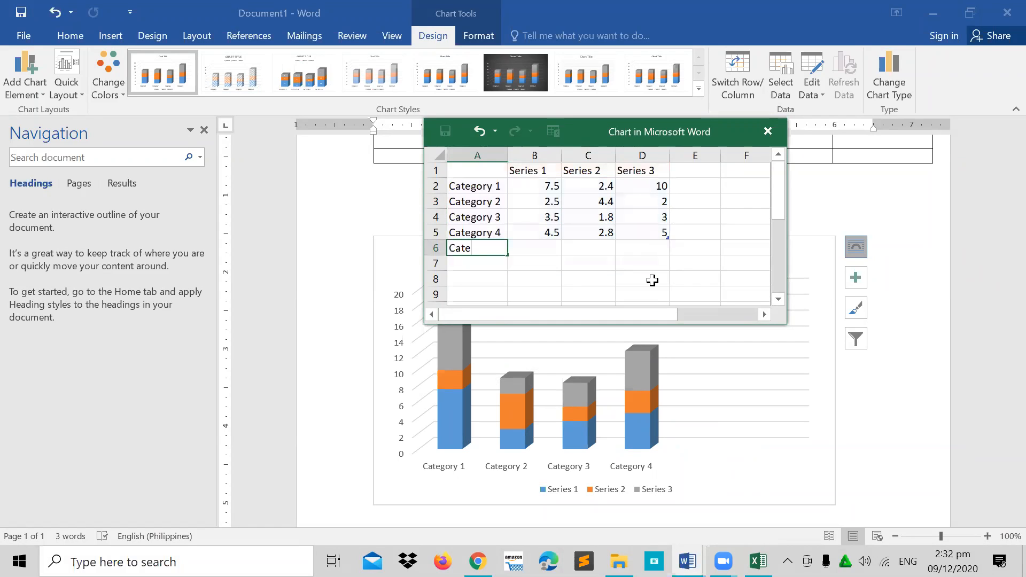
type("gory 5")
left_click(550, 247)
type("3")
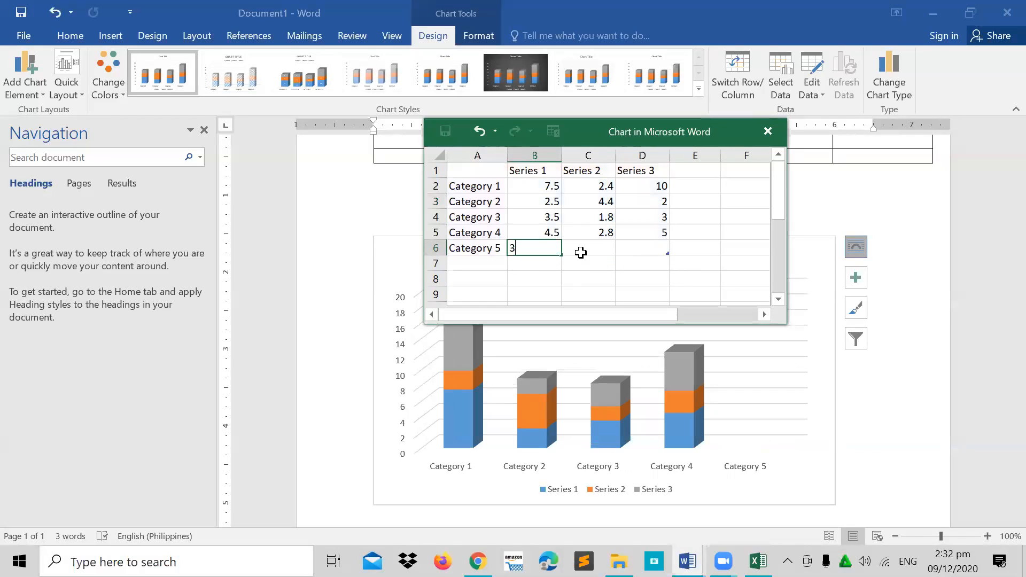
key("Tab")
type("5")
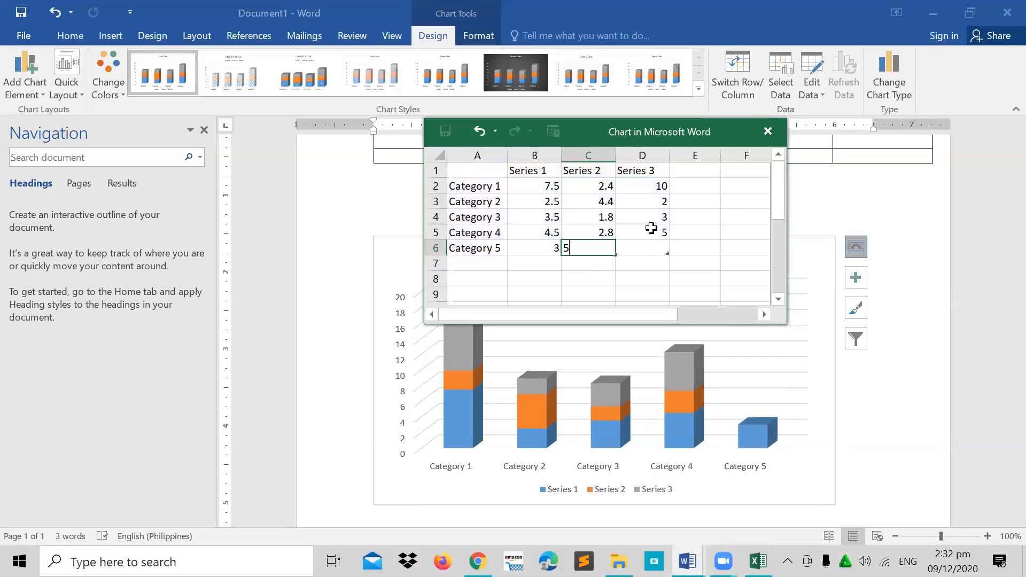
key("Tab")
type("6")
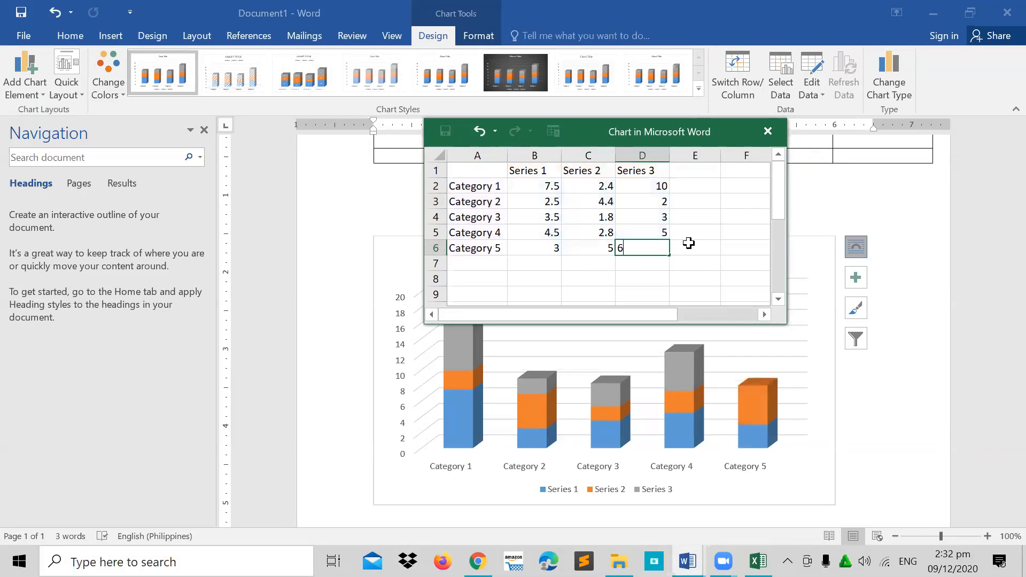
left_click(693, 216)
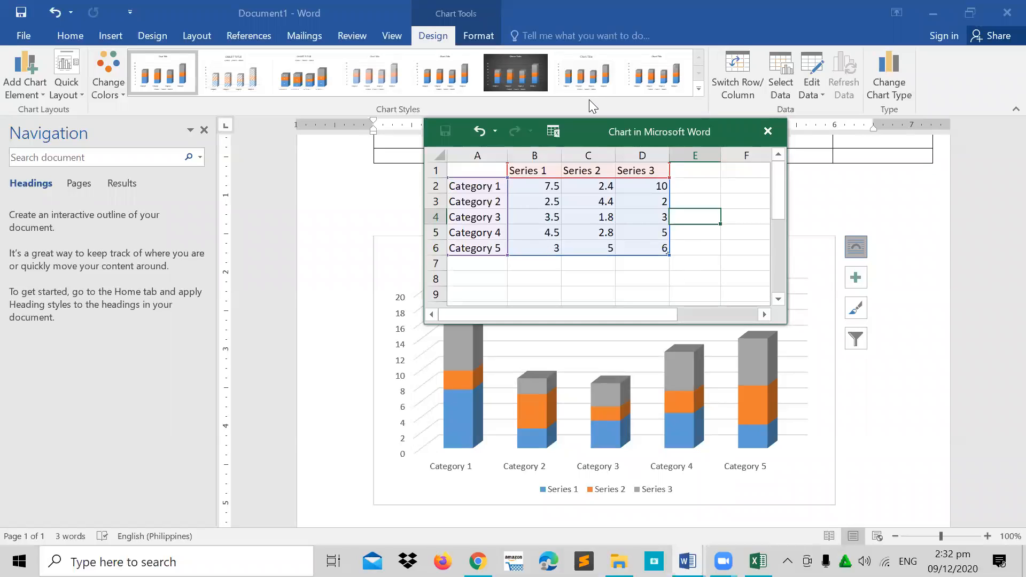
- Close the chart's data window and switch from the quick guide document back to Document1
left_click(767, 132)
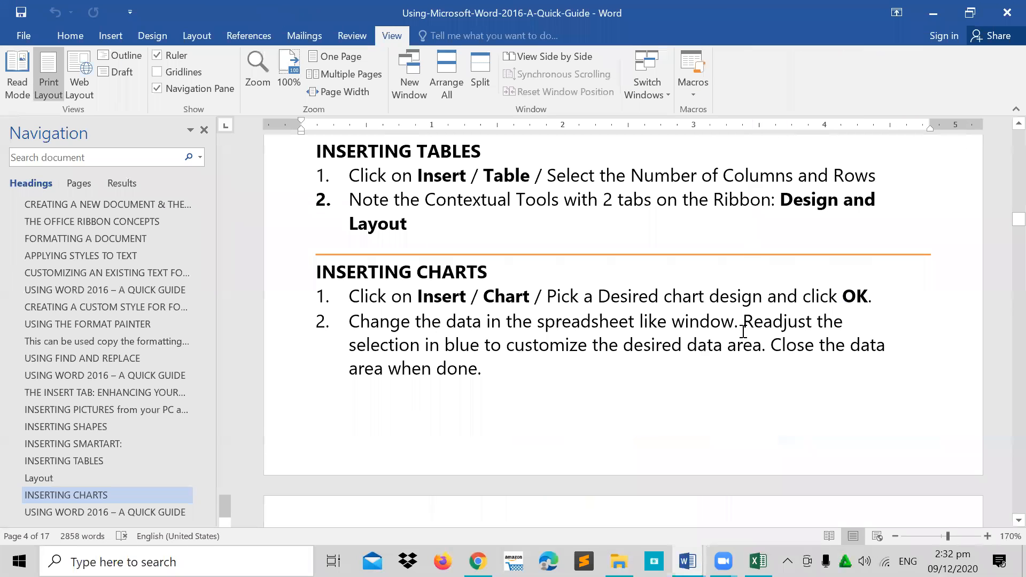
left_click(688, 561)
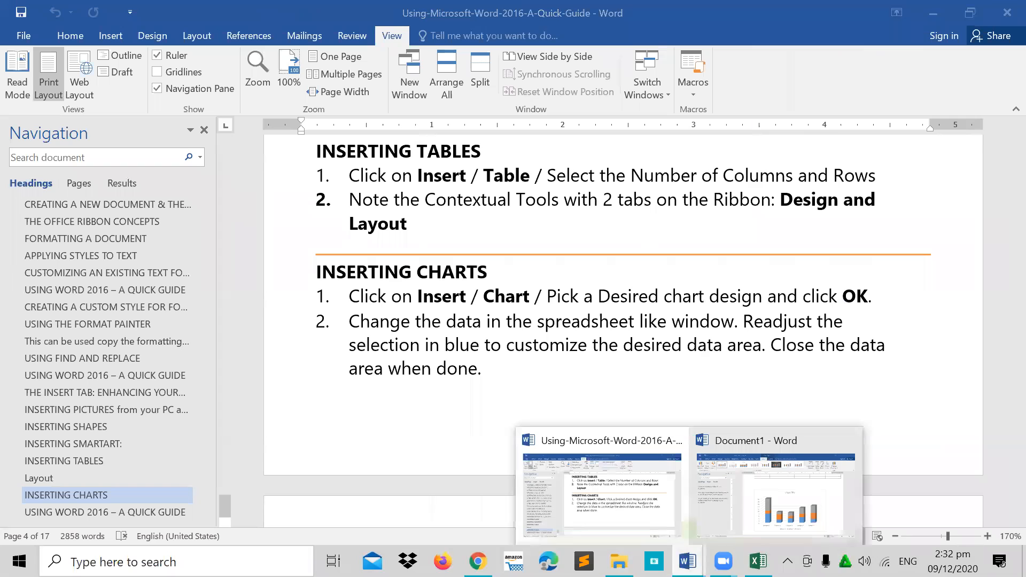
left_click(753, 521)
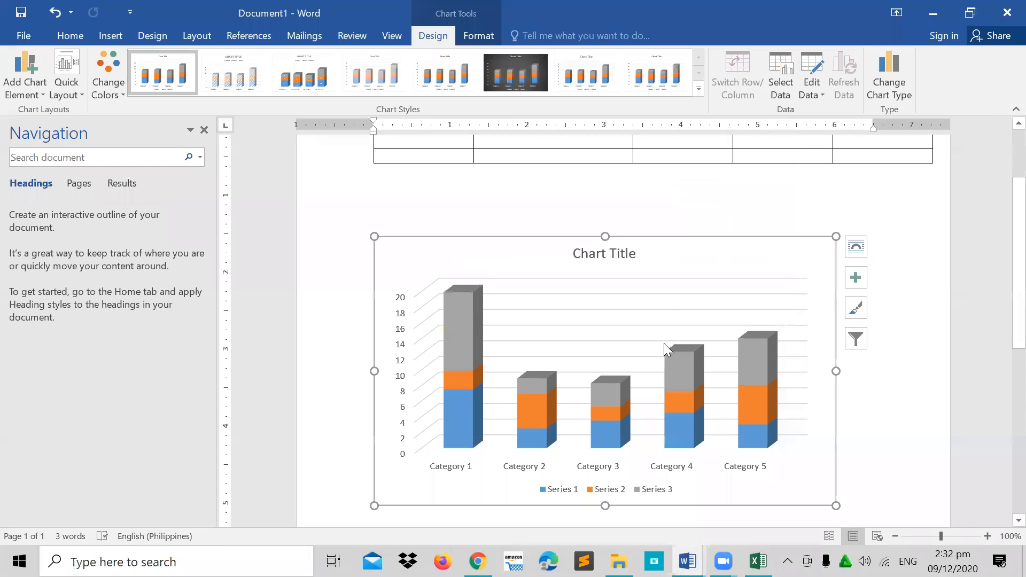
- Shrink the chart in Document1 proportionally to about 5.4 inches wide
left_click(599, 212)
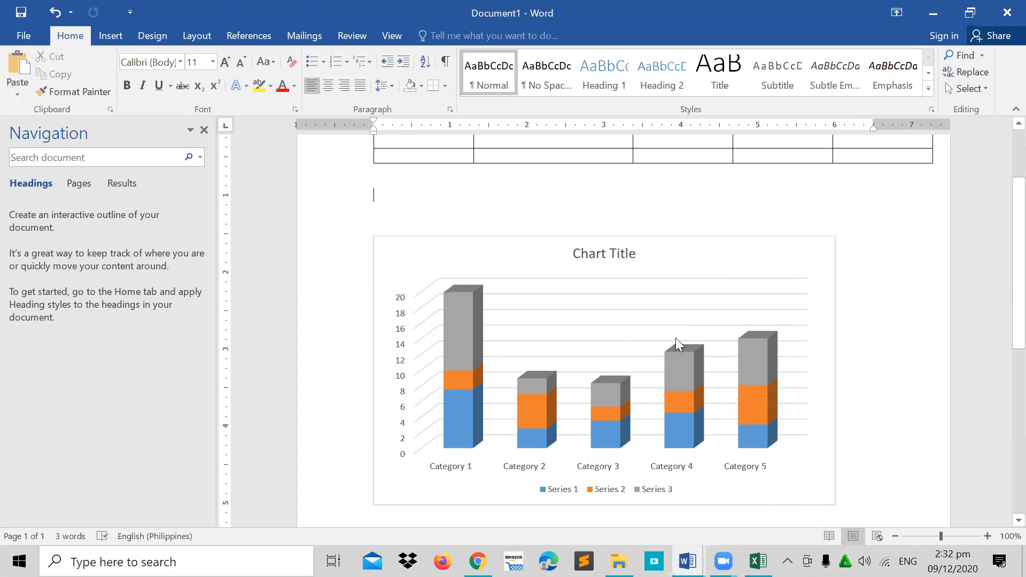
scroll(716, 396, "down", 3)
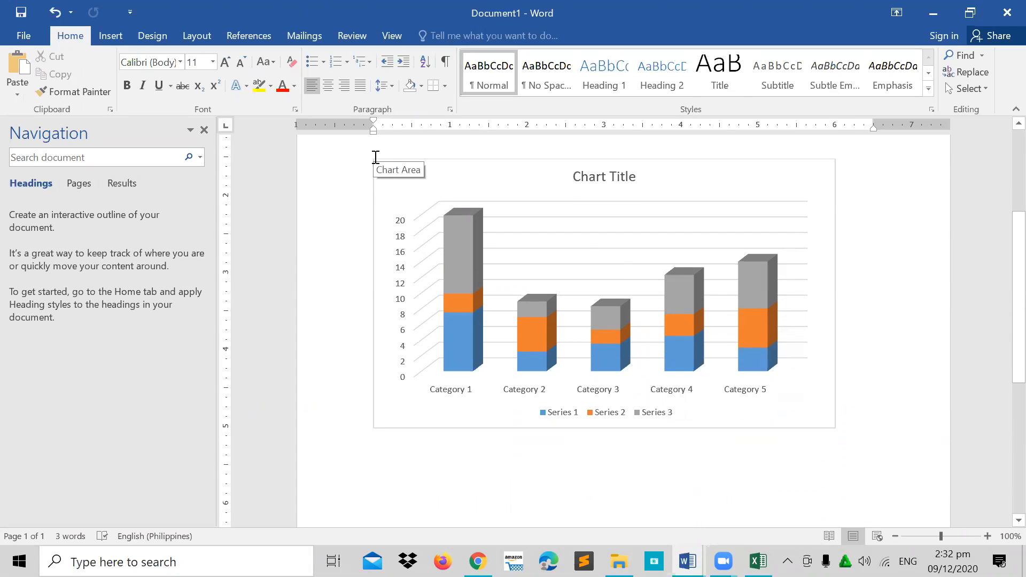
left_click(434, 193)
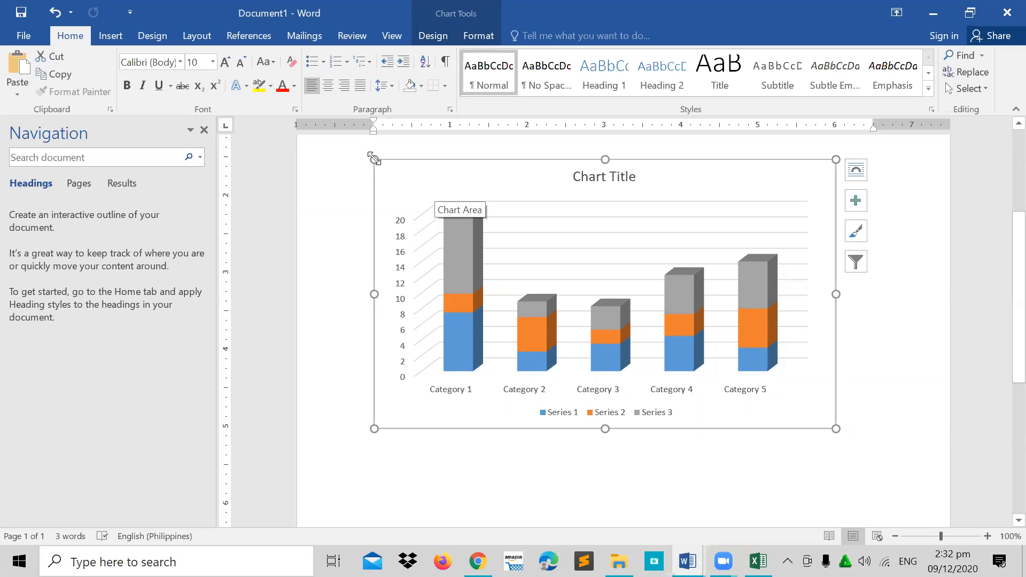
left_click_drag(375, 158, 421, 215)
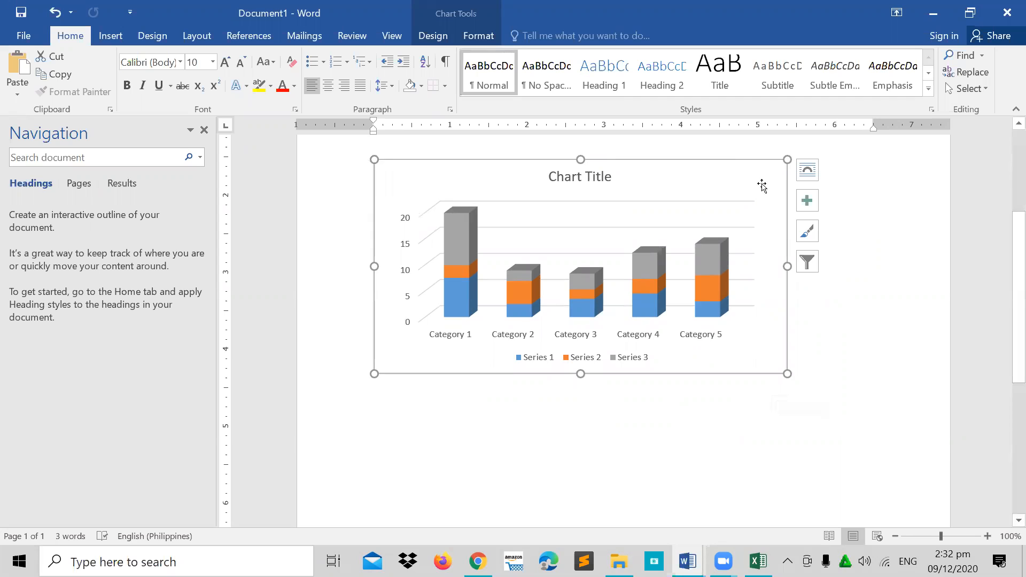
left_click(392, 36)
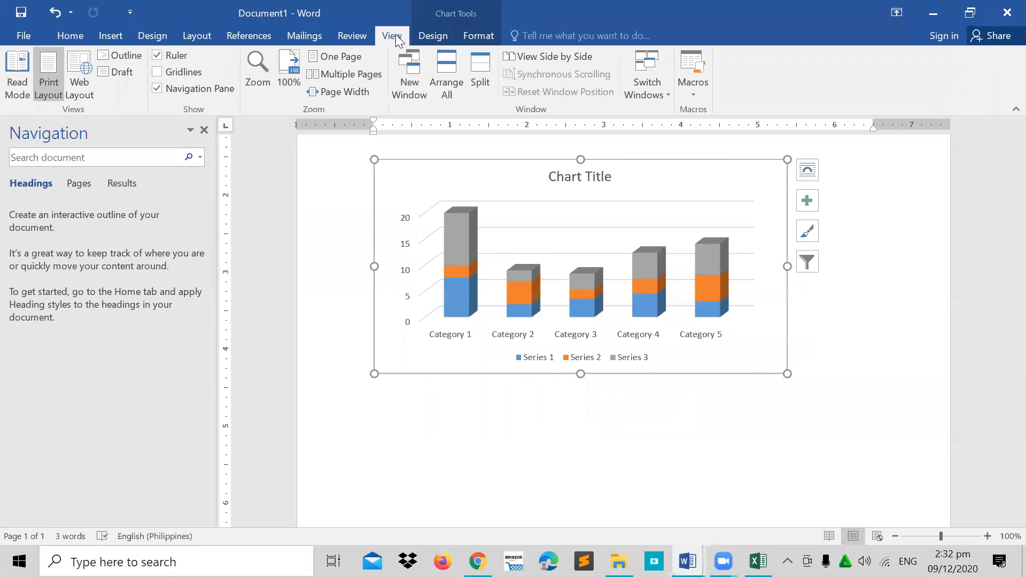
left_click(74, 38)
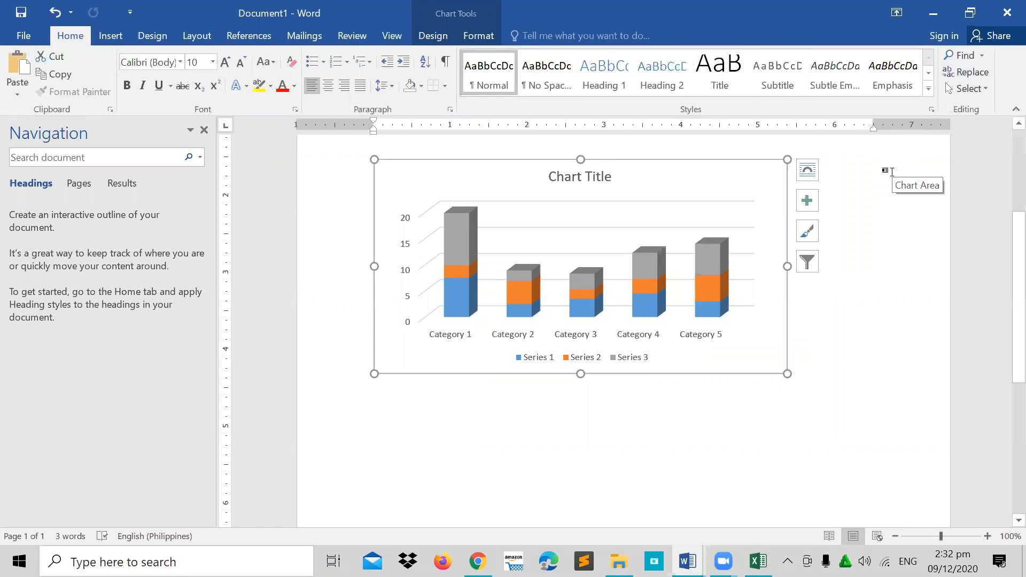
left_click(109, 37)
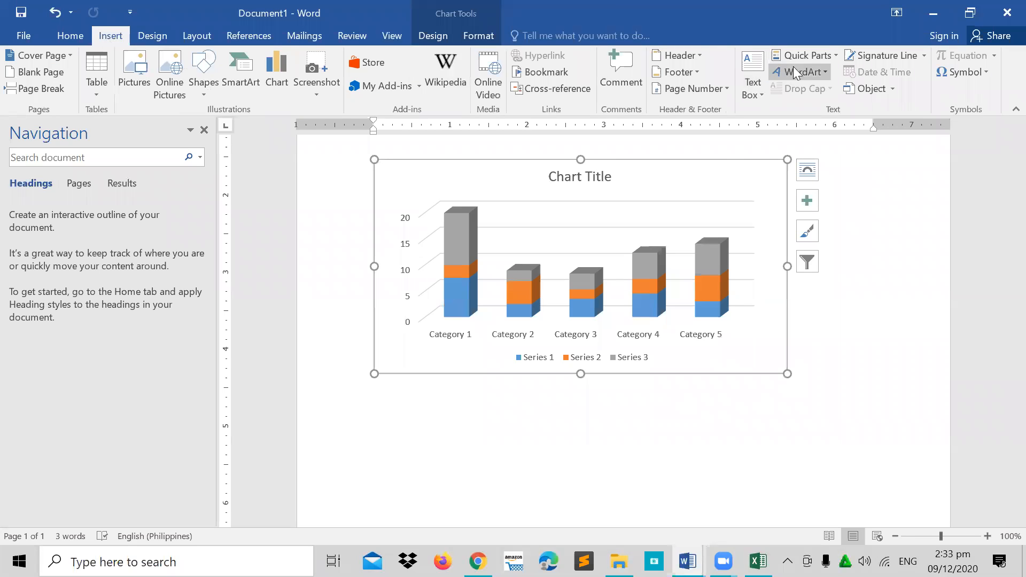
left_click(170, 40)
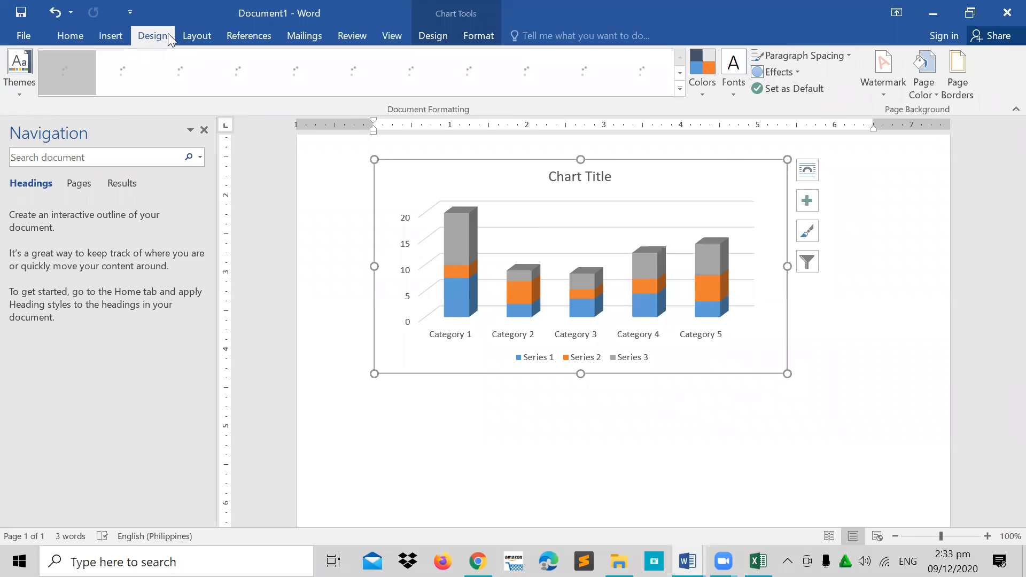
left_click(196, 35)
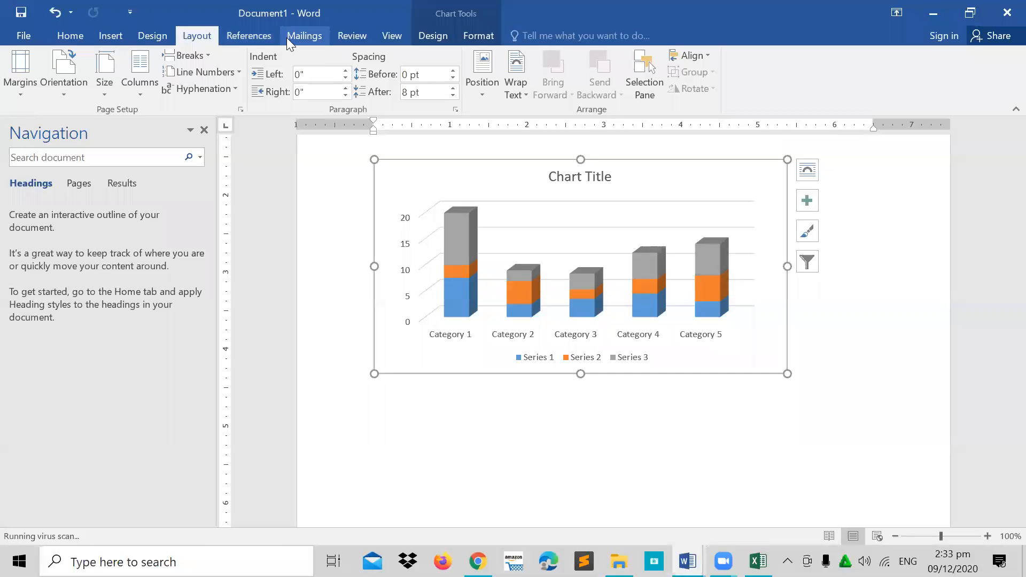
scroll(427, 38, "down", 1)
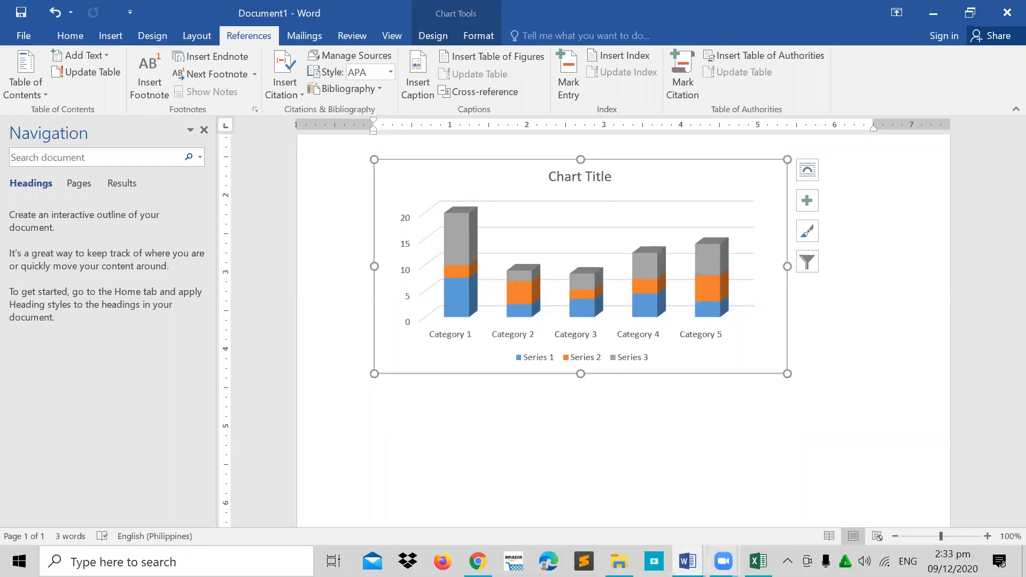
- Switch to the quick guide, go to its INSERTING SCREENSHOTS section, and return to Document1
mouse_move(687, 561)
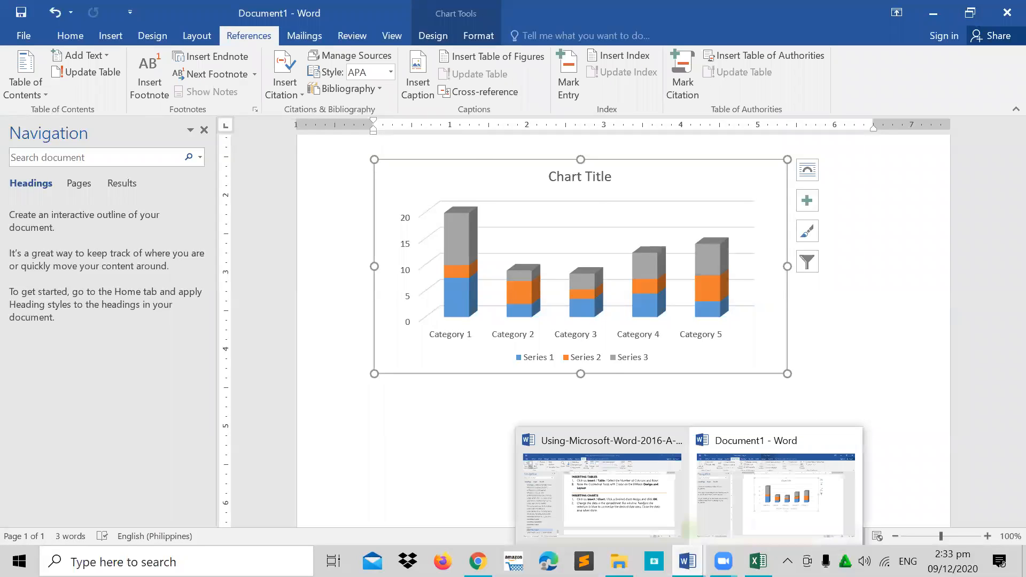
left_click(621, 508)
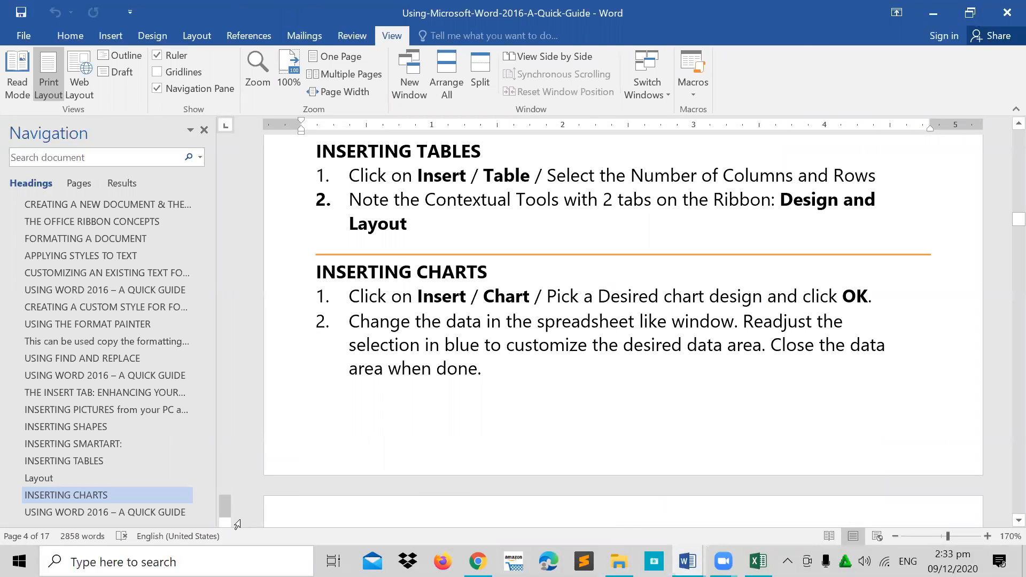
left_click(201, 511)
left_click(200, 511)
left_click(201, 512)
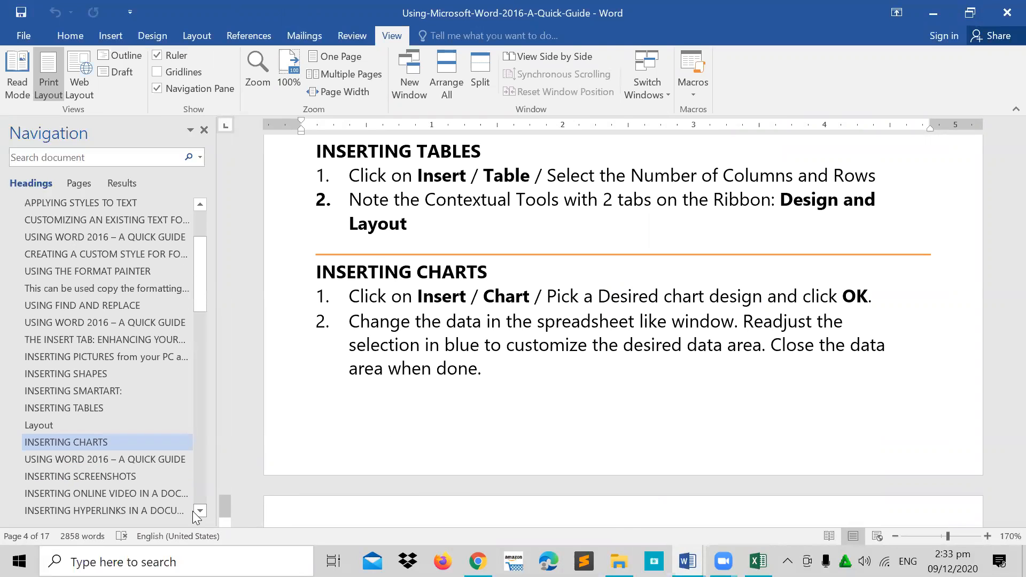
left_click(97, 476)
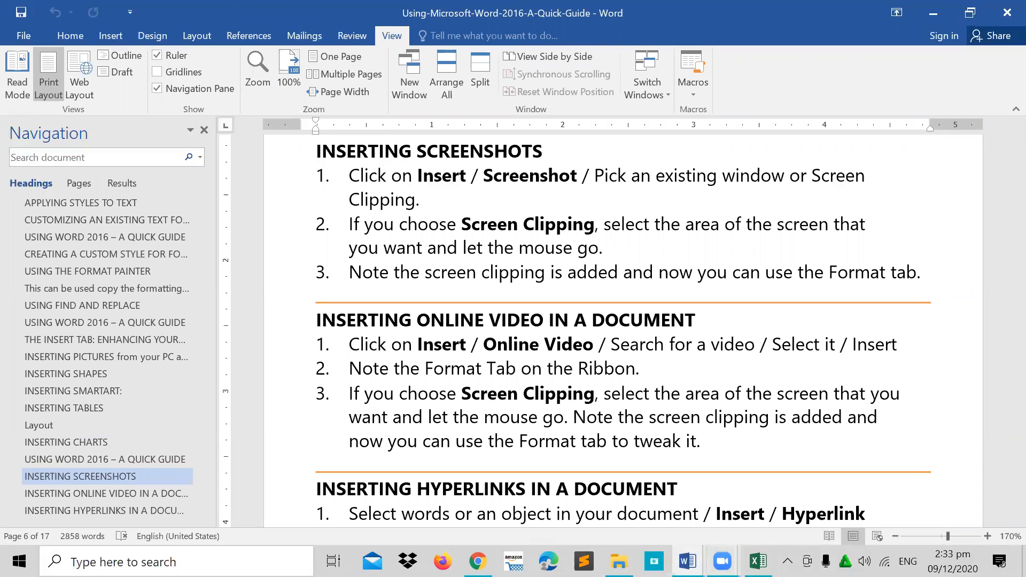
left_click(688, 561)
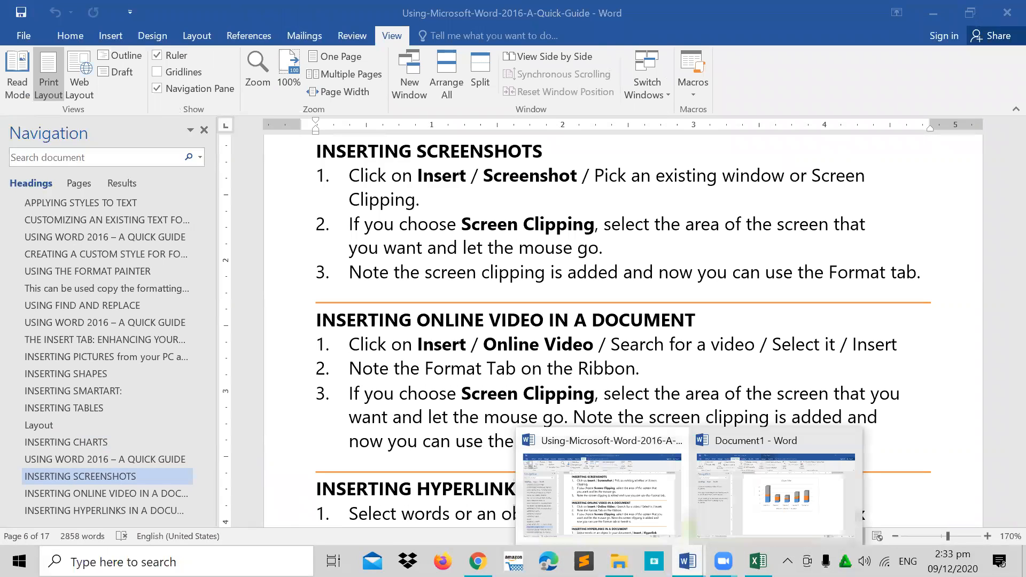
left_click(754, 514)
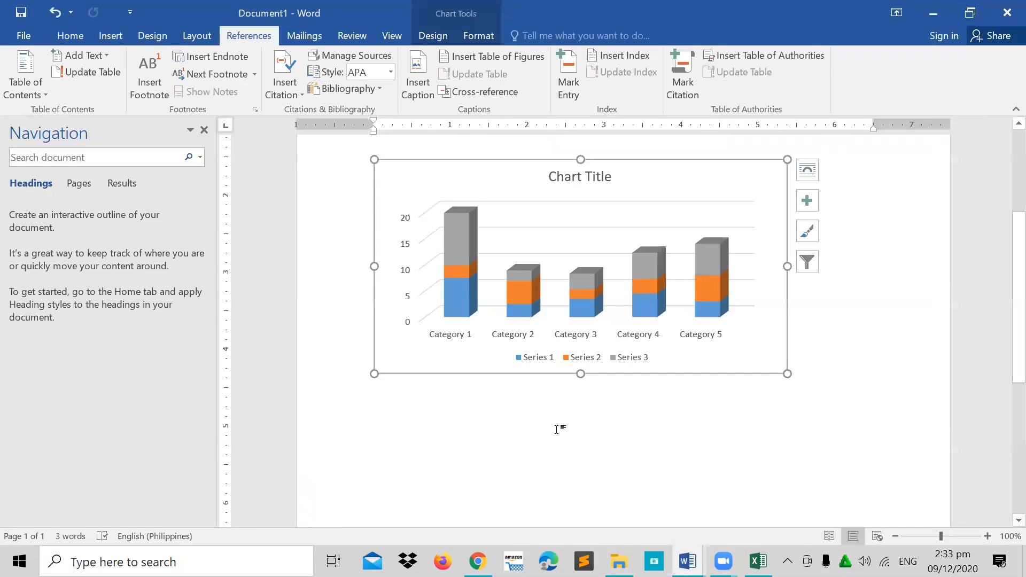
- Insert a screenshot of the open Zoom window after the chart and place the cursor below the picture
left_click(820, 374)
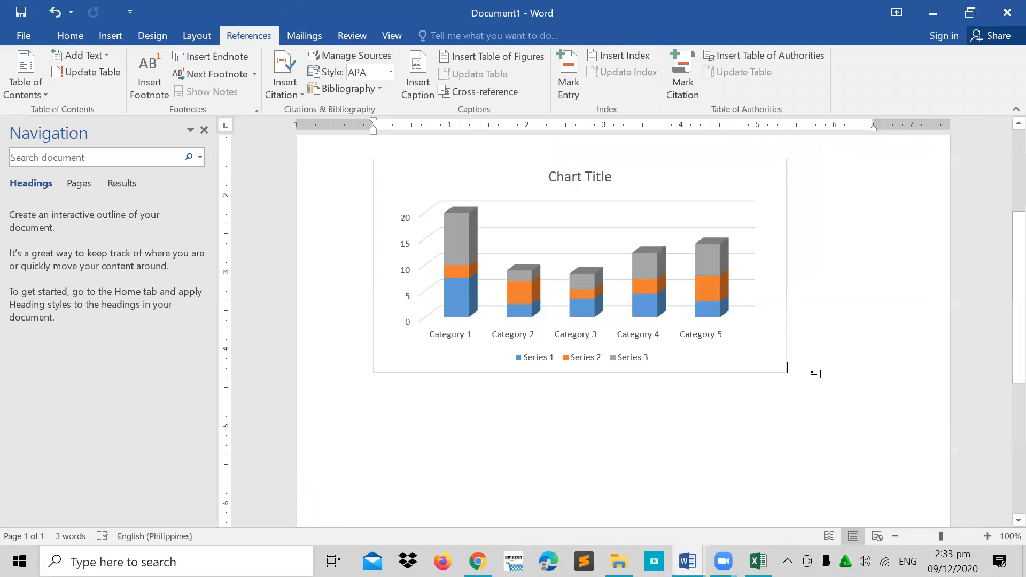
key("ctrl+z")
left_click(110, 38)
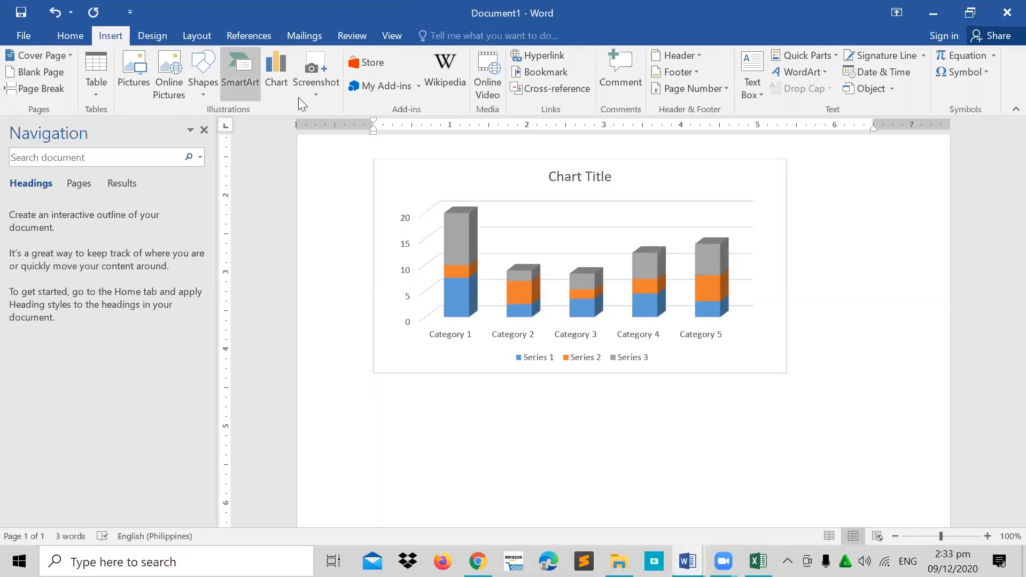
left_click(319, 98)
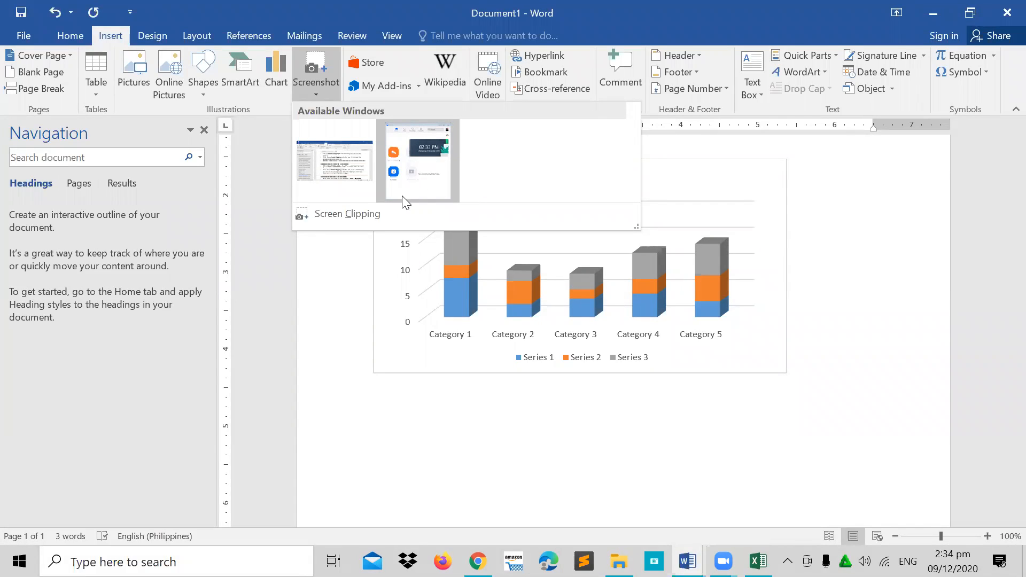
left_click(432, 156)
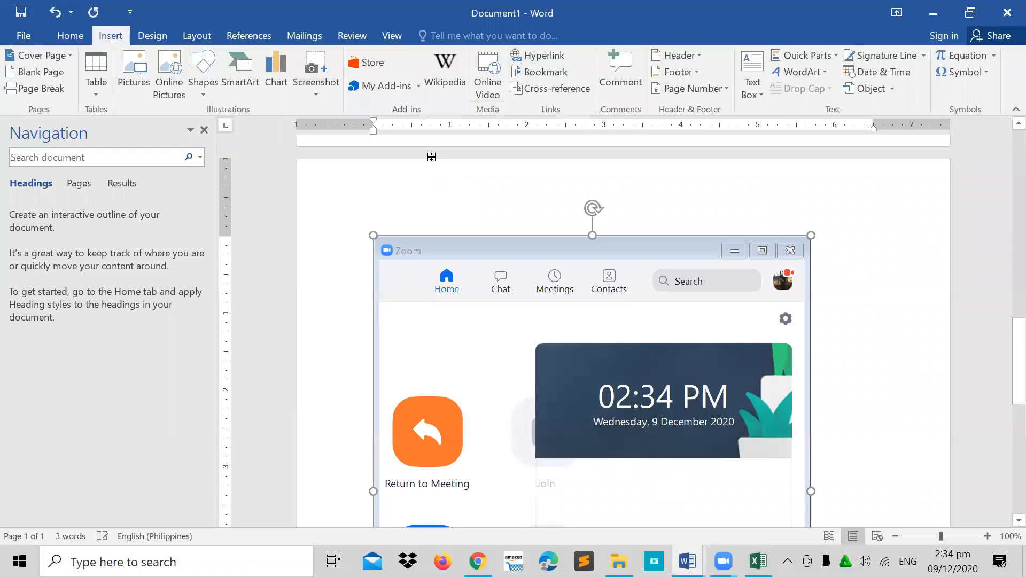
scroll(621, 450, "down", 6)
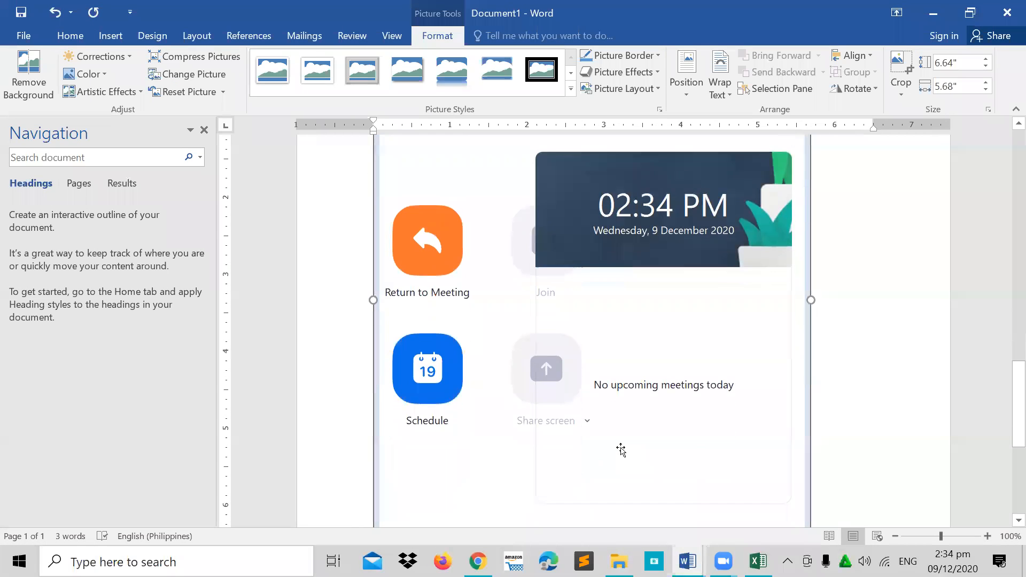
scroll(621, 450, "up", 5)
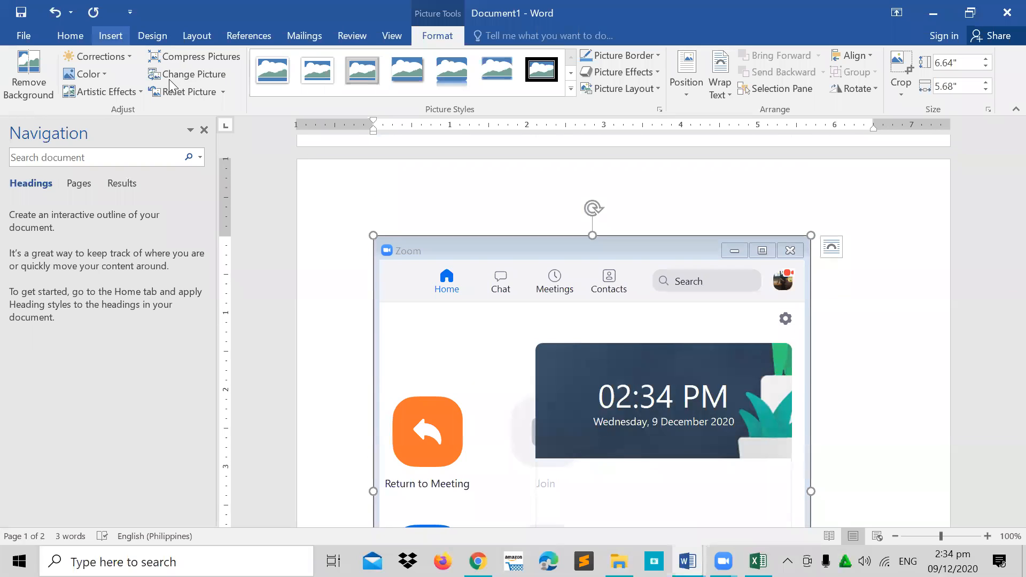
left_click(907, 462)
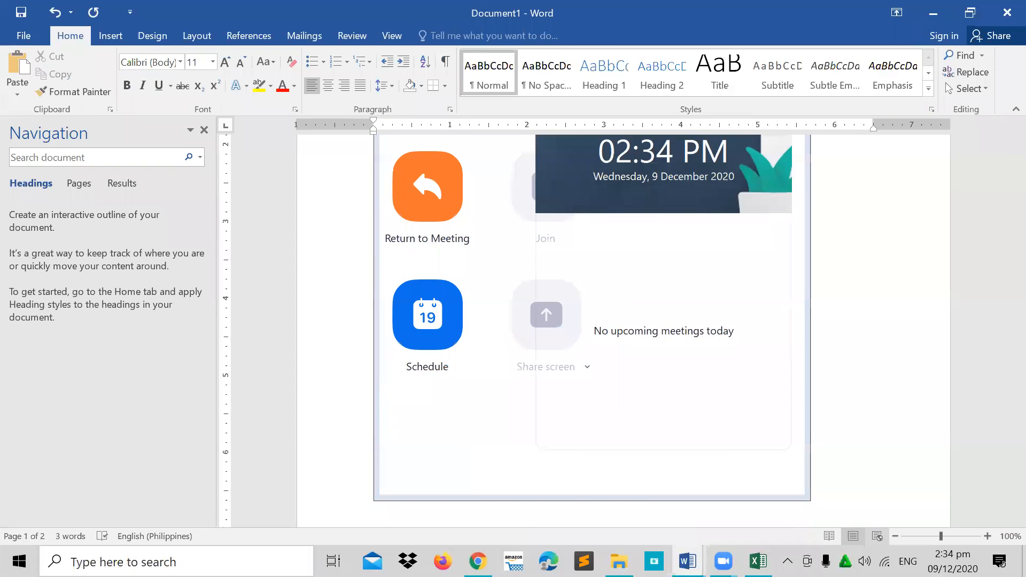
- Insert a screen clipping of the quick guide window's Read Mode command, about 0.88 by 0.47 inches, below the Zoom screenshot
left_click(111, 35)
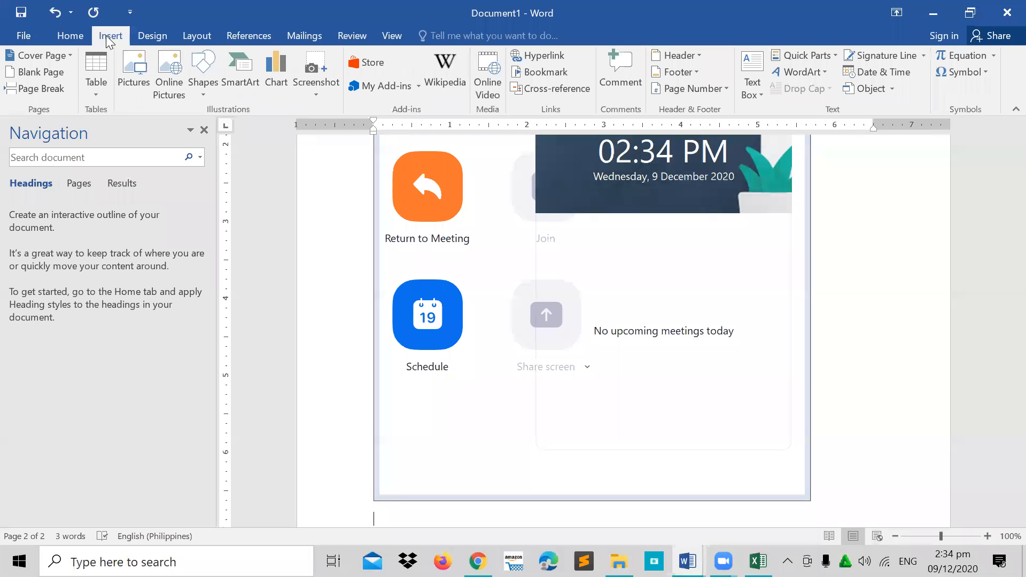
left_click(316, 94)
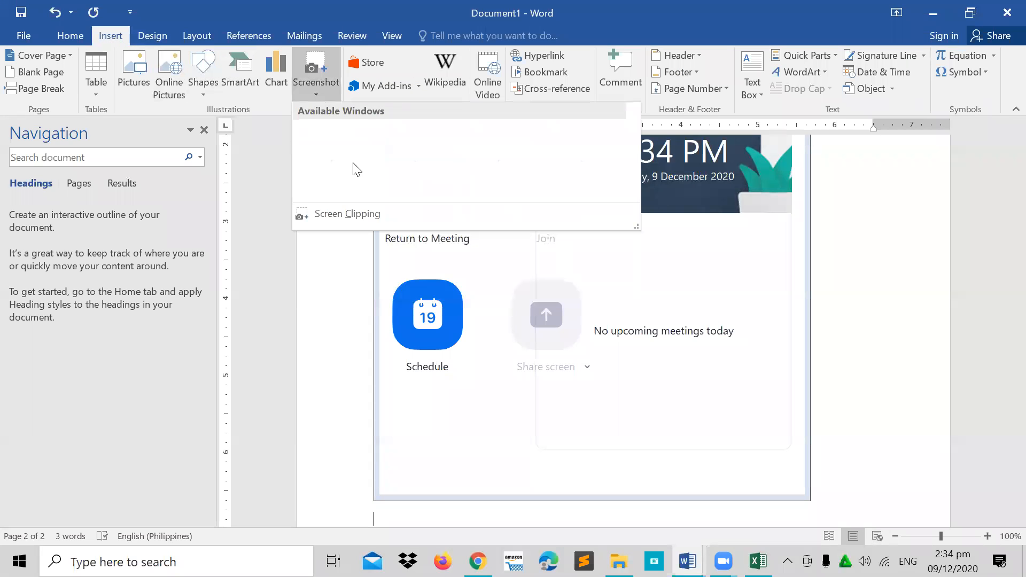
left_click(357, 215)
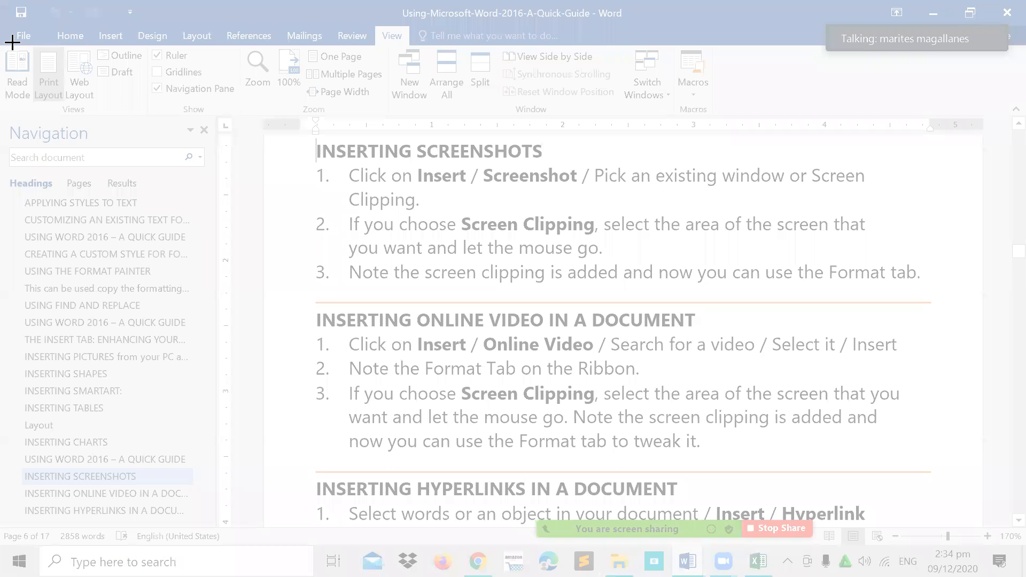
left_click_drag(0, 43, 36, 110)
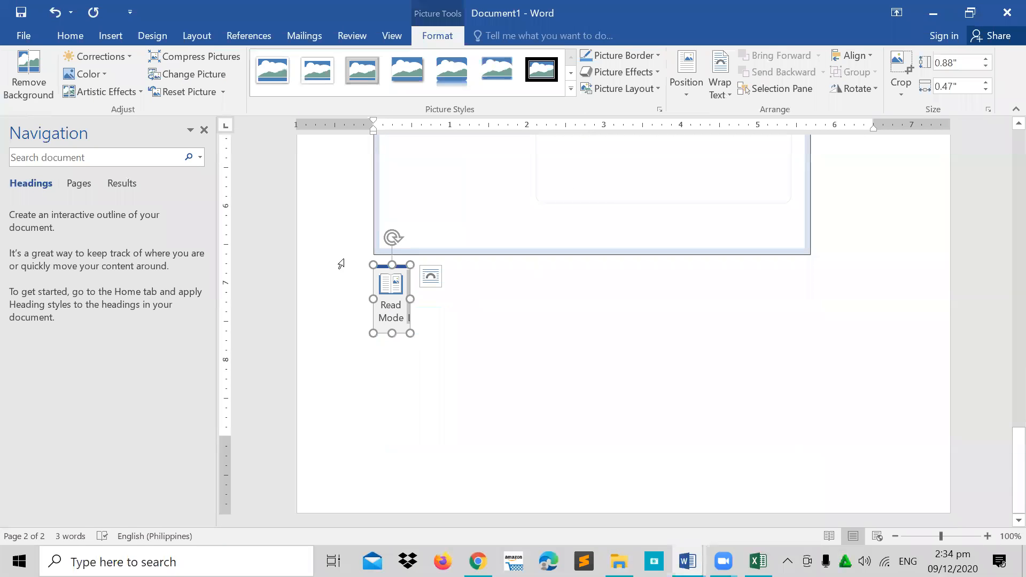
- Replace the selected Read Mode clipping with a screen clipping of the quick guide window's Arrange All command, about 0.79 by 0.51 inches
left_click(111, 37)
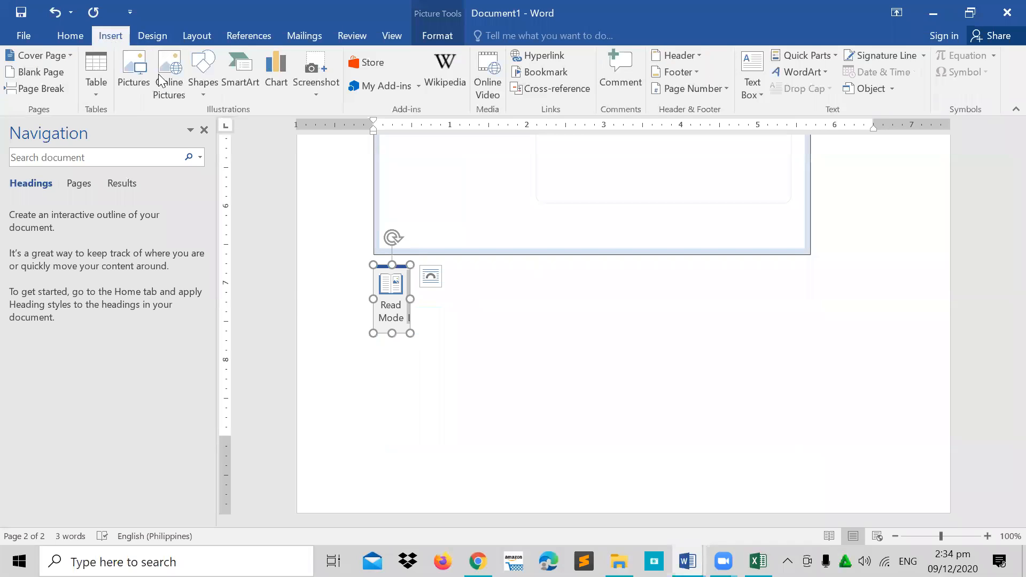
left_click(315, 95)
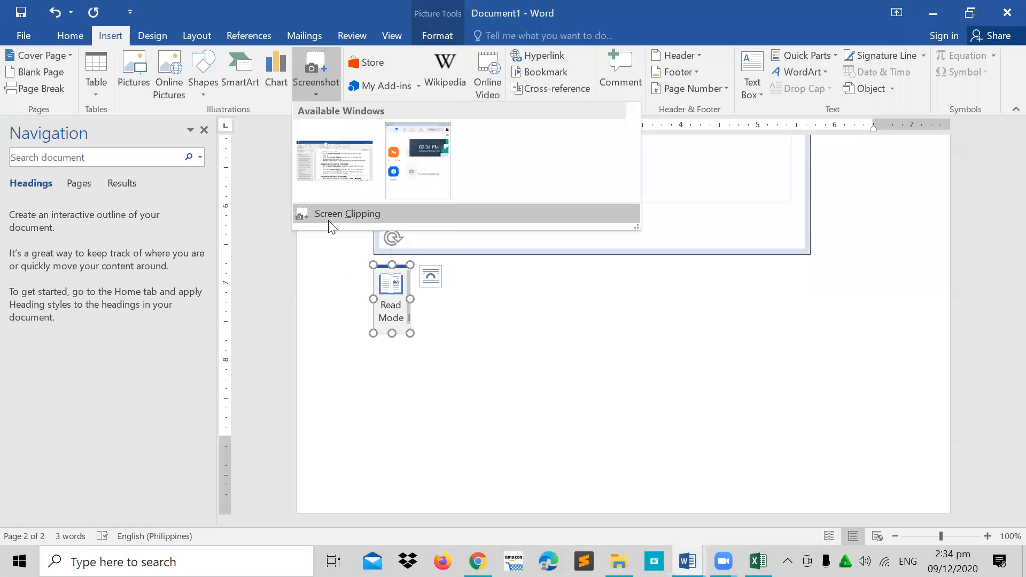
left_click(329, 216)
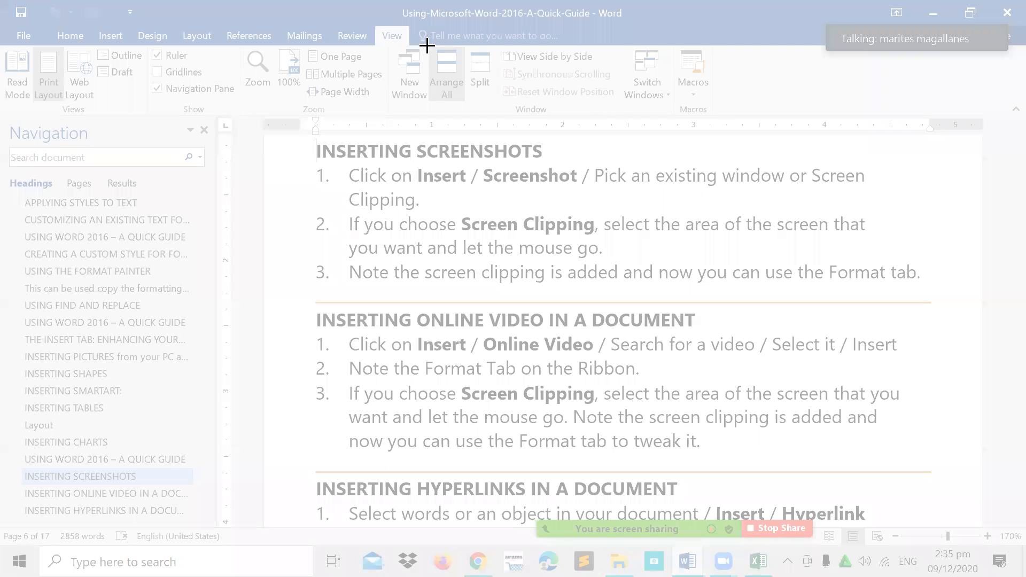
left_click_drag(427, 46, 467, 106)
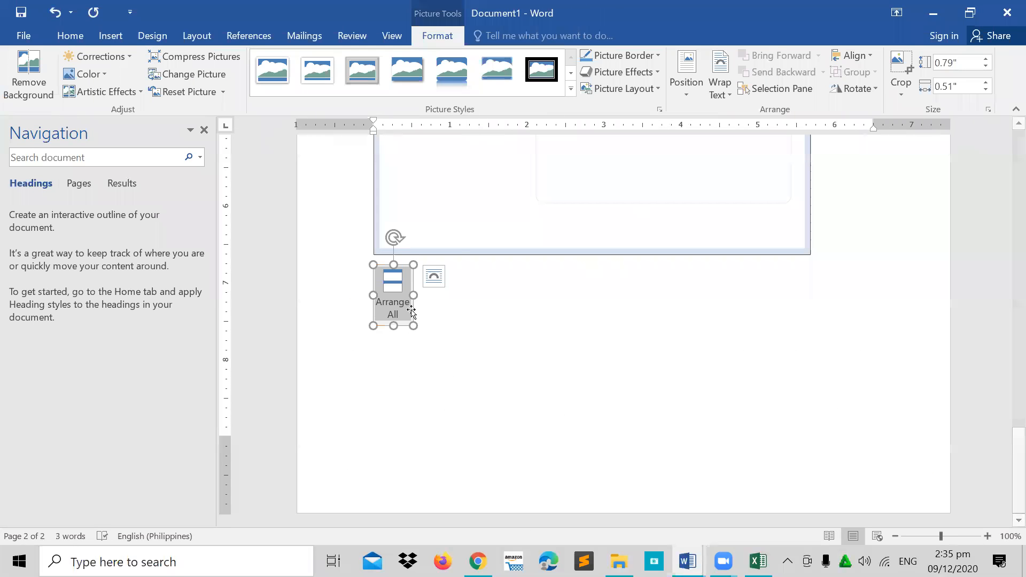
left_click(426, 335)
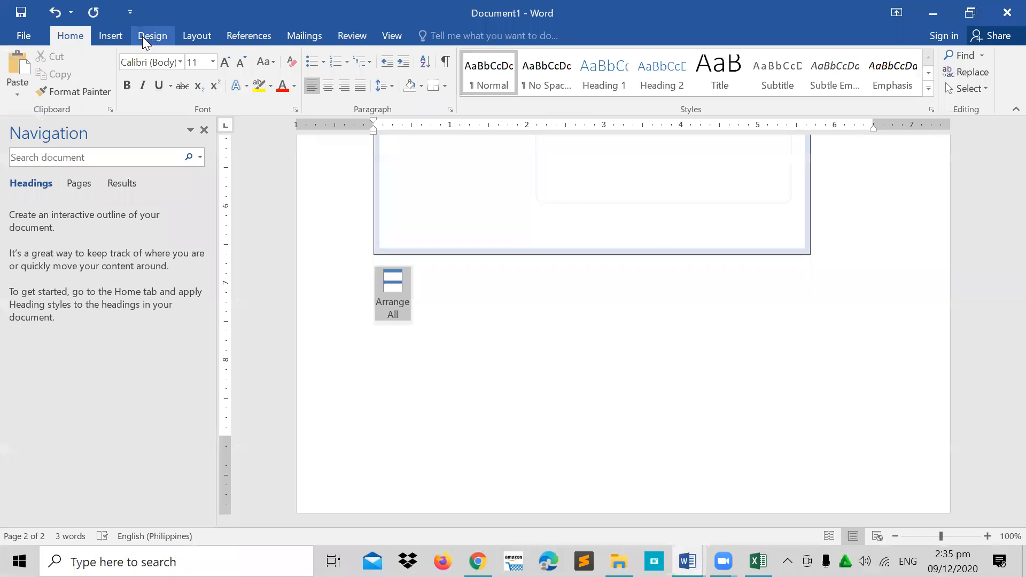
- Check the windows available for a screenshot in Document1, before and after bringing the Chrome window to the front
left_click(117, 36)
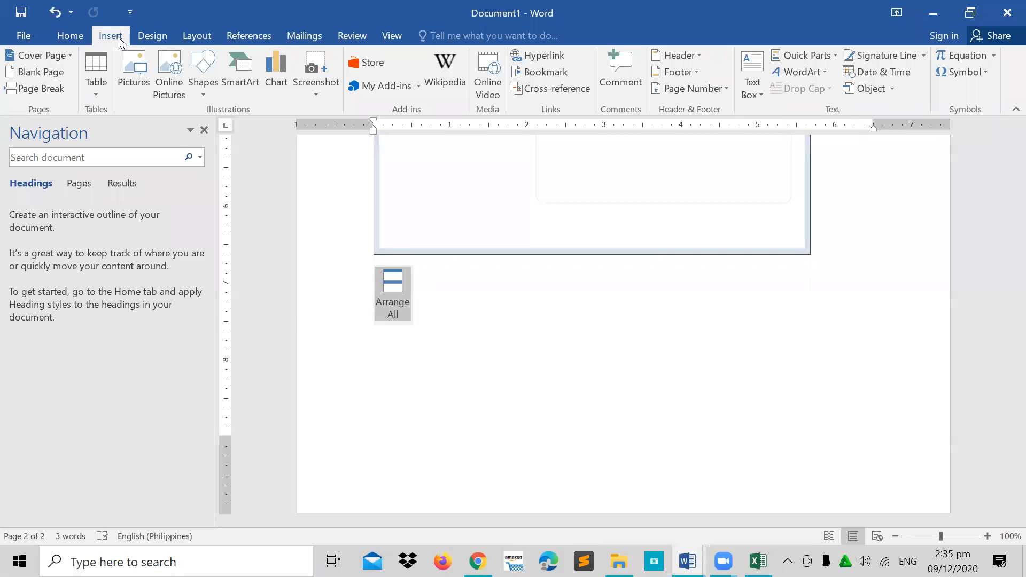
left_click(312, 91)
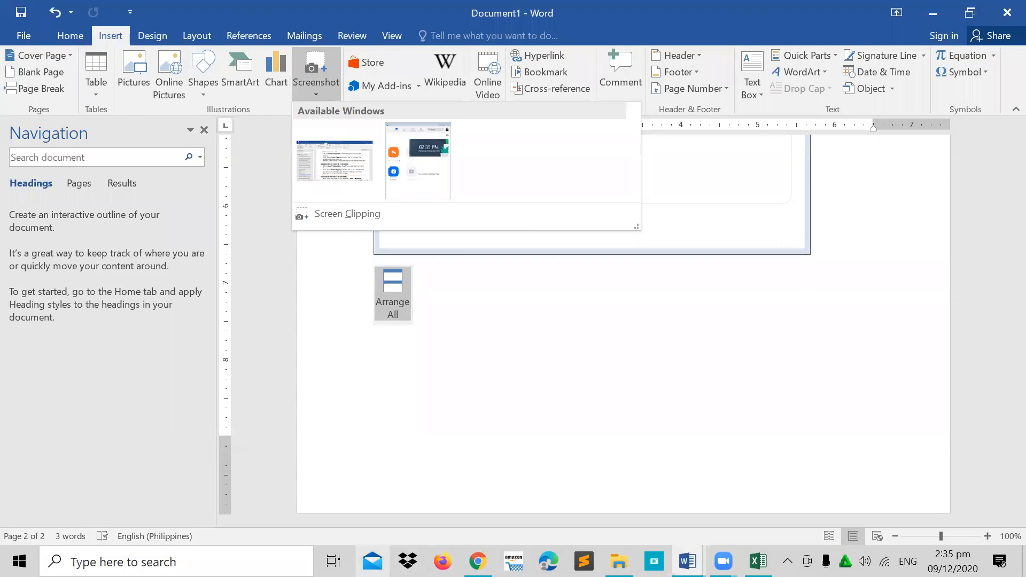
mouse_move(477, 561)
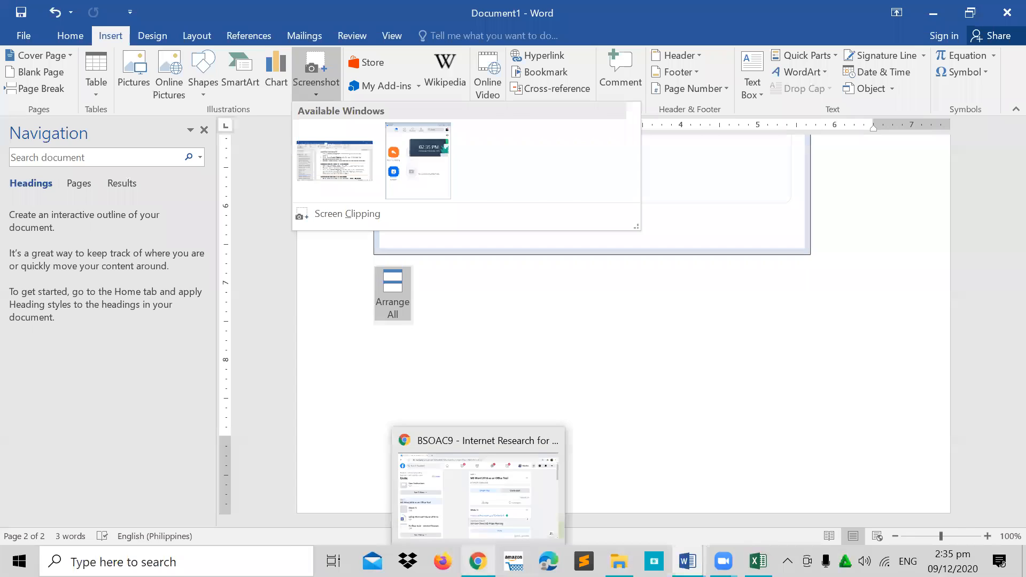
left_click(478, 494)
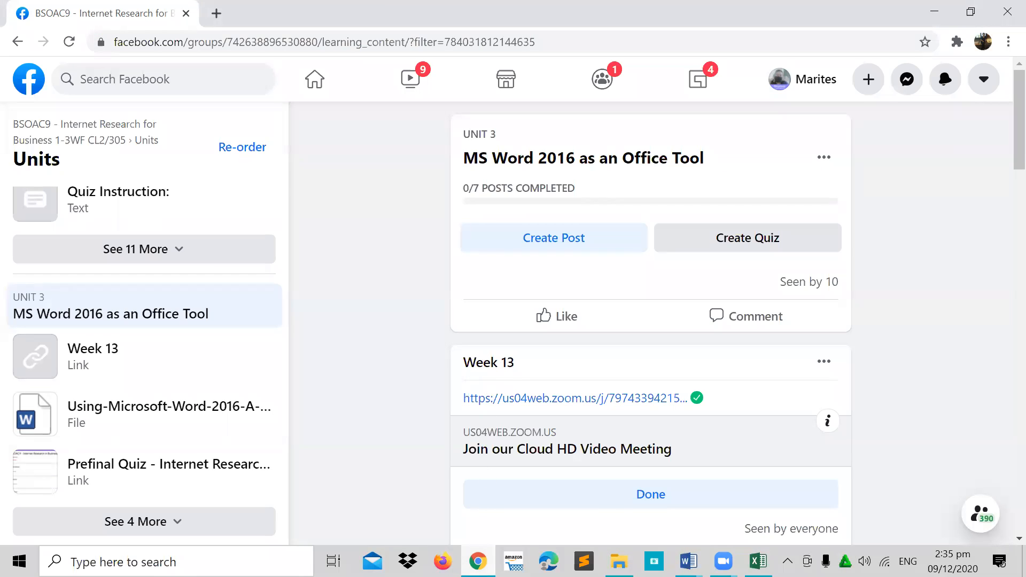
mouse_move(687, 561)
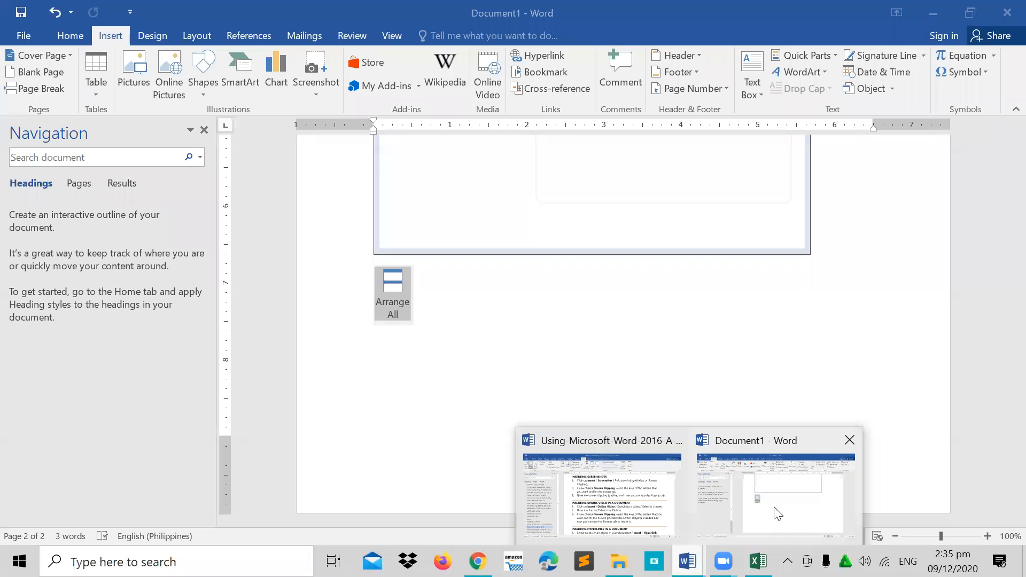
left_click(777, 514)
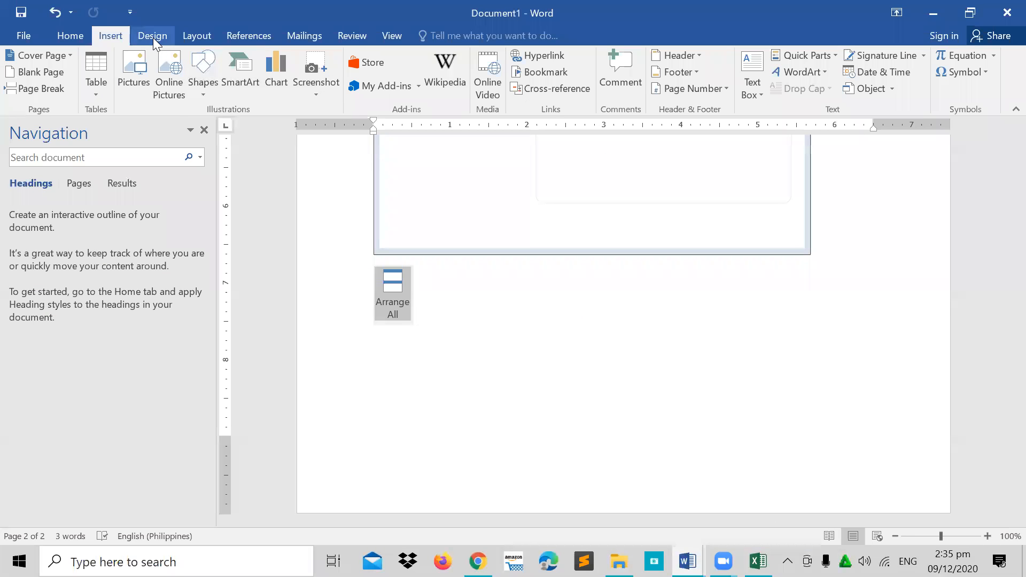
left_click(319, 93)
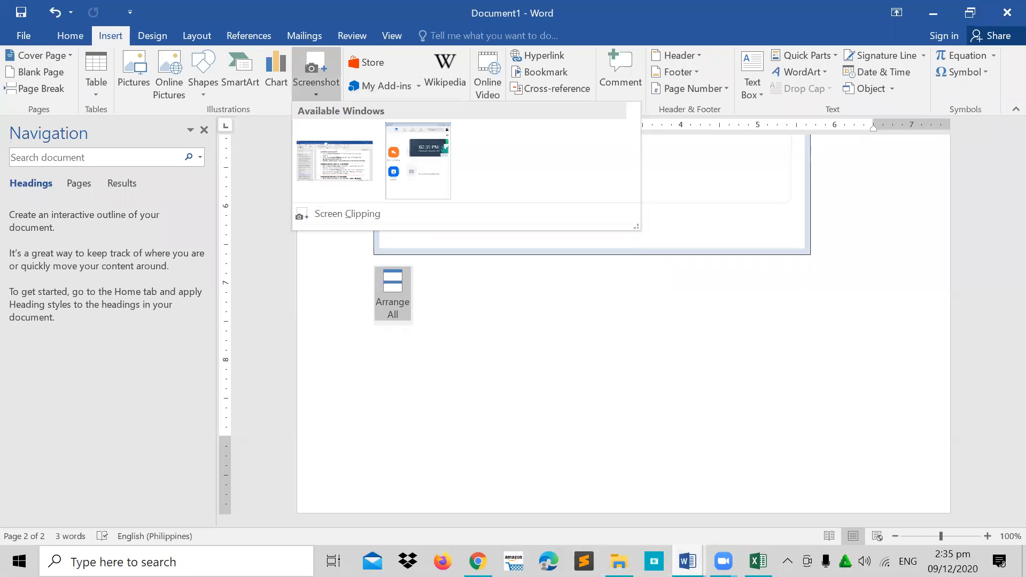
- Switch to the quick guide, go to its INSERTING ONLINE VIDEO IN A DOCUMENT section, and look over the sections that follow
left_click(687, 561)
left_click(624, 506)
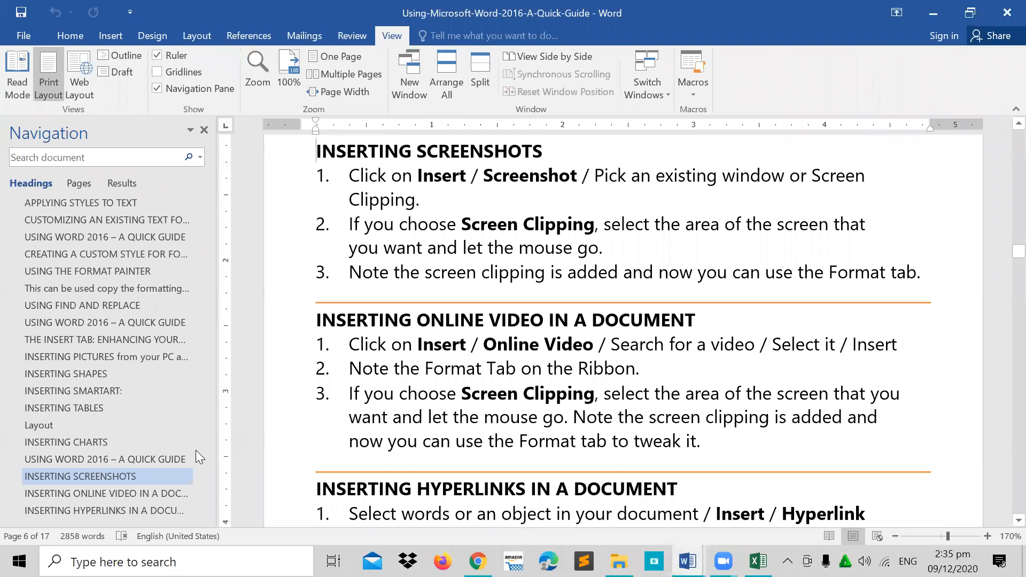
scroll(196, 450, "down", 1)
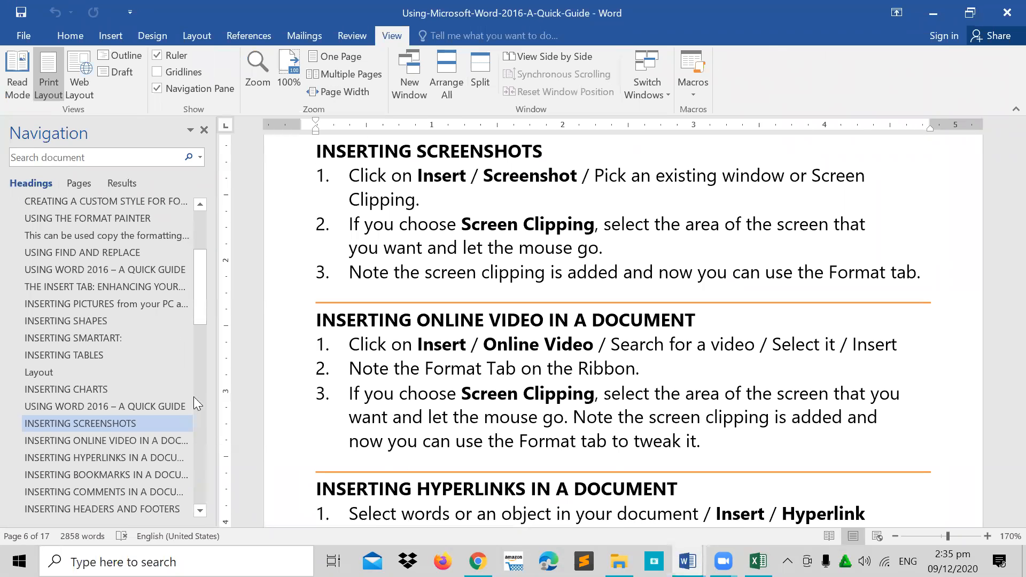
scroll(203, 303, "down", 1)
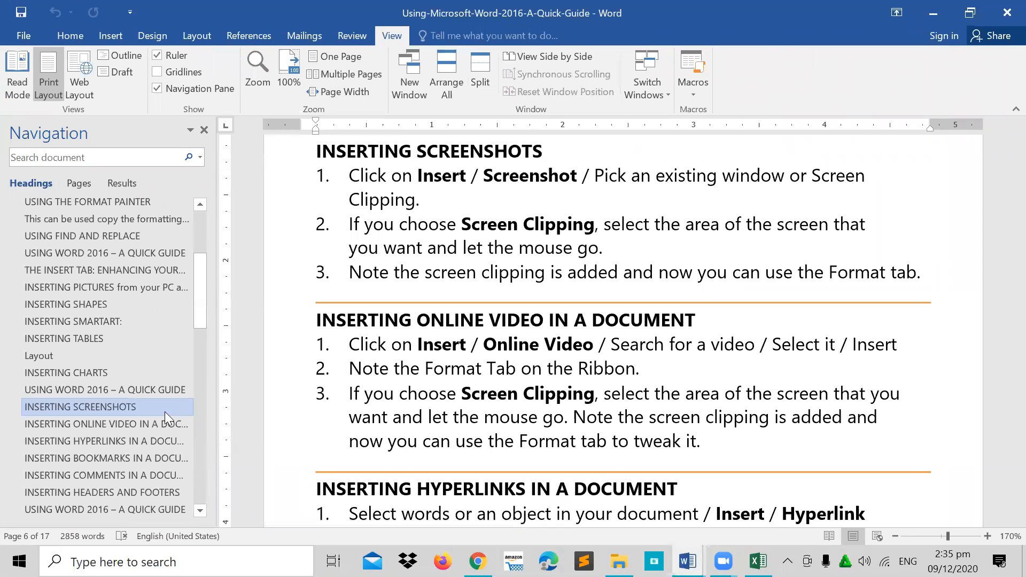
left_click(162, 426)
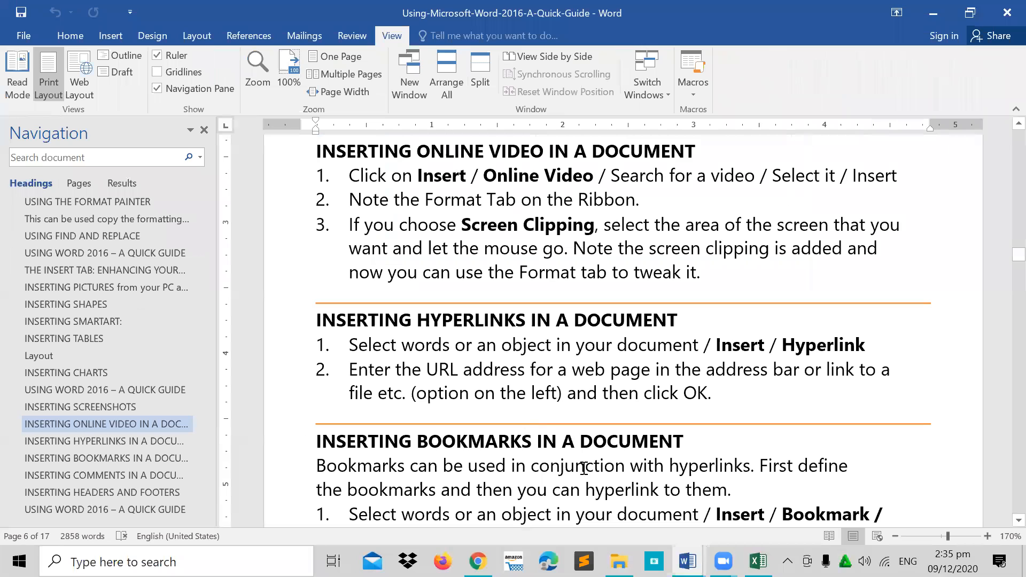
scroll(584, 468, "down", 3)
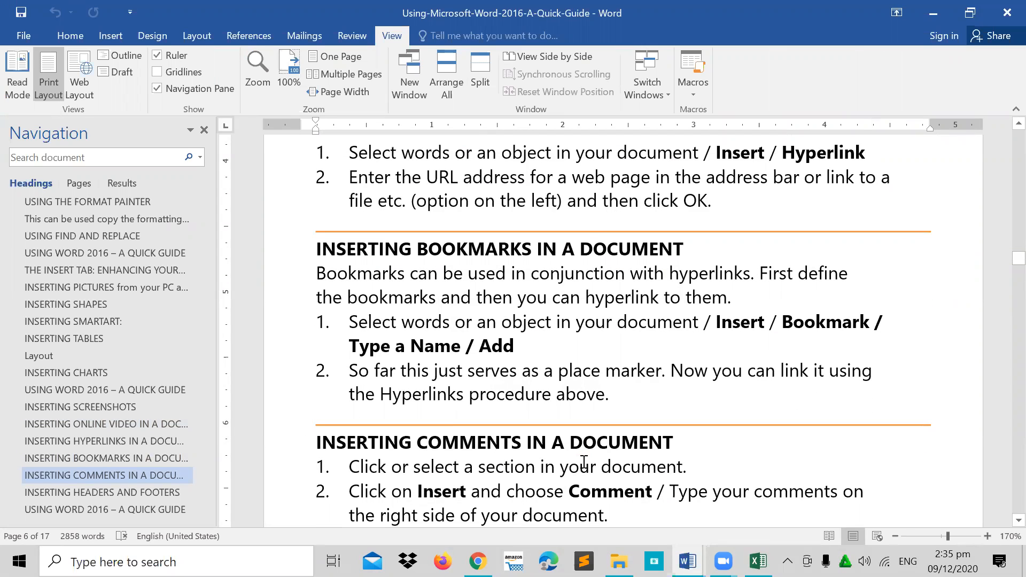
- Review the quick guide from the online video section through INSERTING HEADERS AND FOOTERS and return to Document1
left_click(688, 561)
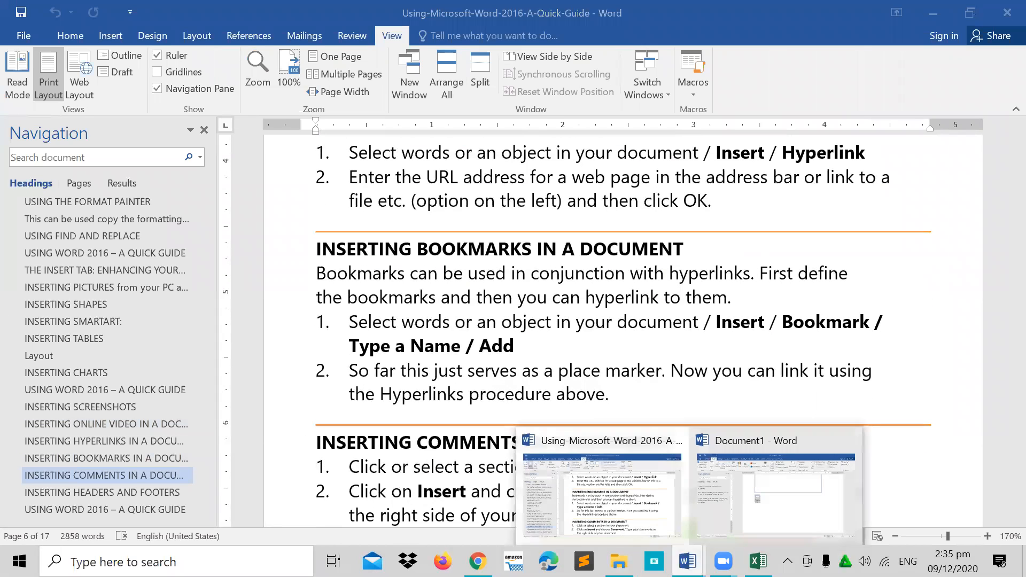
left_click(636, 512)
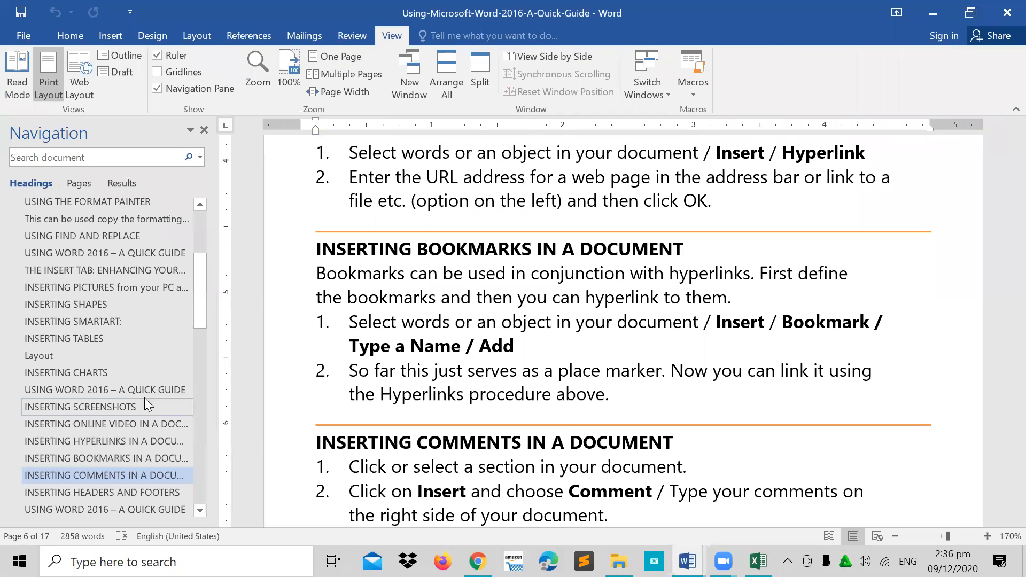
left_click(107, 423)
scroll(385, 459, "down", 1)
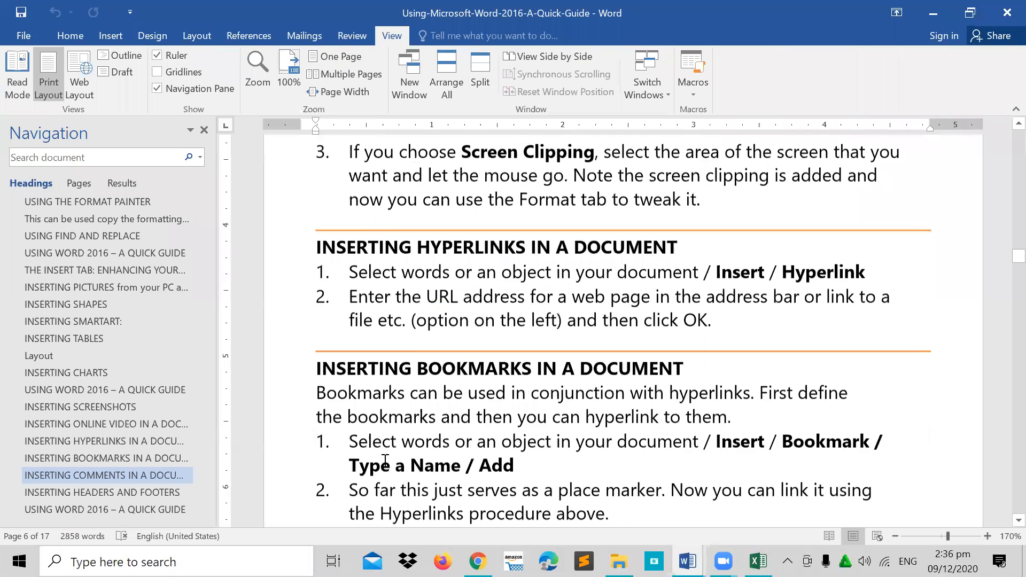
scroll(385, 459, "down", 4)
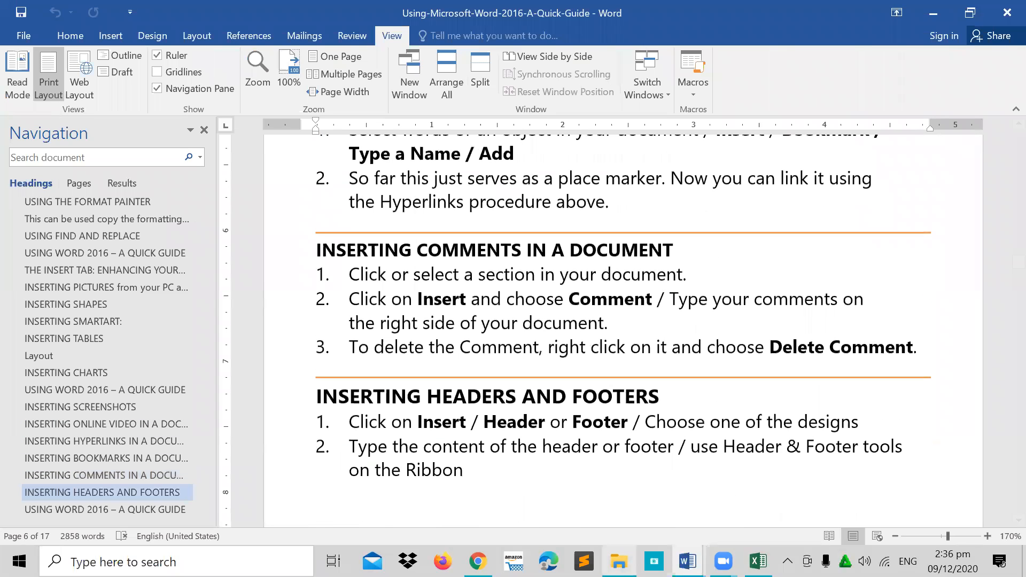
mouse_move(688, 561)
left_click(778, 487)
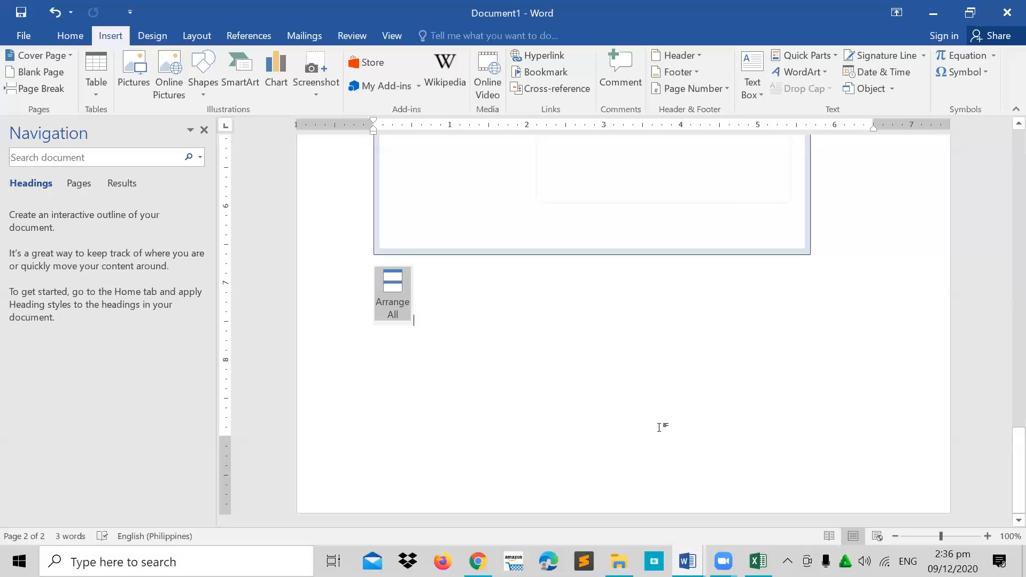
- Start inserting an online video below the screenshots and search YouTube for "mail merge"
key("ctrl+z")
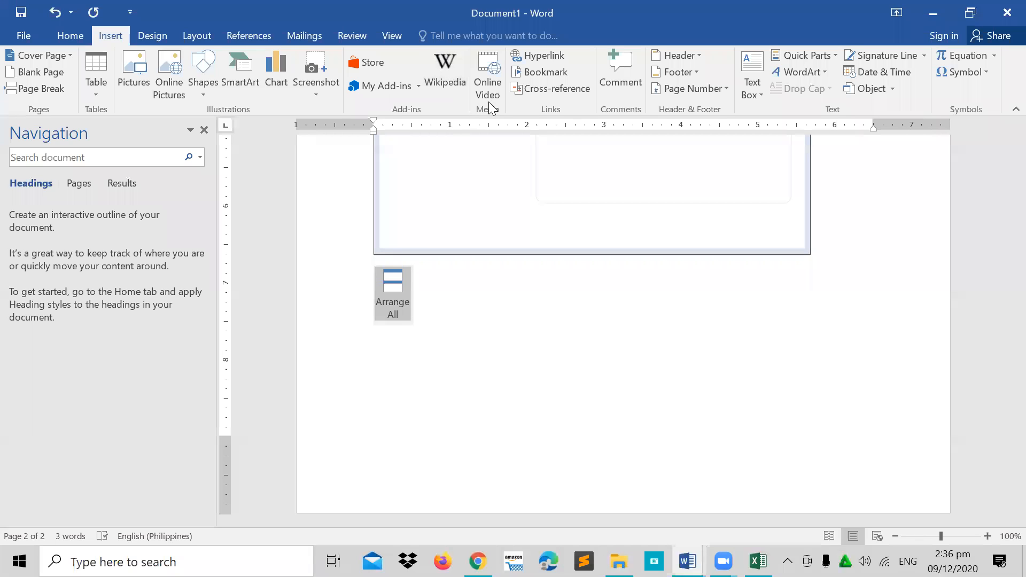
left_click(494, 74)
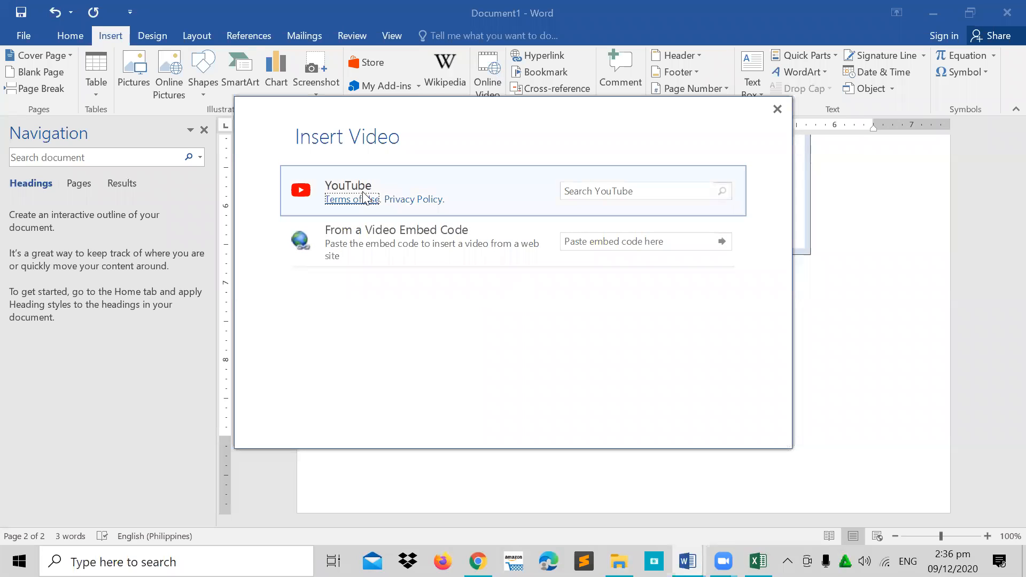
left_click(588, 191)
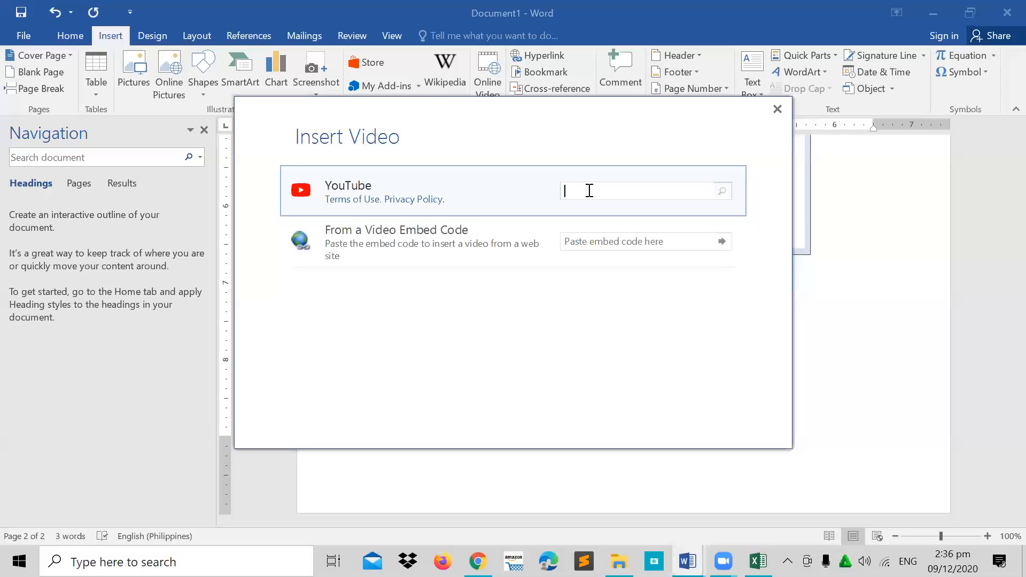
type("mail merge")
key("Return")
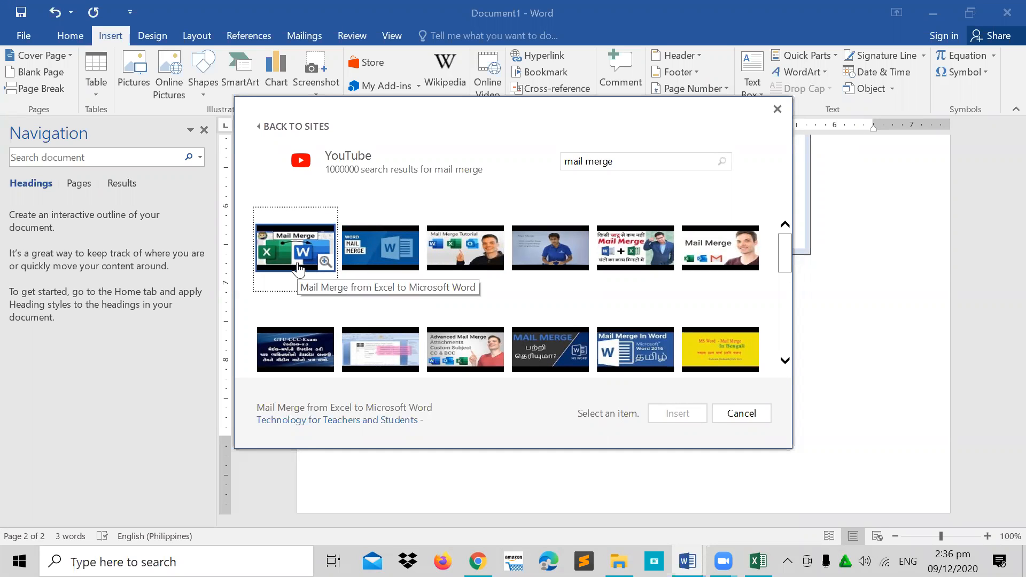
- Insert the YouTube video "Save Time With Mail Merge in MS Word" from the search results
left_click(731, 263)
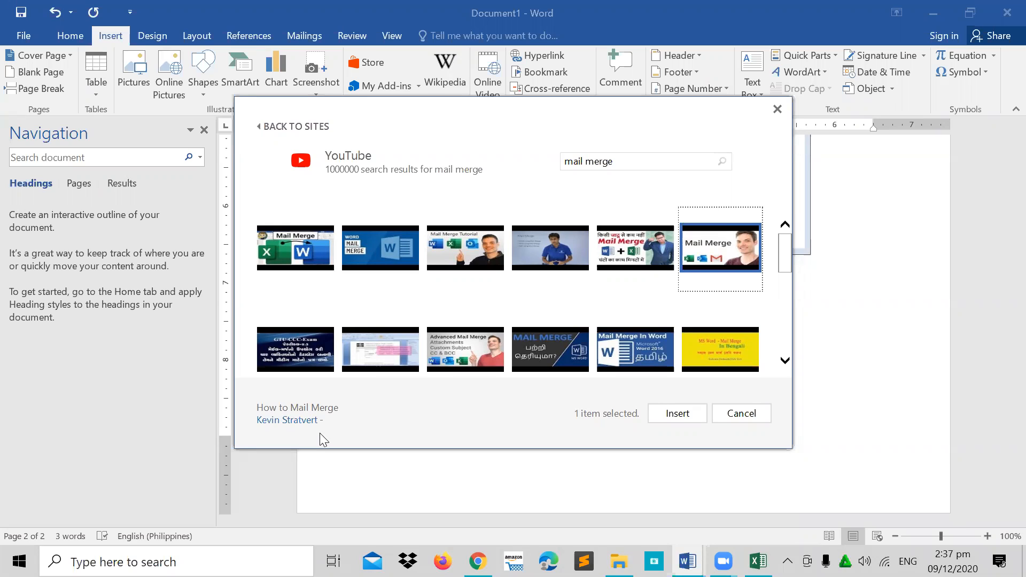
left_click(639, 263)
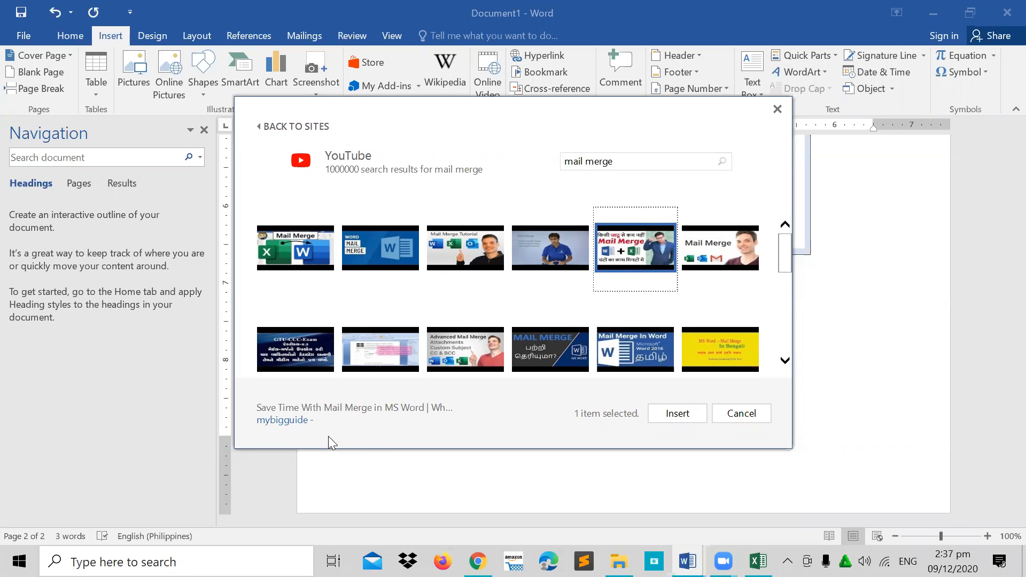
left_click(686, 416)
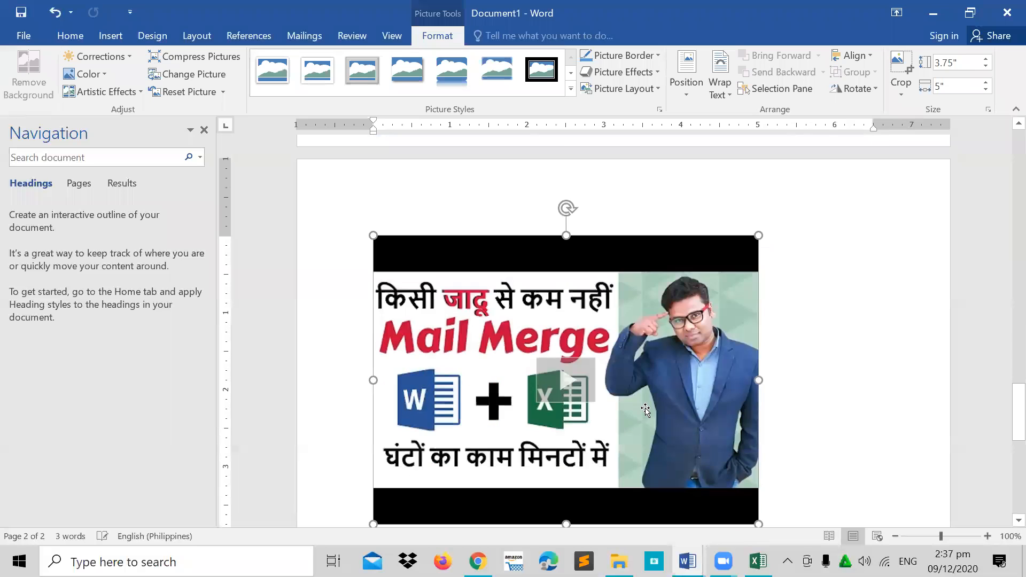
- Play the inserted mail merge video inside the document and close its player
scroll(811, 338, "down", 3)
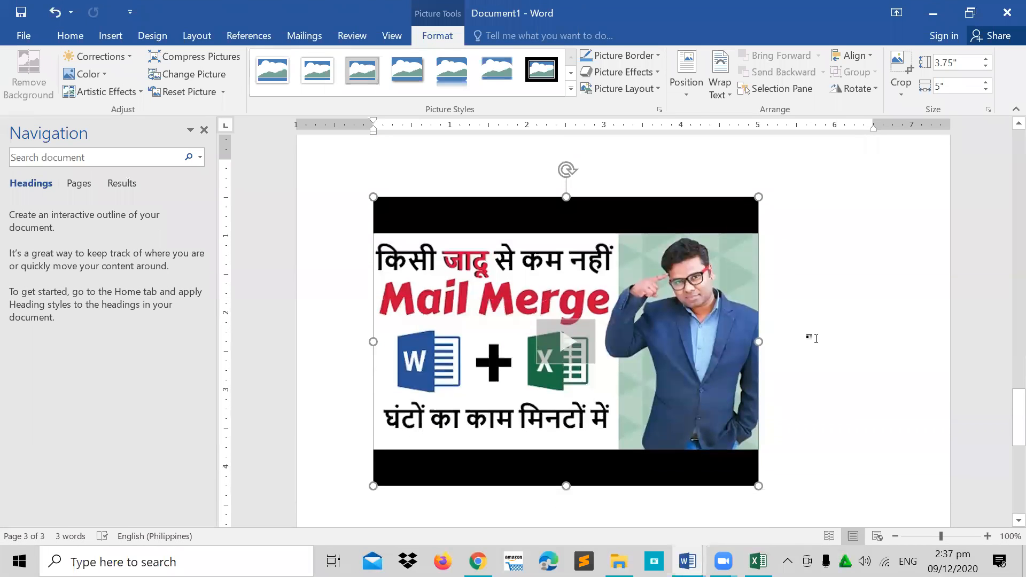
left_click(812, 338)
left_click(675, 343)
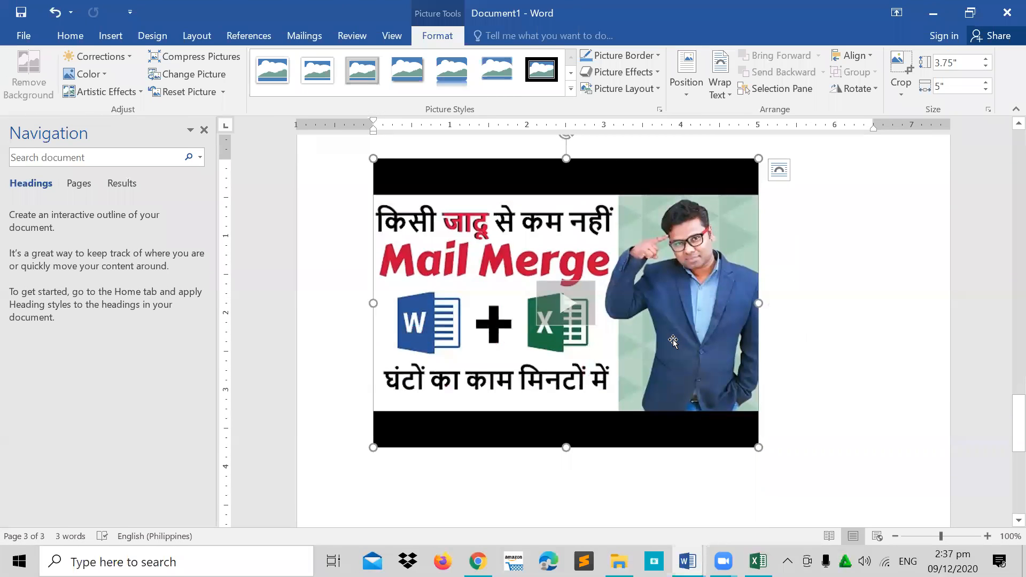
left_click(566, 309)
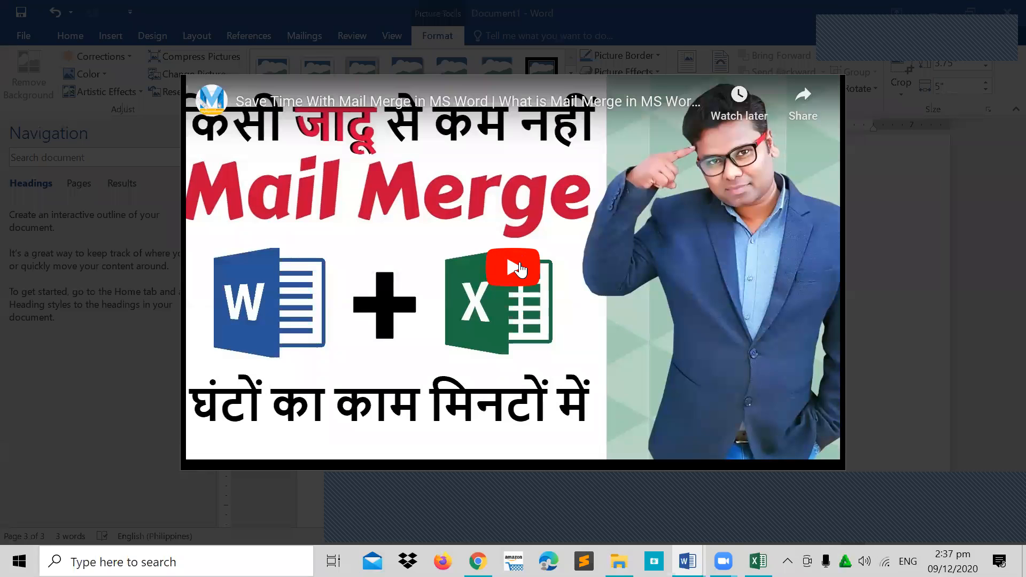
left_click(517, 267)
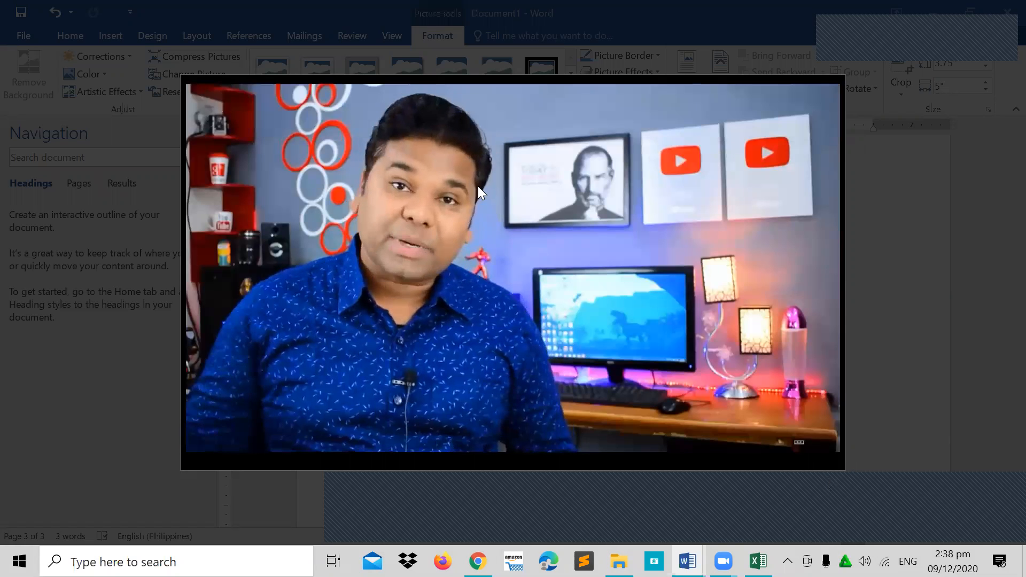
key("Escape")
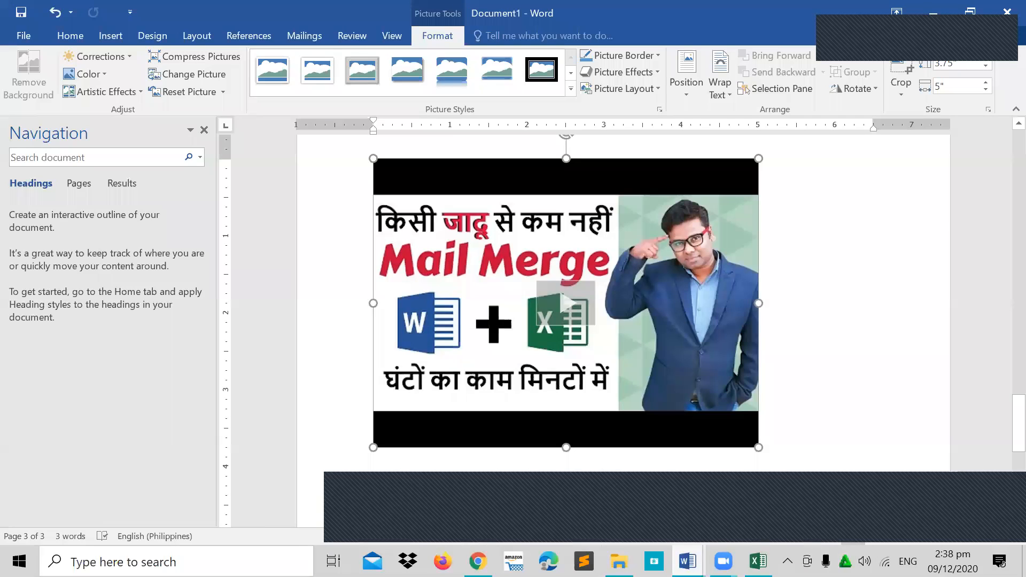
- Switch to the quick guide and go to its INSERTING HYPERLINKS IN A DOCUMENT section
mouse_move(688, 561)
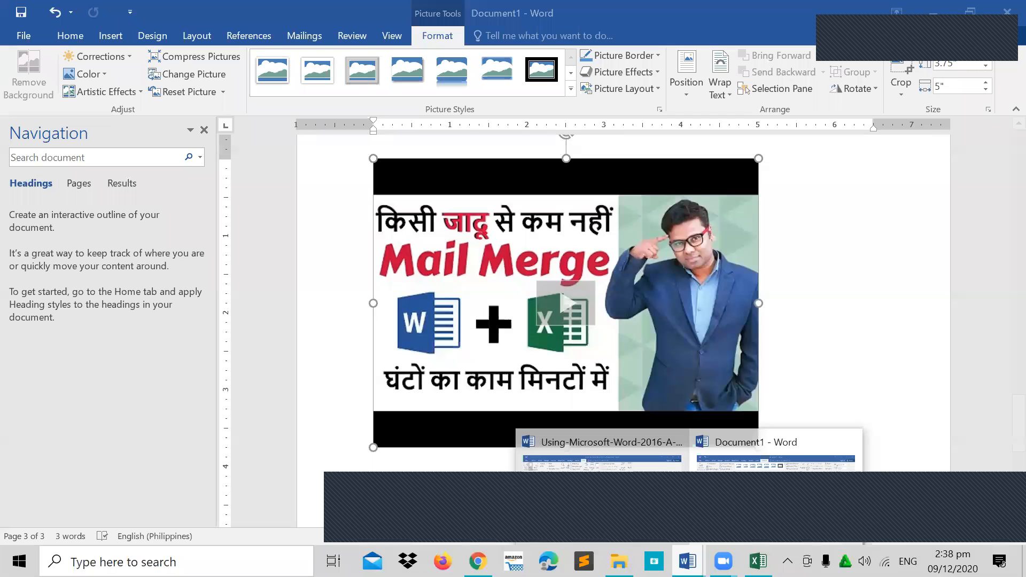
left_click(602, 442)
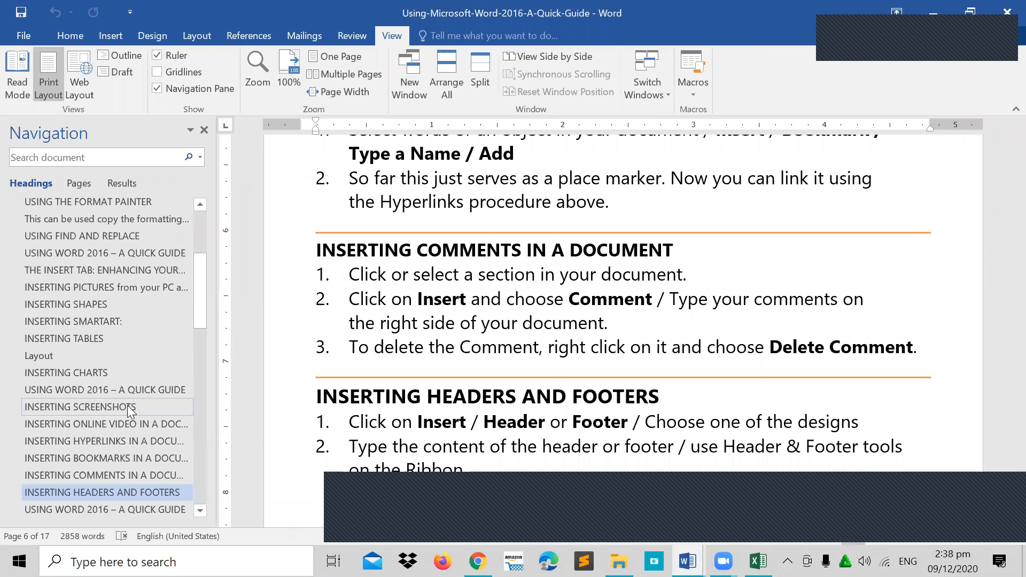
left_click(112, 439)
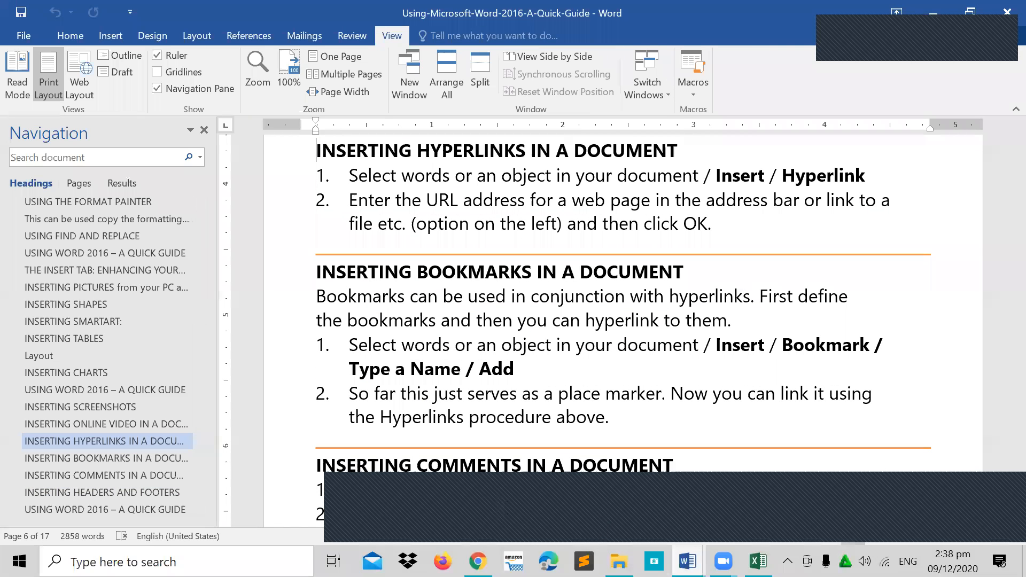
mouse_move(723, 561)
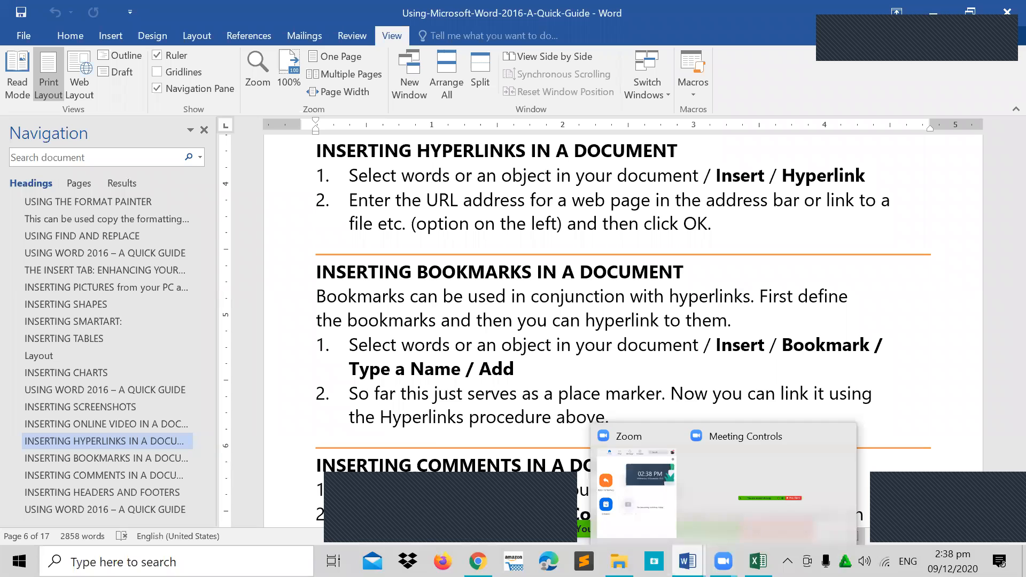
- Return to Document1 and deselect the video, placing the cursor beside it
mouse_move(688, 561)
left_click(752, 527)
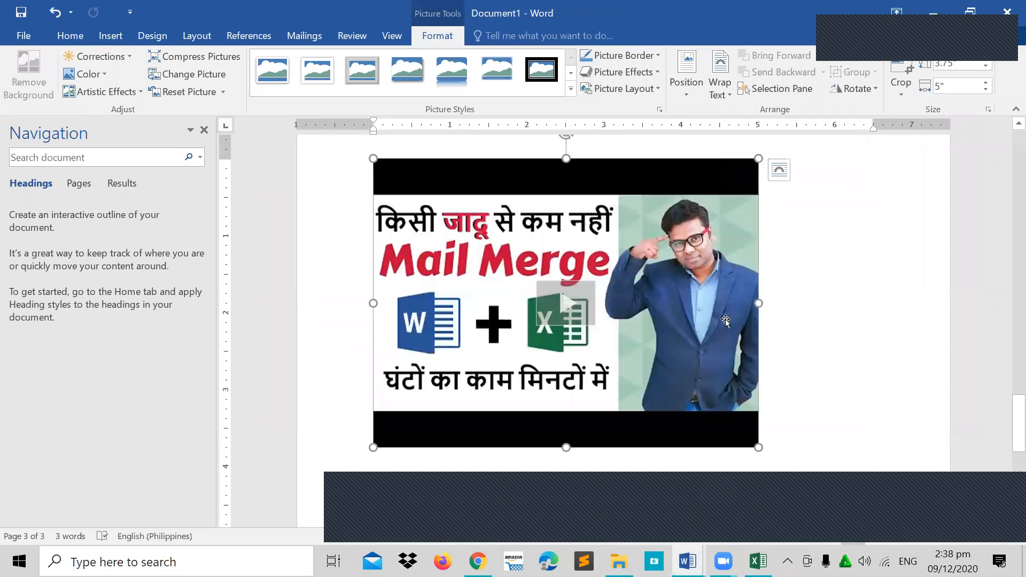
left_click(783, 450)
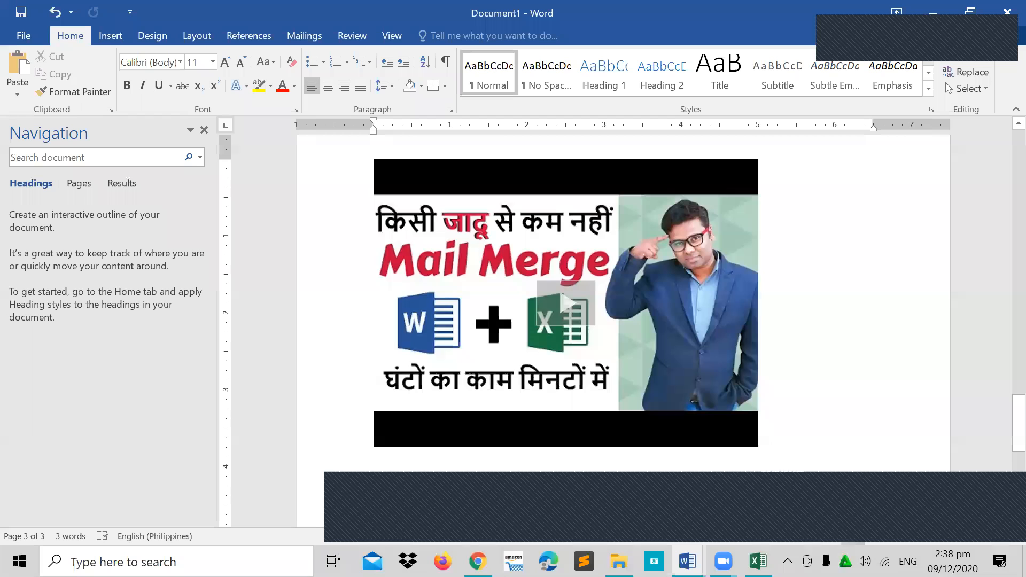
- Add a new line after the mail merge video in the document and open YouTube in a new Chrome tab
key("Return")
left_click(478, 562)
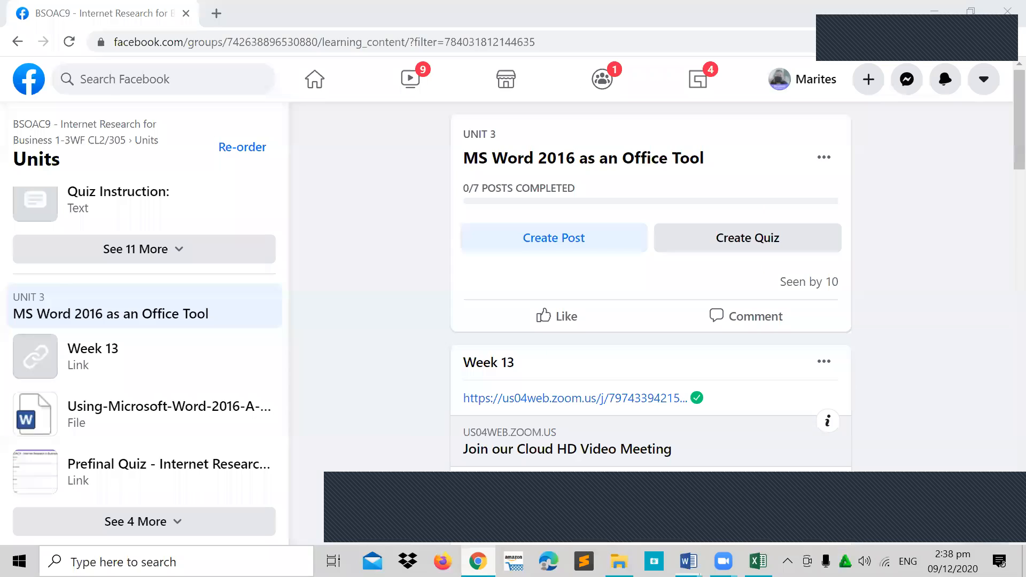
left_click(217, 15)
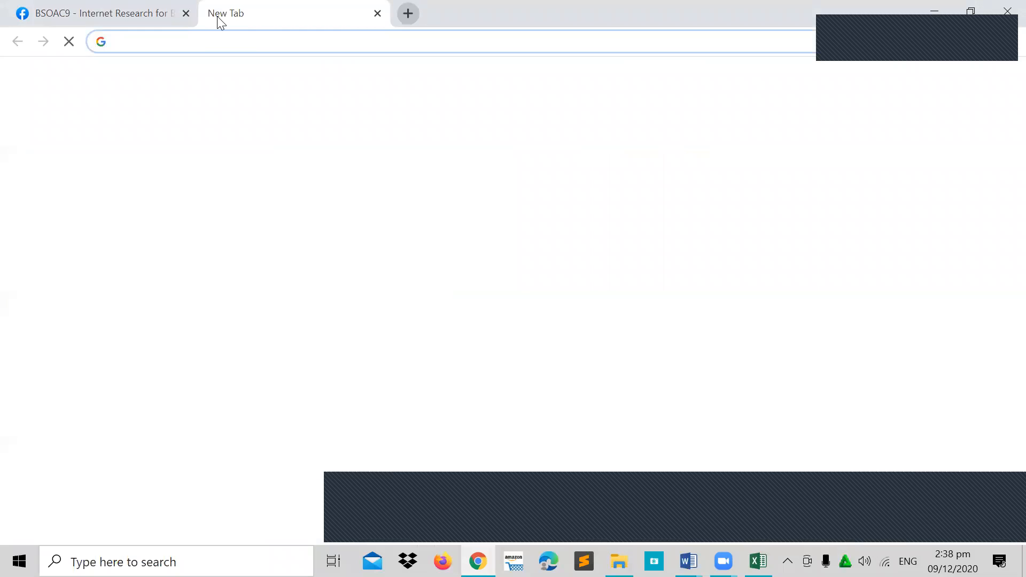
type("you")
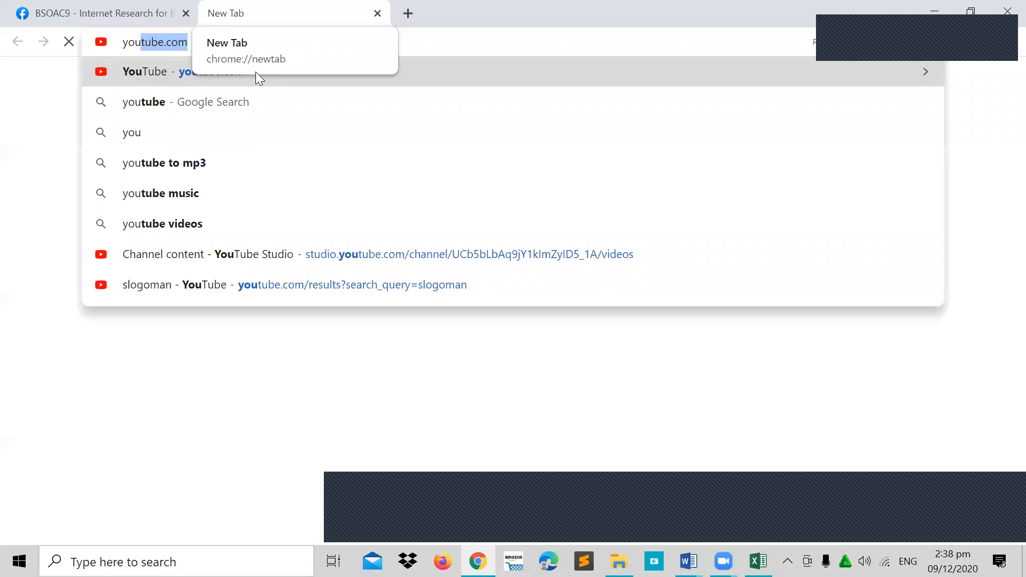
key("Return")
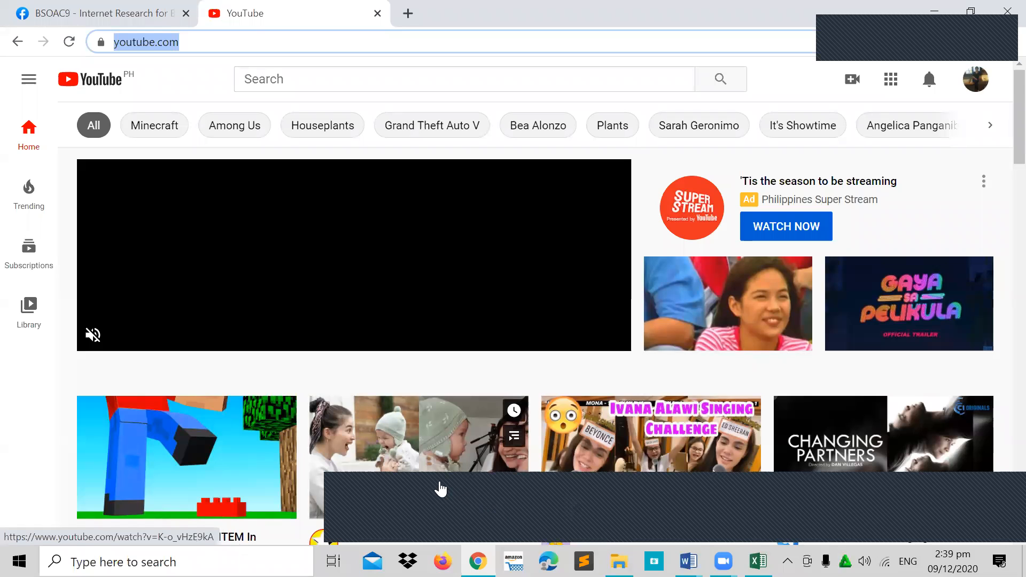
- Open the "IVANA ALAWI SINGING CHALLENGE WITH MONA" video, skip its ad and copy its web address
scroll(440, 489, "down", 2)
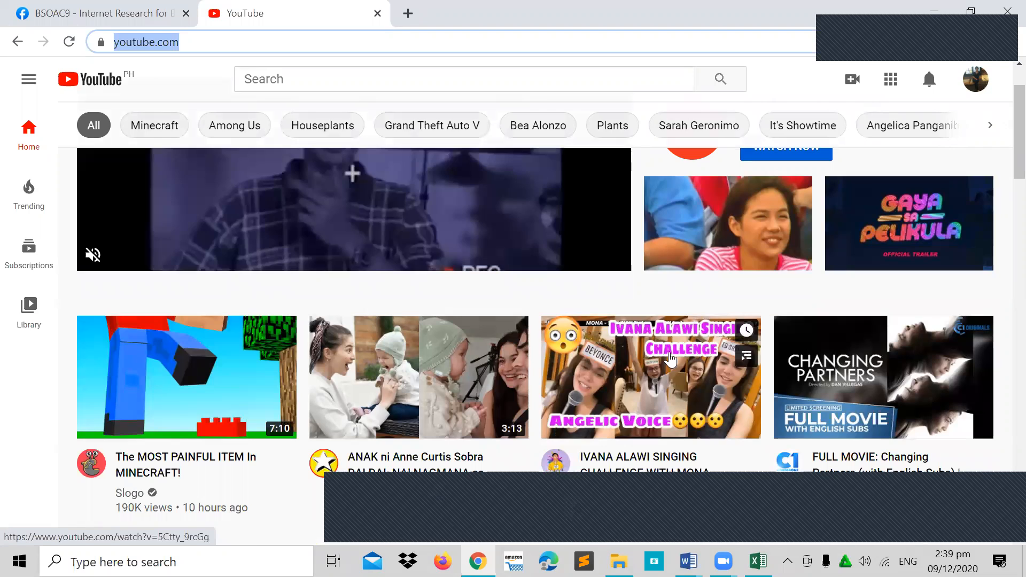
left_click(661, 387)
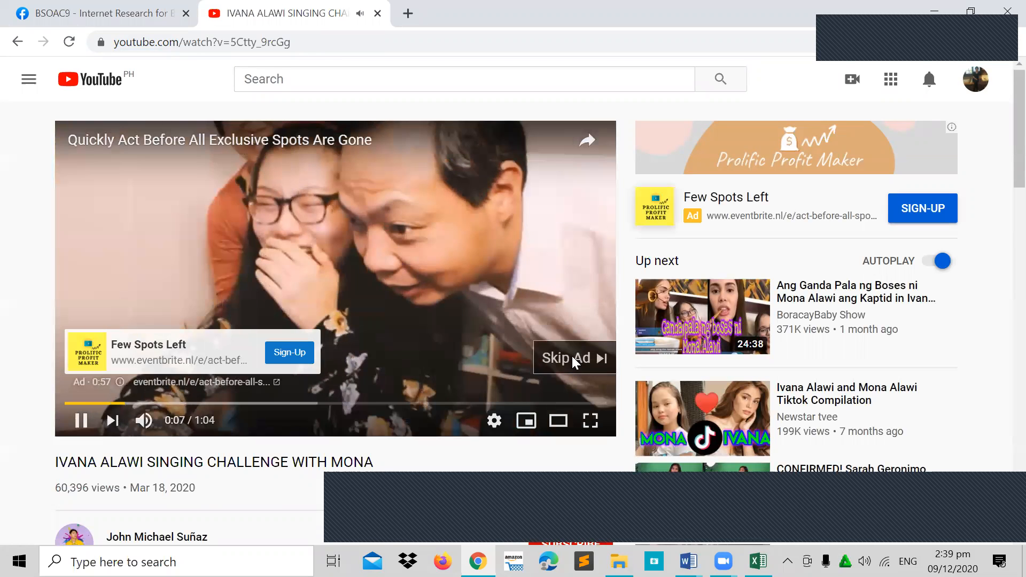
left_click(572, 356)
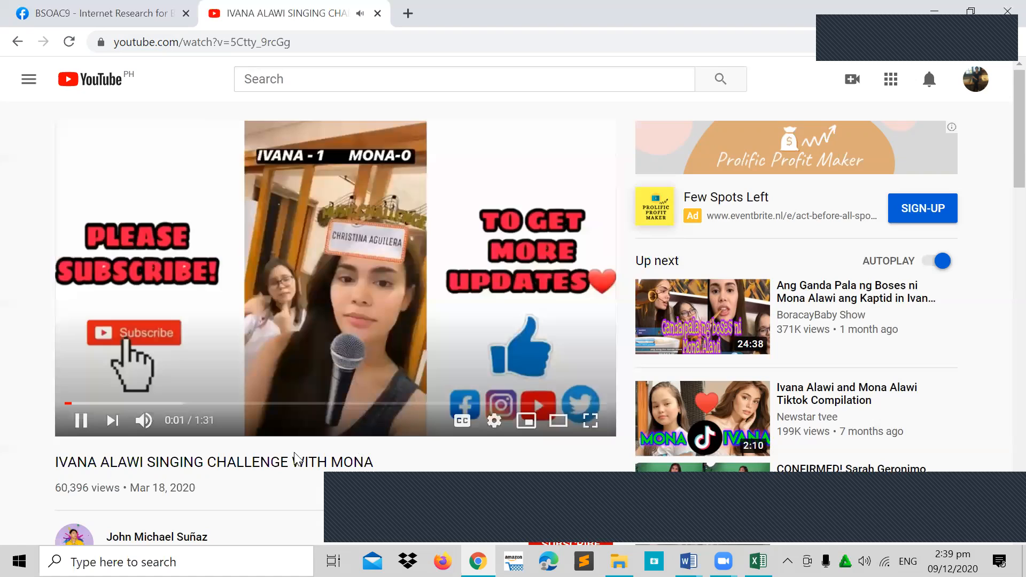
left_click(302, 42)
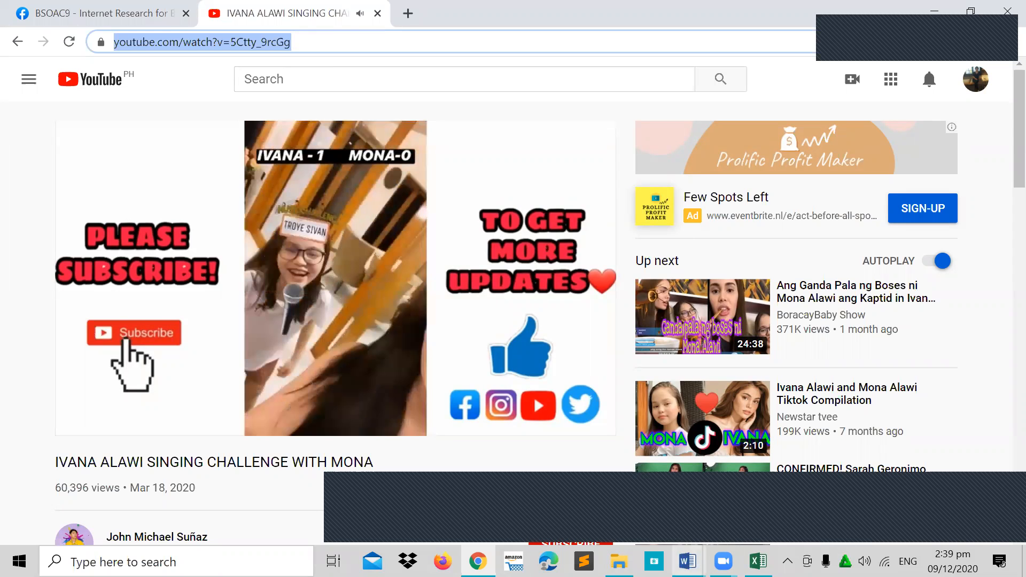
left_click(688, 561)
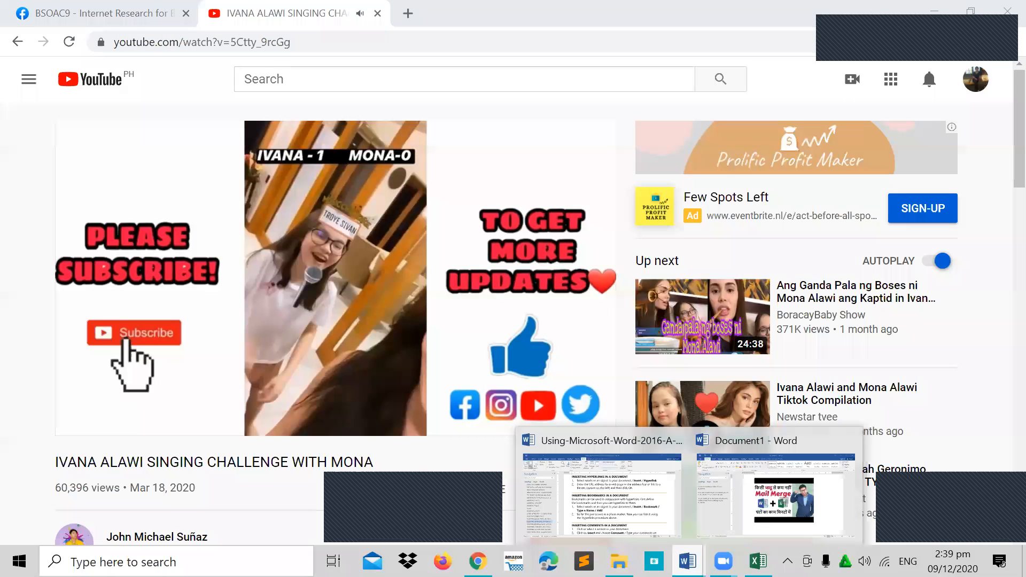
left_click(743, 485)
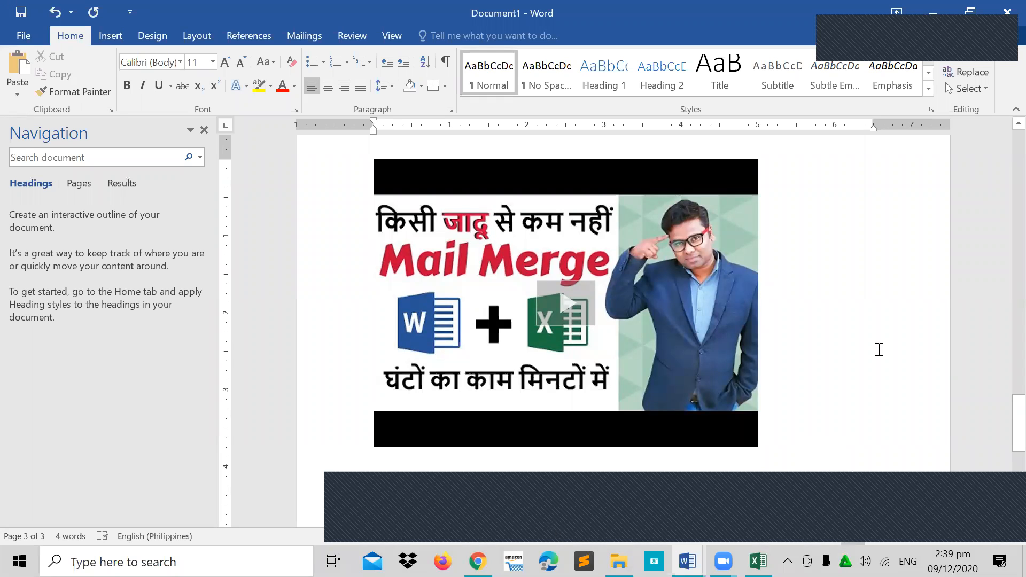
key("Return")
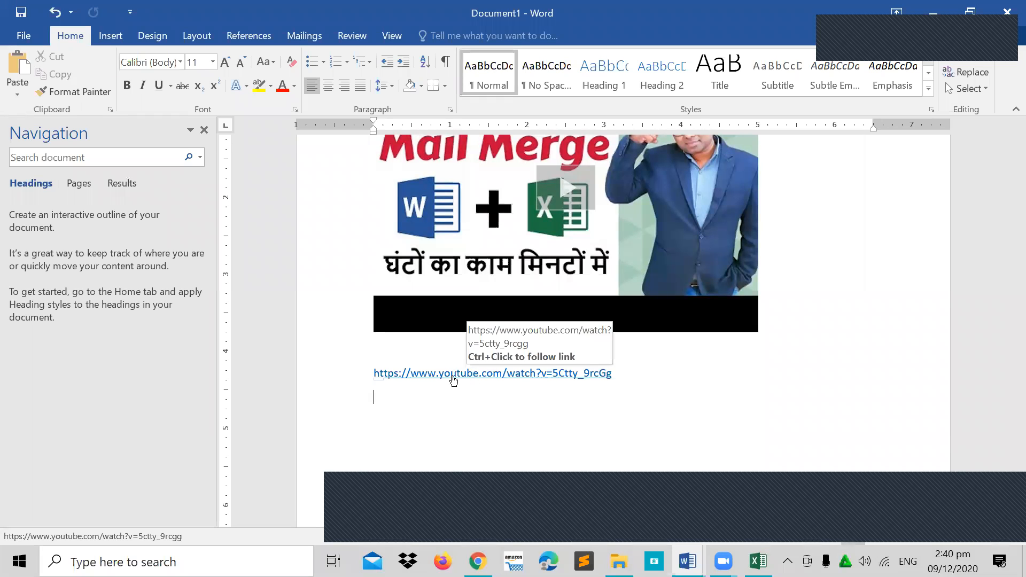
- Follow the YouTube hyperlink below the mail merge video to test it in the browser
left_click(451, 375, "ctrl")
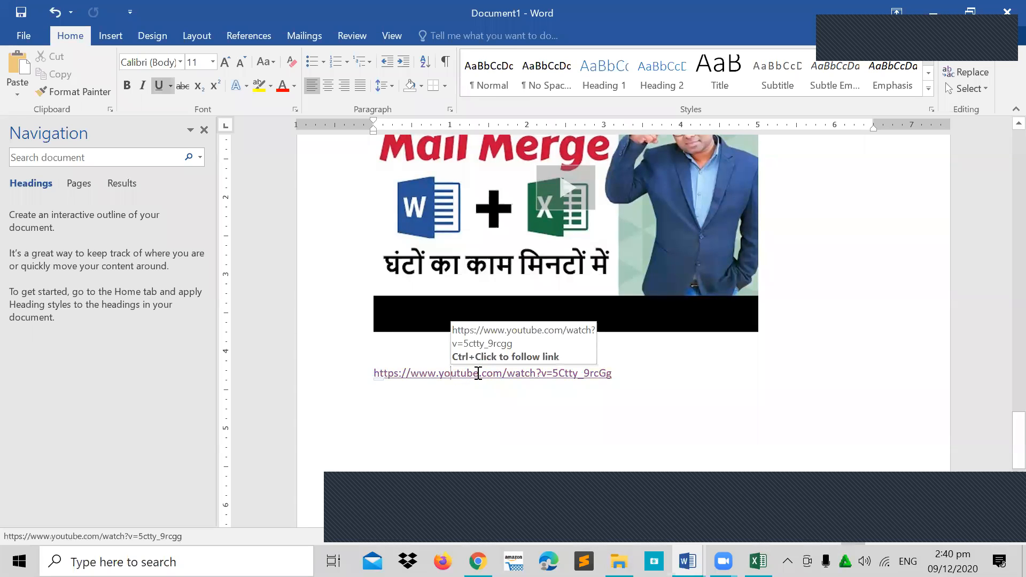
left_click(479, 373, "ctrl")
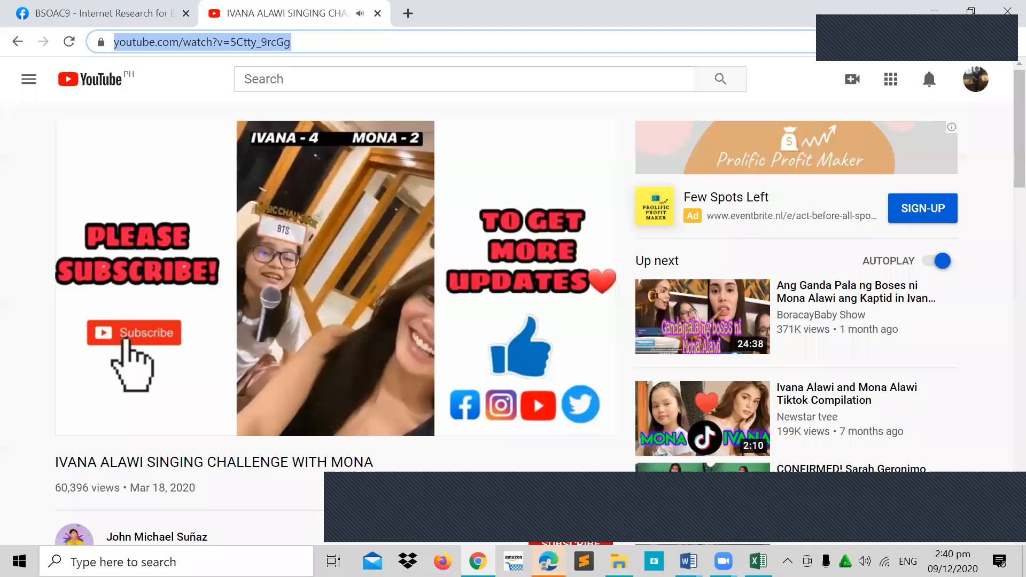
- Switch to the quick guide and go to its INSERTING COMMENTS IN A DOCUMENT section
mouse_move(688, 561)
left_click(577, 516)
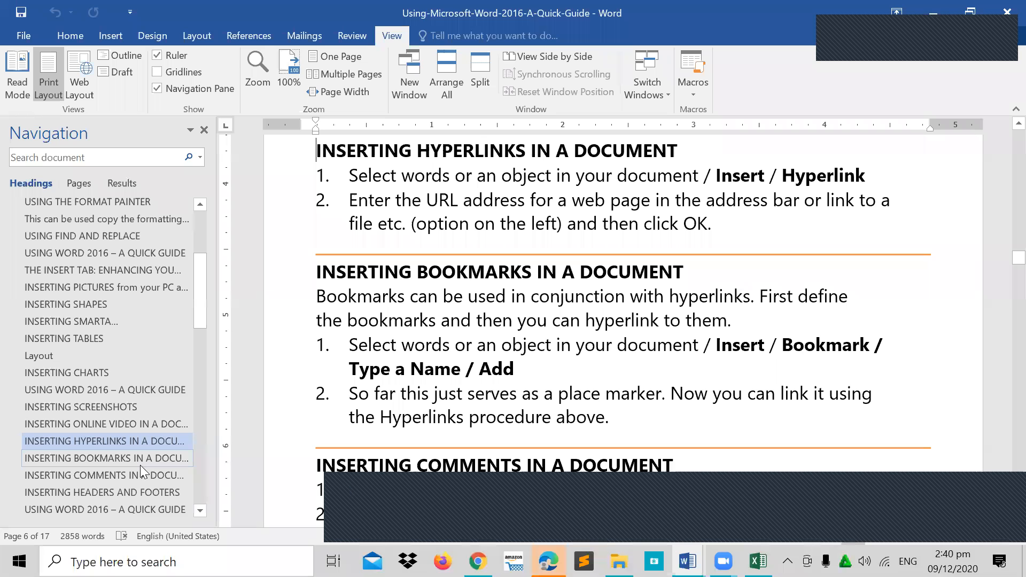
left_click(143, 472)
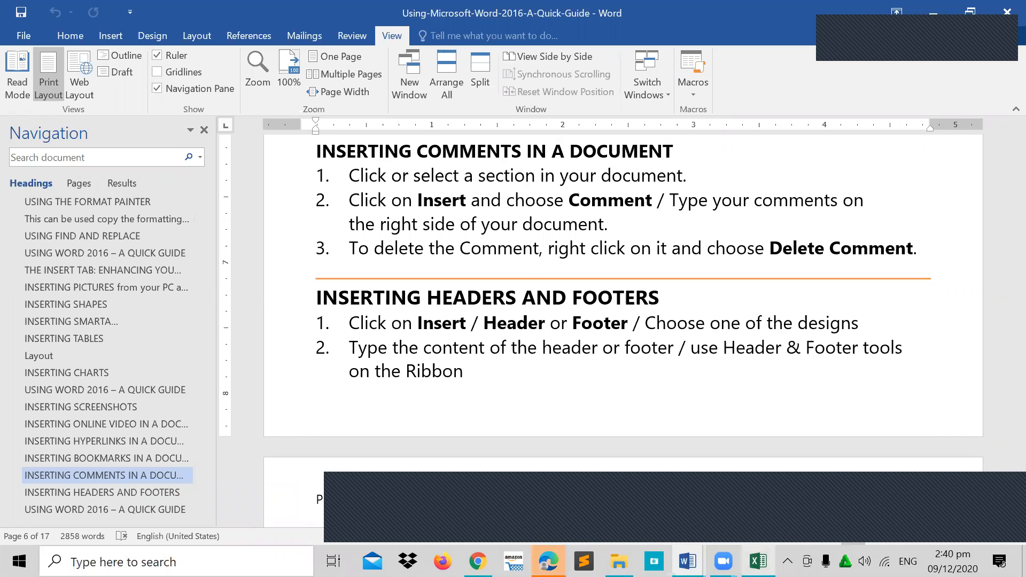
- Return to Document1 and place the cursor beside the mail merge video
mouse_move(688, 561)
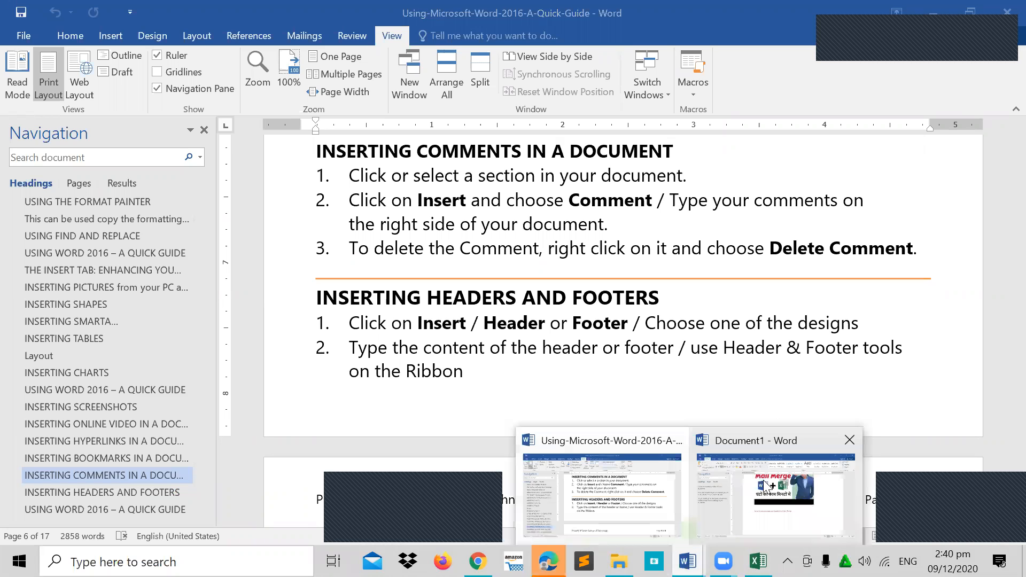
left_click(783, 523)
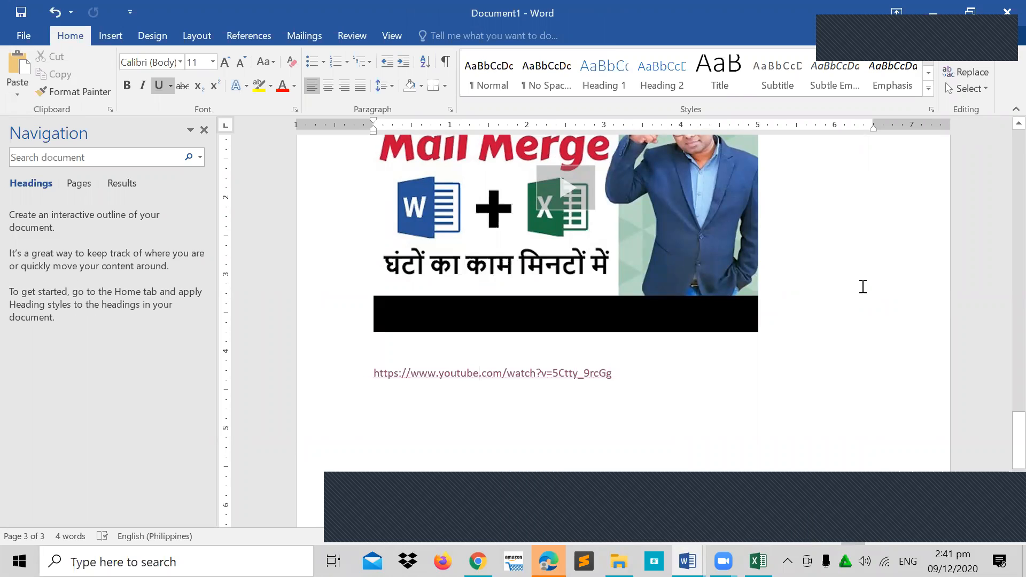
left_click(781, 371)
scroll(795, 391, "up", 3)
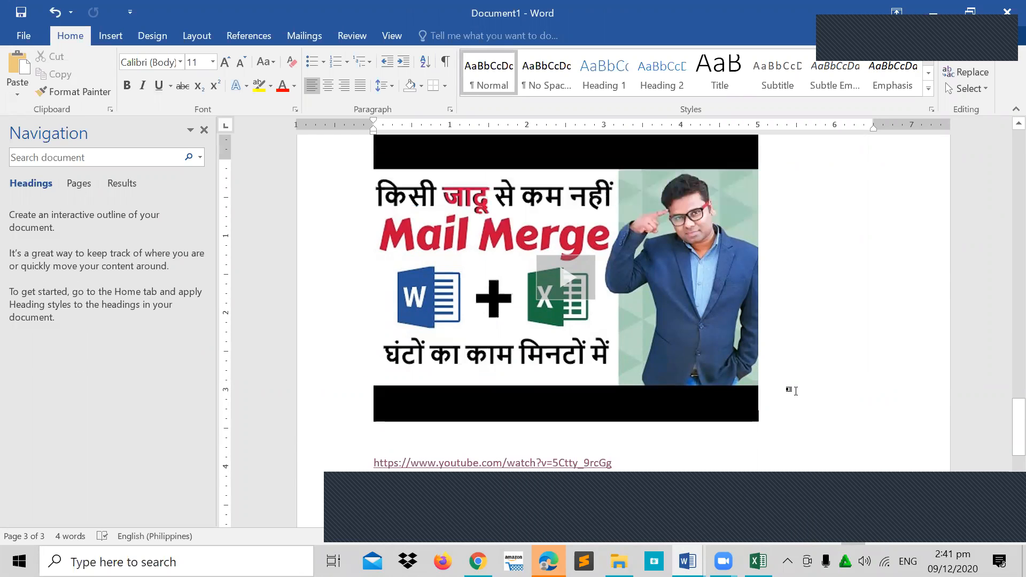
scroll(794, 391, "up", 5)
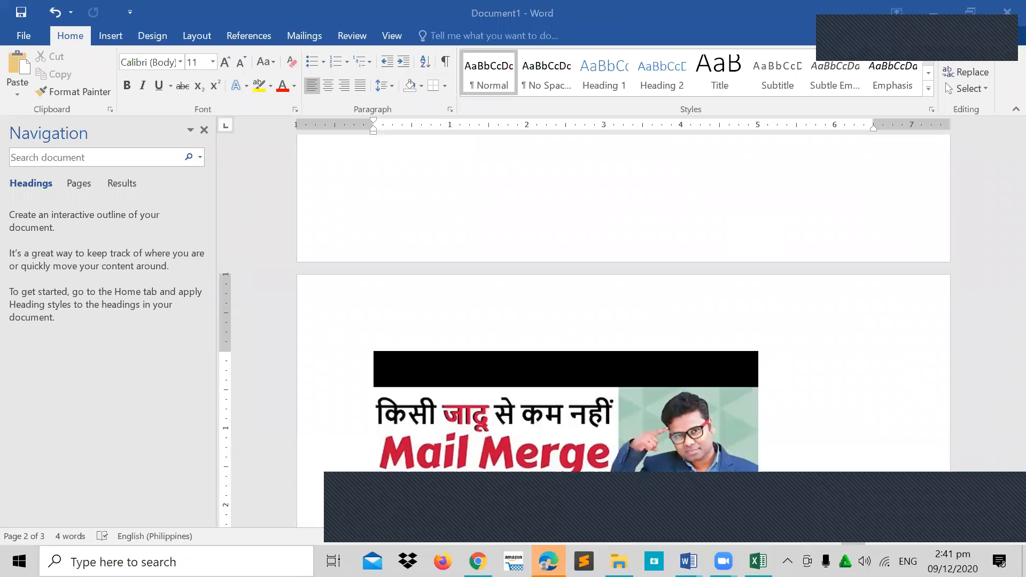
- Switch to Microsoft Edge and close both tabs playing the linked video
mouse_move(547, 561)
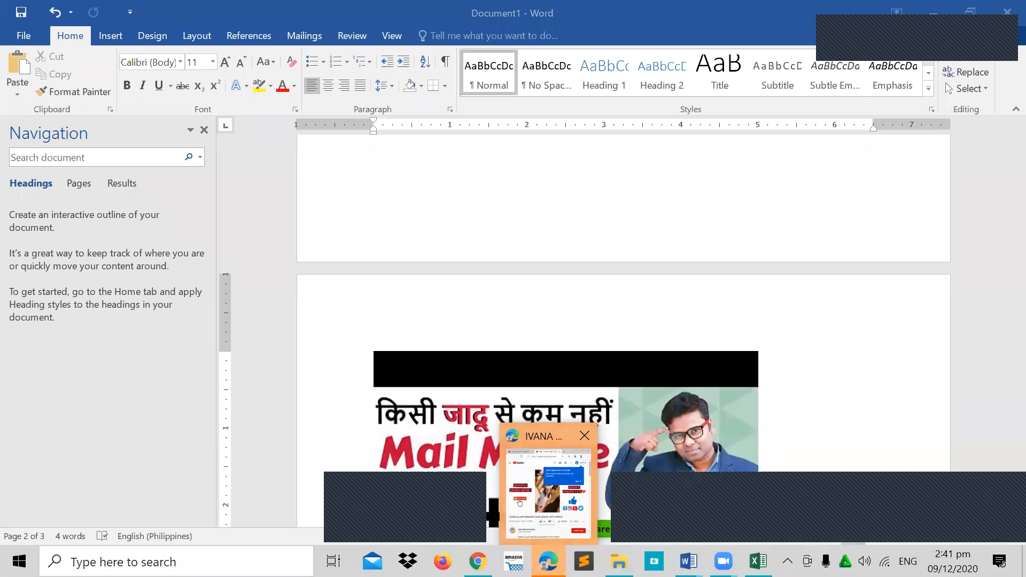
left_click(547, 492)
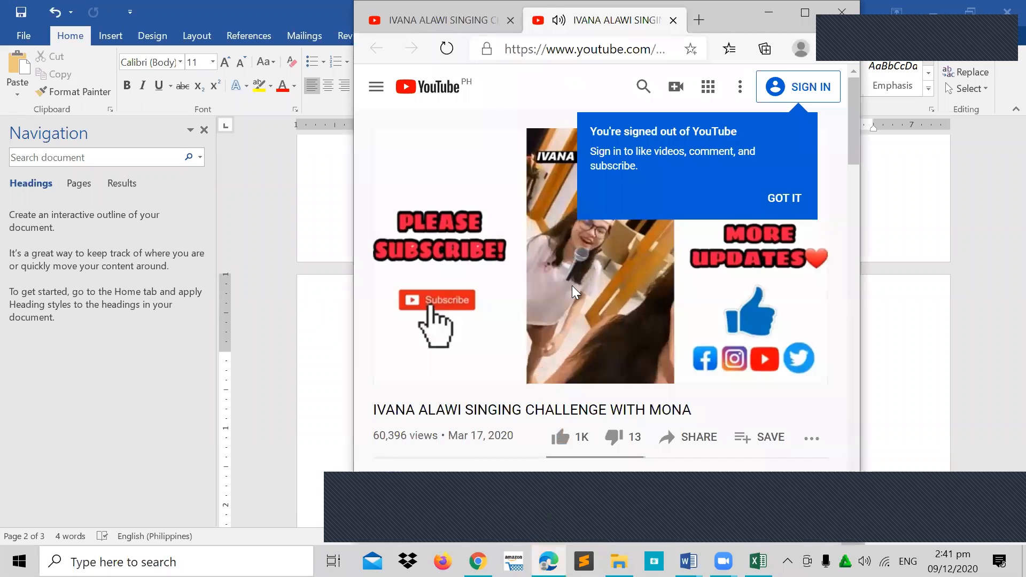
left_click(673, 20)
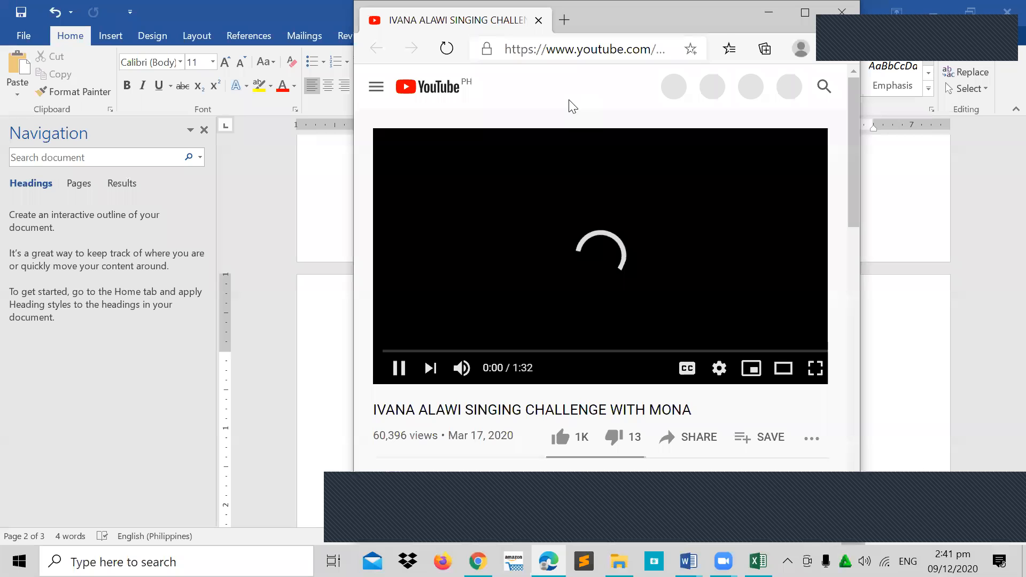
left_click(539, 21)
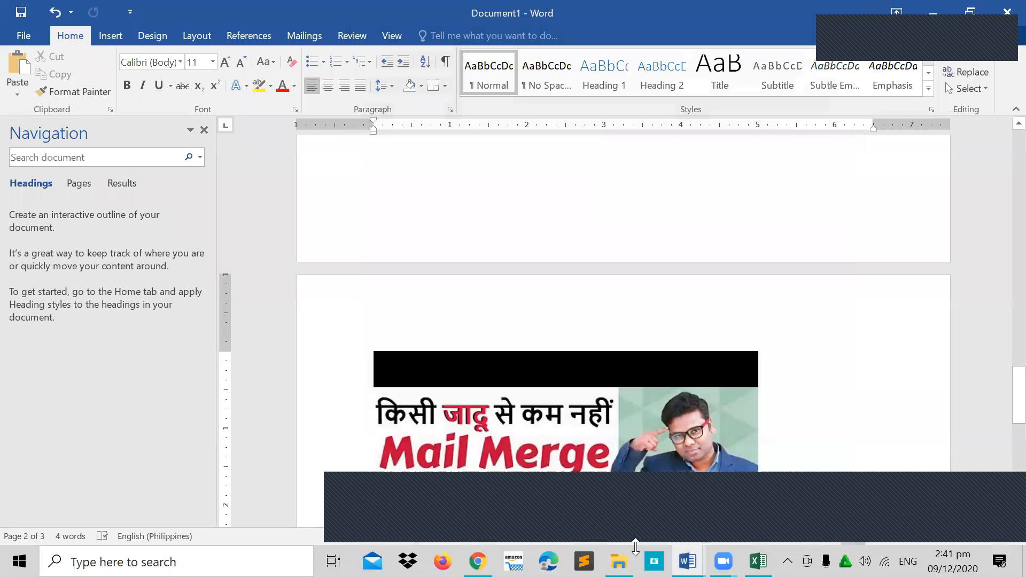
- Close the YouTube tab in Chrome and return to the hyperlink in Document1
left_click(478, 562)
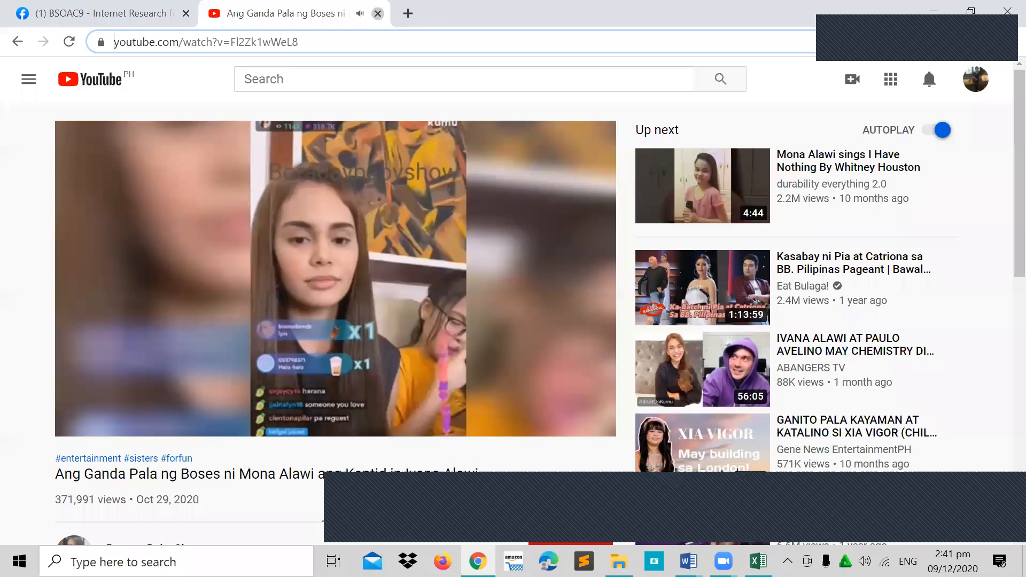
key("ctrl+w")
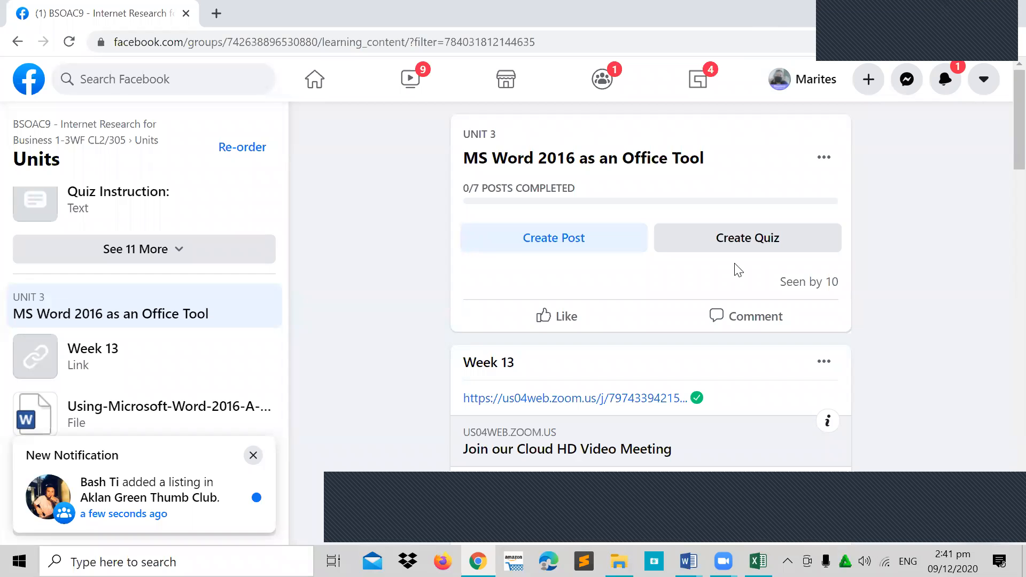
key("alt+Tab")
scroll(417, 454, "down", 3)
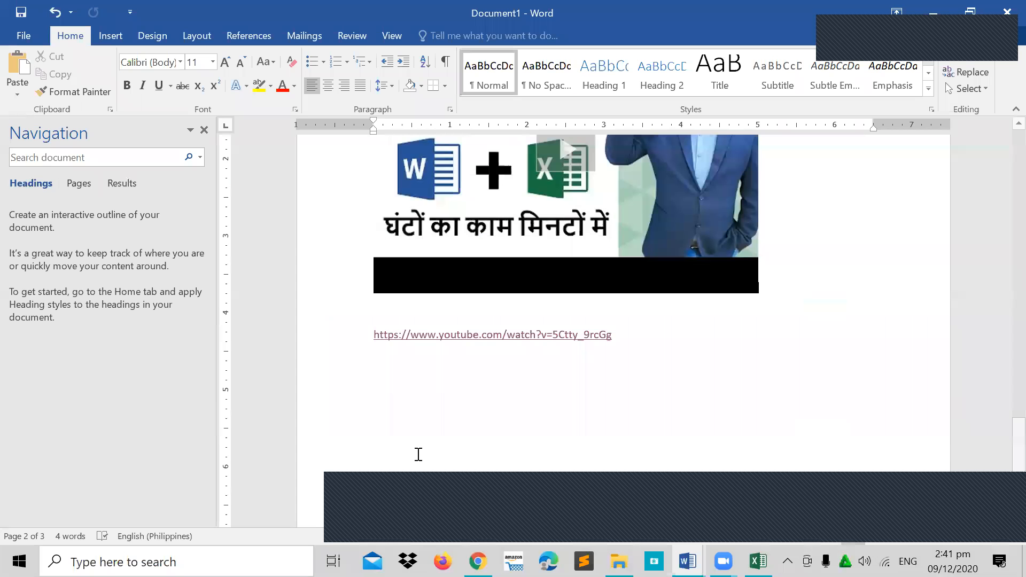
mouse_move(688, 562)
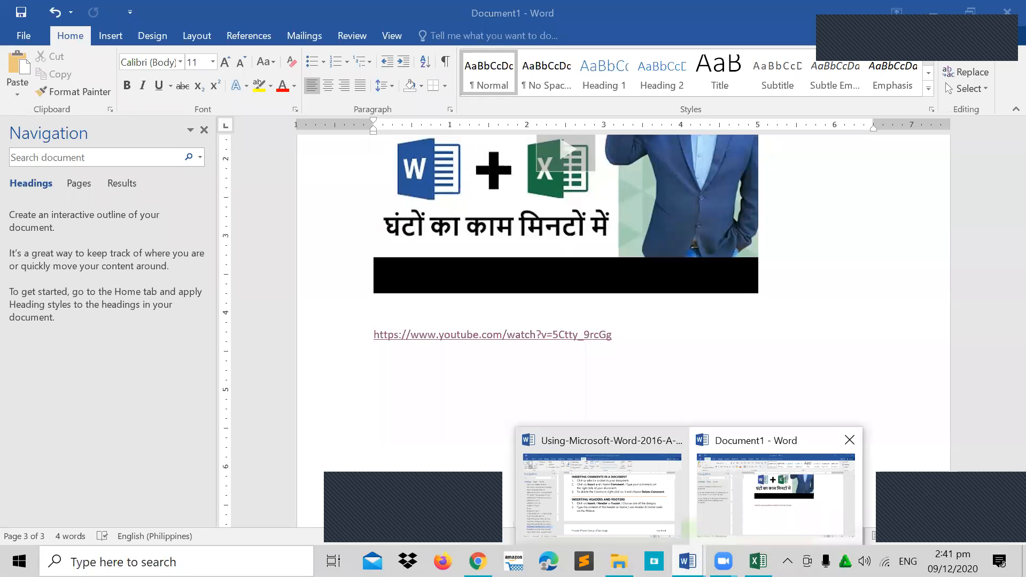
mouse_move(722, 561)
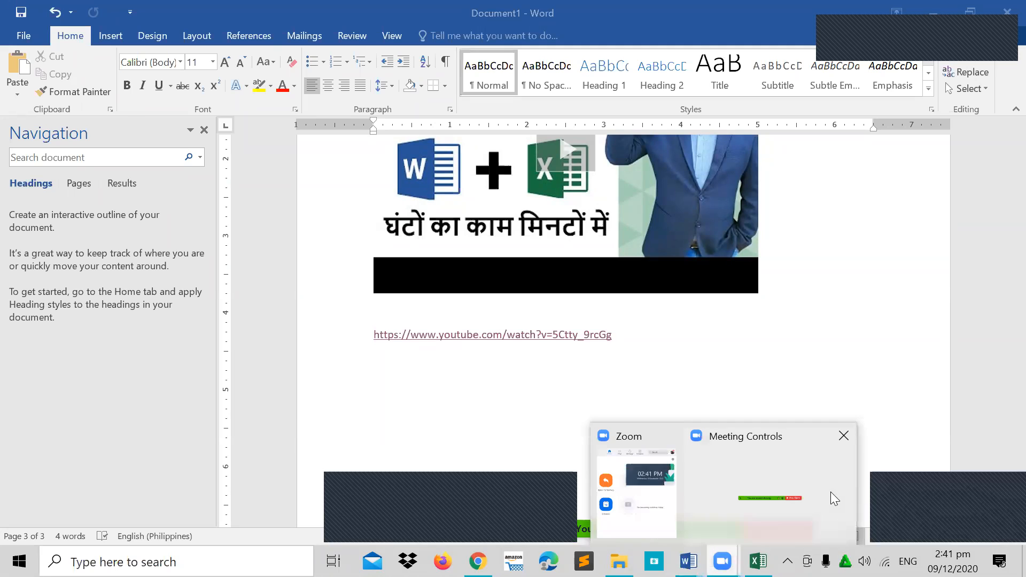
mouse_move(831, 494)
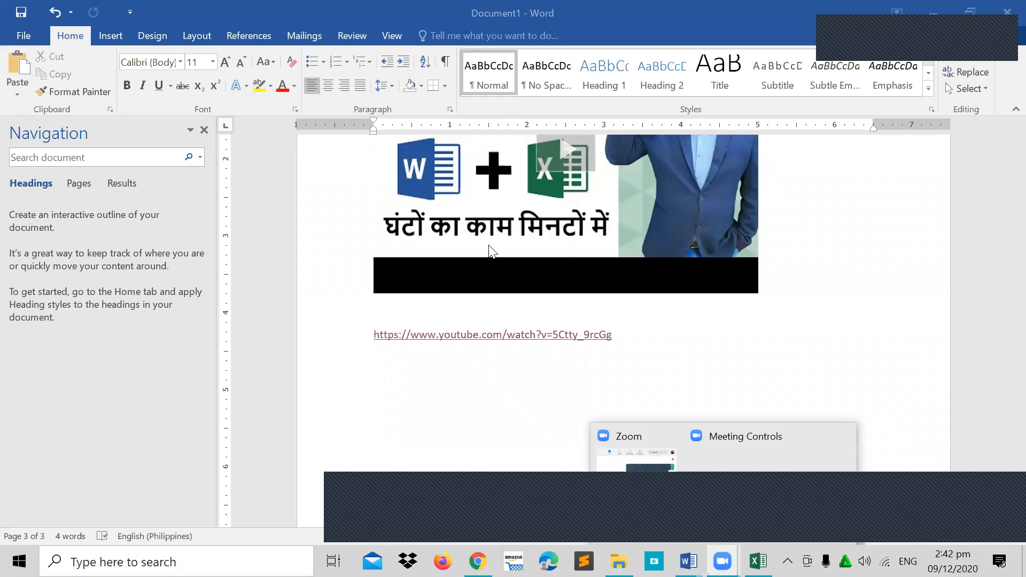
mouse_move(844, 445)
left_click(976, 509)
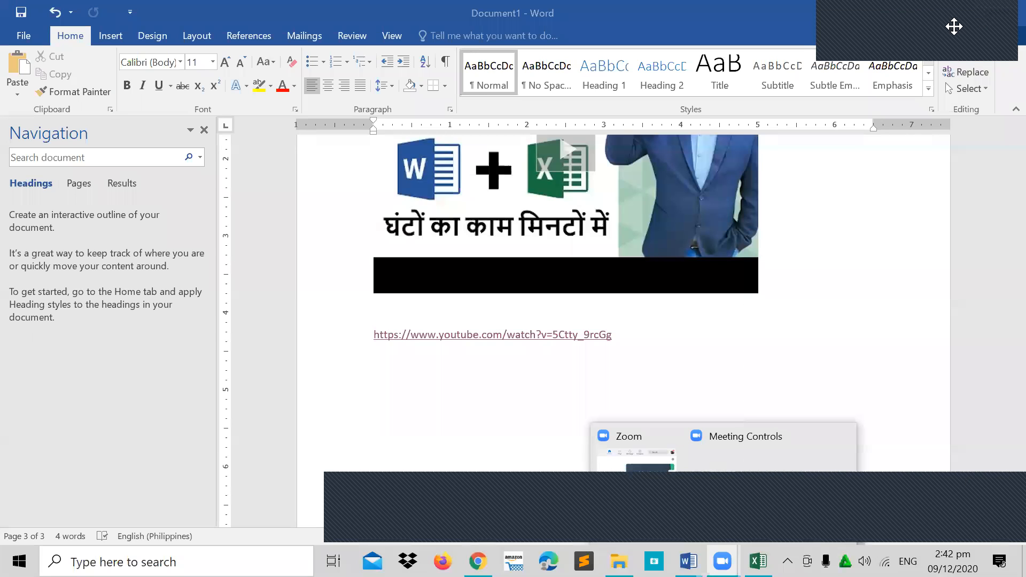
left_click_drag(953, 26, 932, 146)
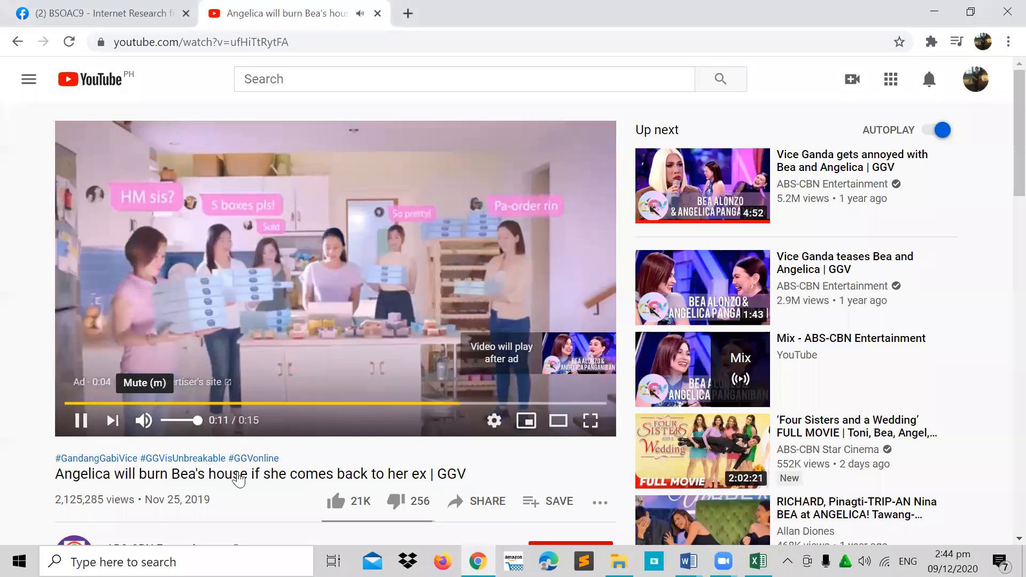
- Mute the YouTube video "Angelica will burn Bea's house if she comes back to her ex | GGV" and copy its web address
key("m")
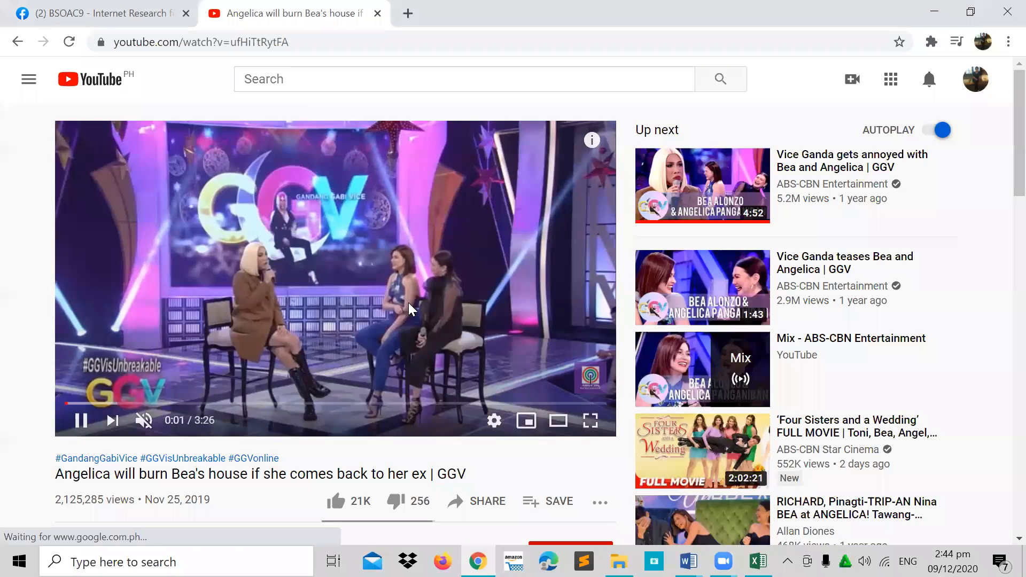
left_click(294, 41)
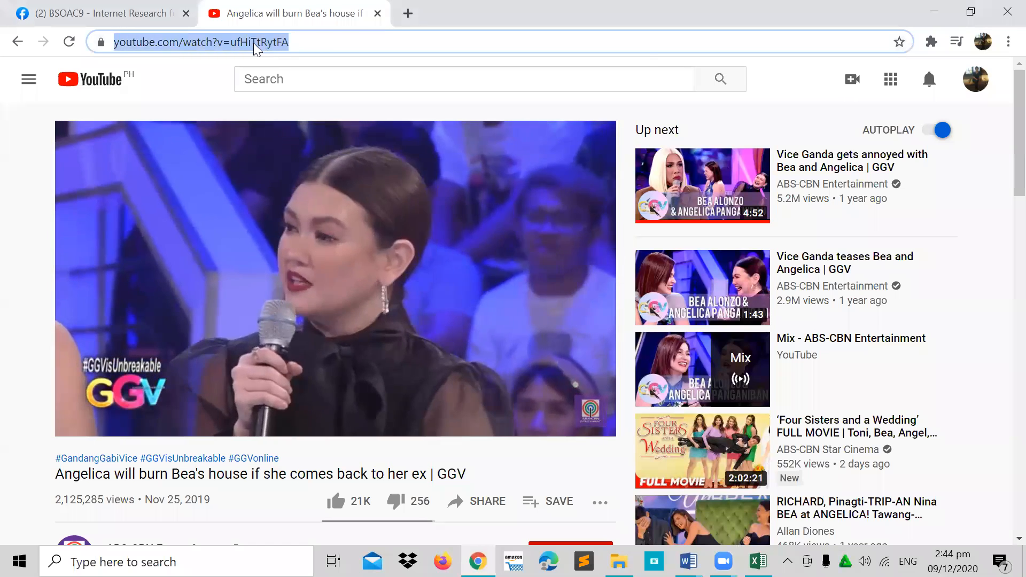
right_click(253, 43)
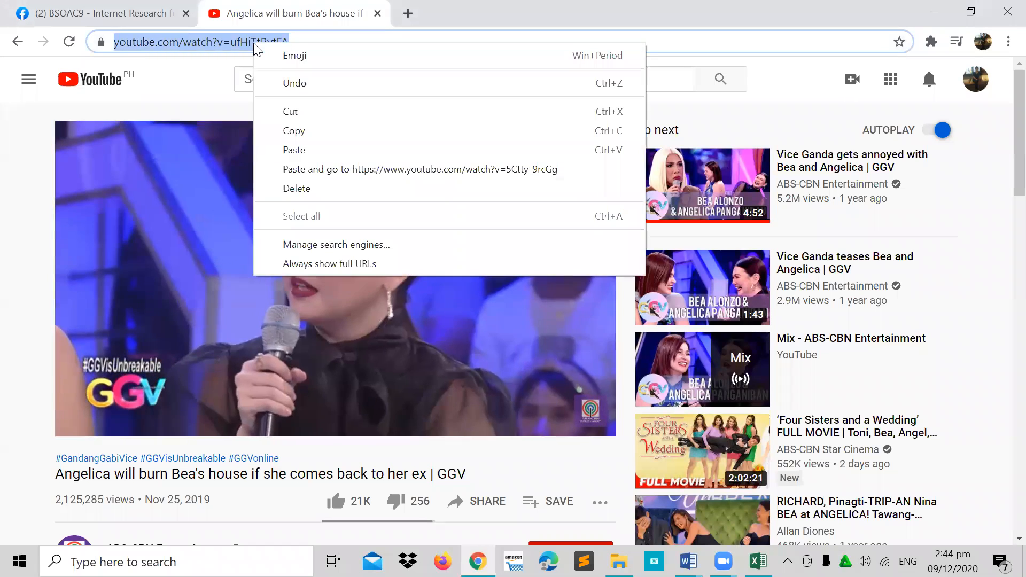
left_click(293, 132)
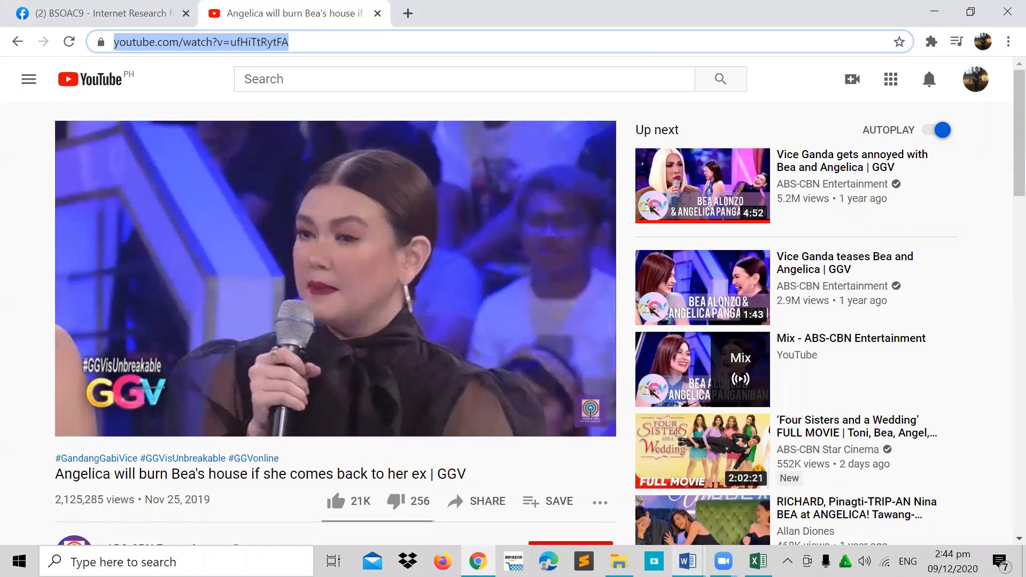
- Return to Document1 and add the copied YouTube address as a hyperlink on the line below the existing video link
mouse_move(687, 561)
left_click(737, 513)
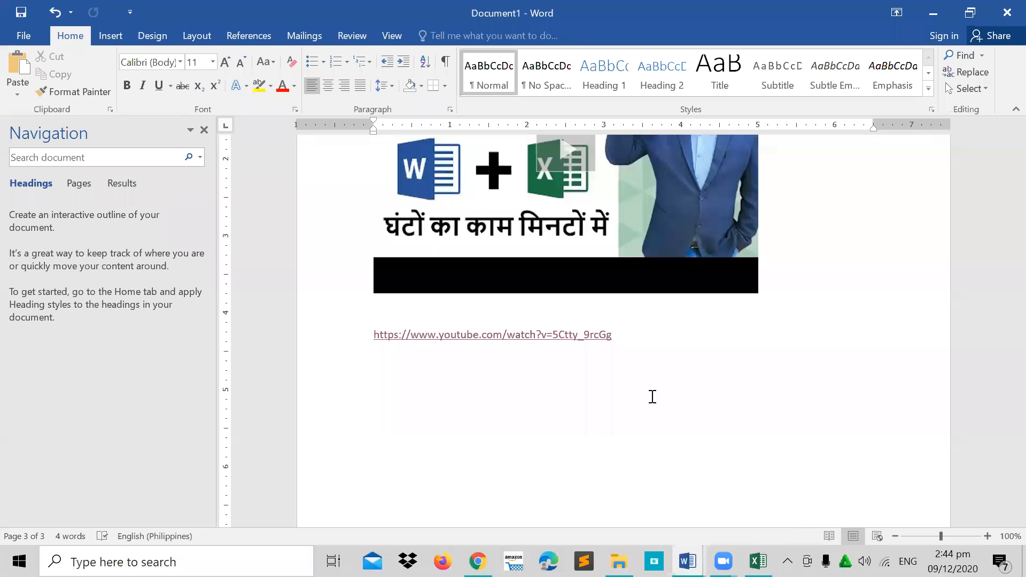
left_click(651, 359)
key("ctrl+v")
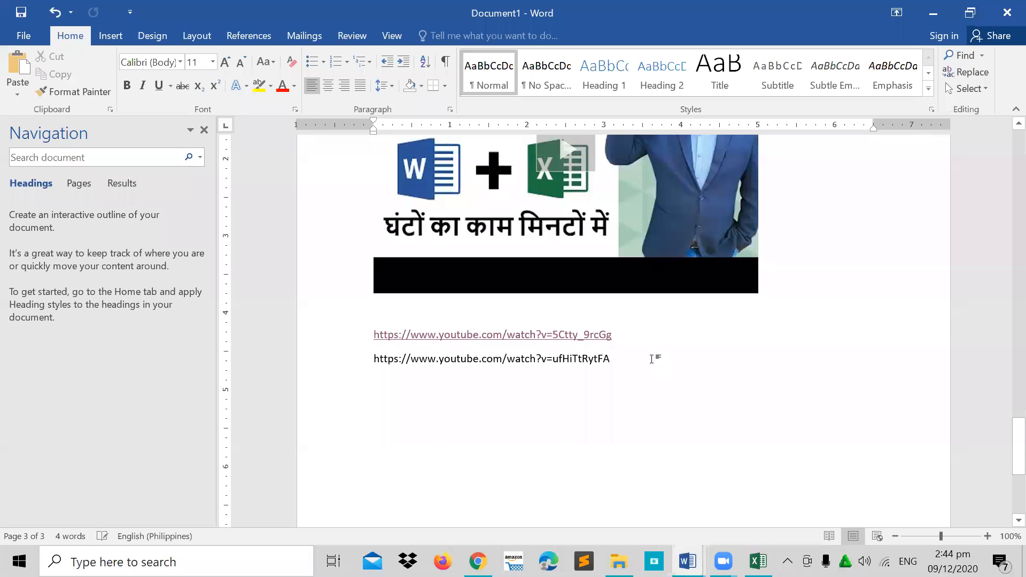
key("Return")
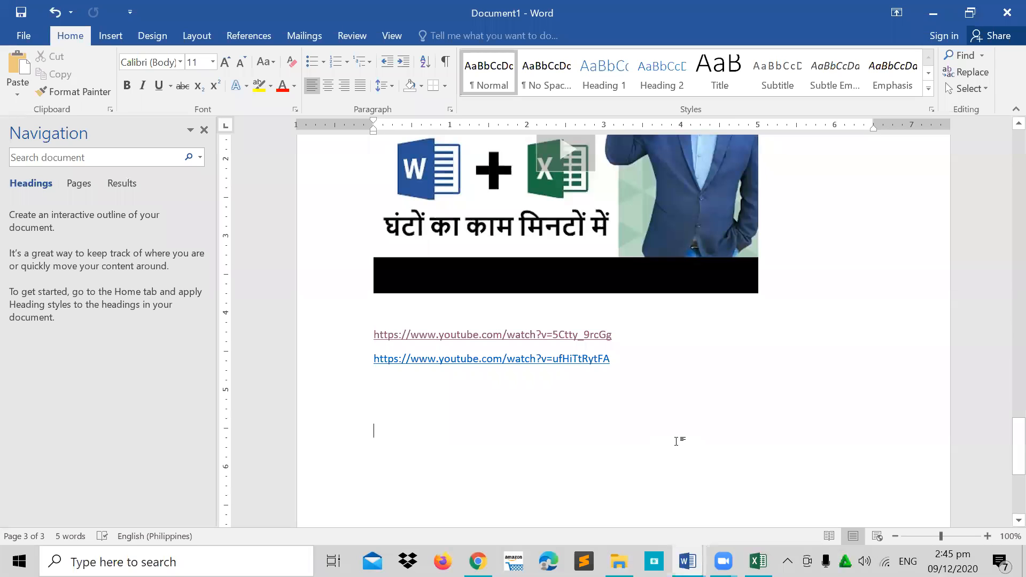
- Place the cursor on the empty line between the table and the chart on page 1
scroll(676, 443, "up", 5)
scroll(675, 443, "up", 6)
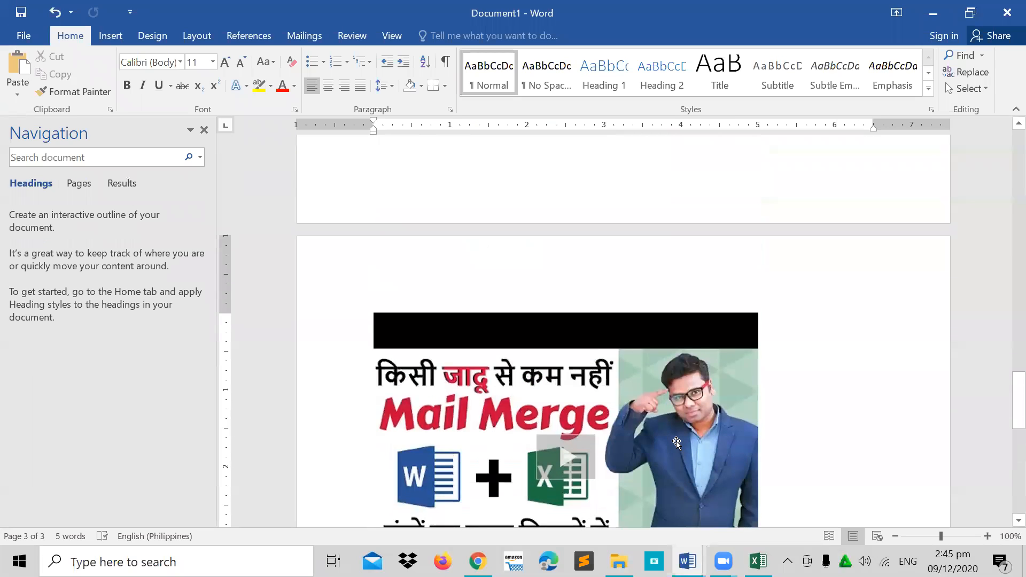
scroll(676, 441, "up", 6)
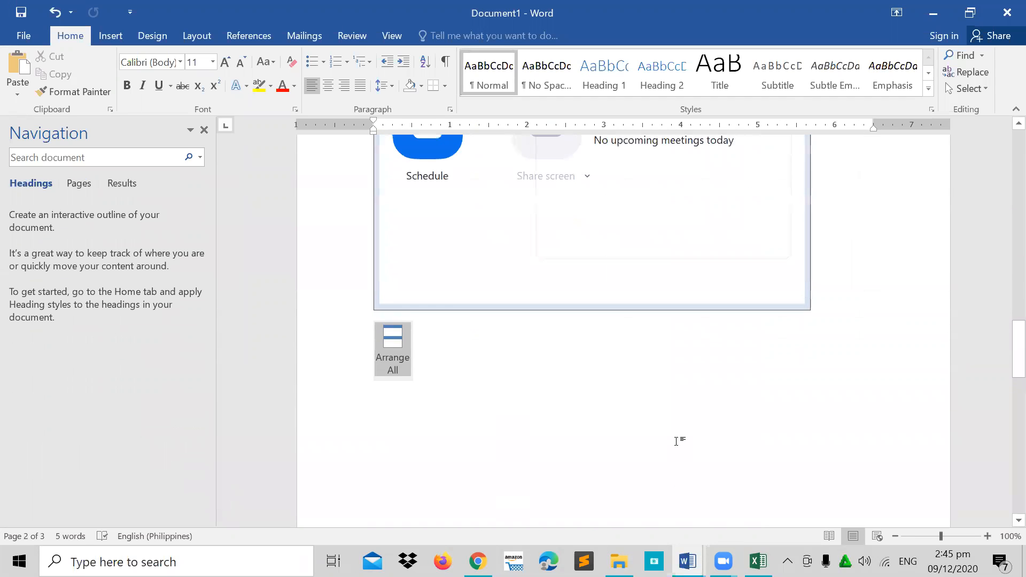
scroll(676, 443, "up", 8)
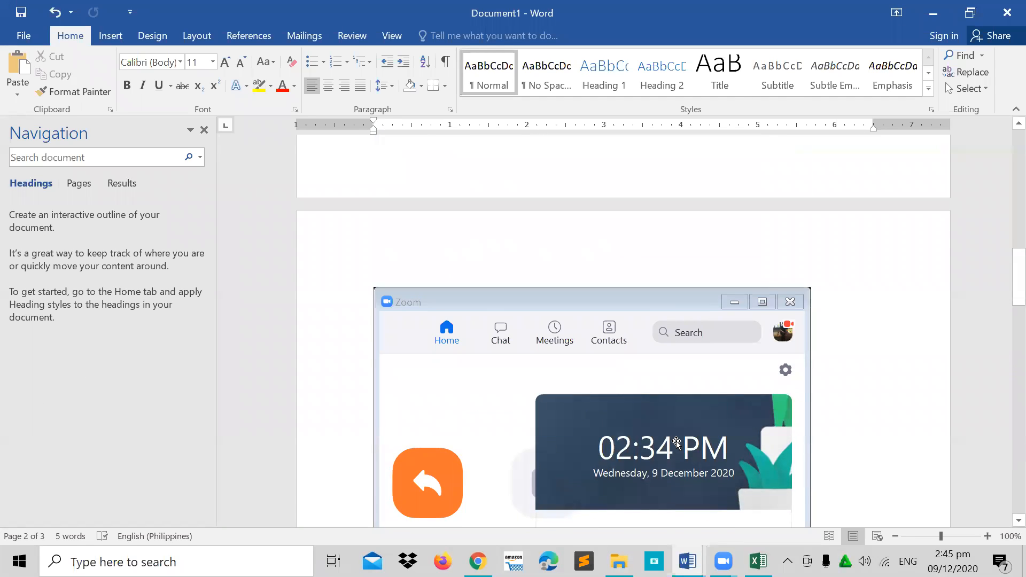
scroll(676, 441, "up", 6)
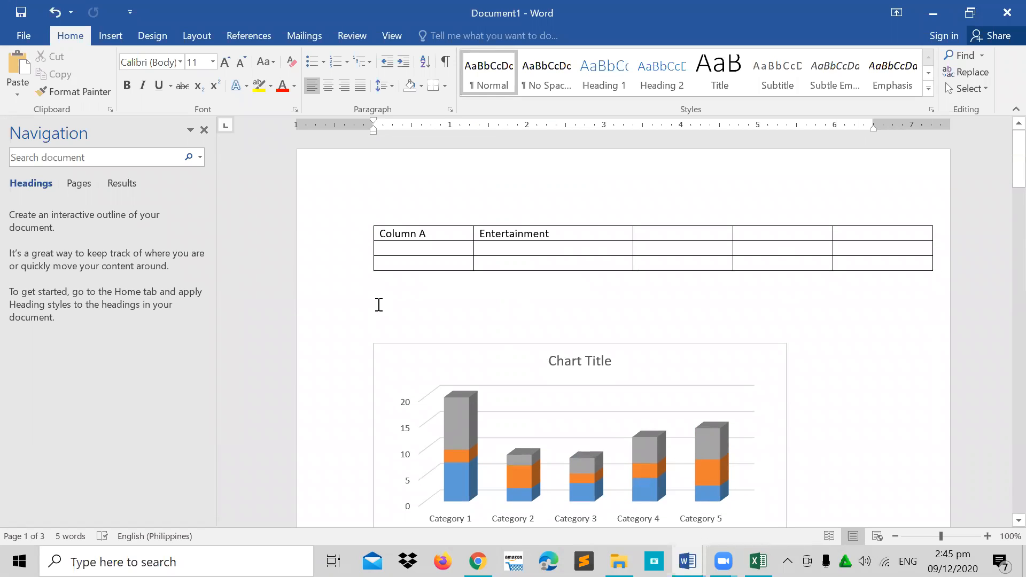
left_click(379, 304)
left_click(424, 198)
left_click(396, 309)
type("comment")
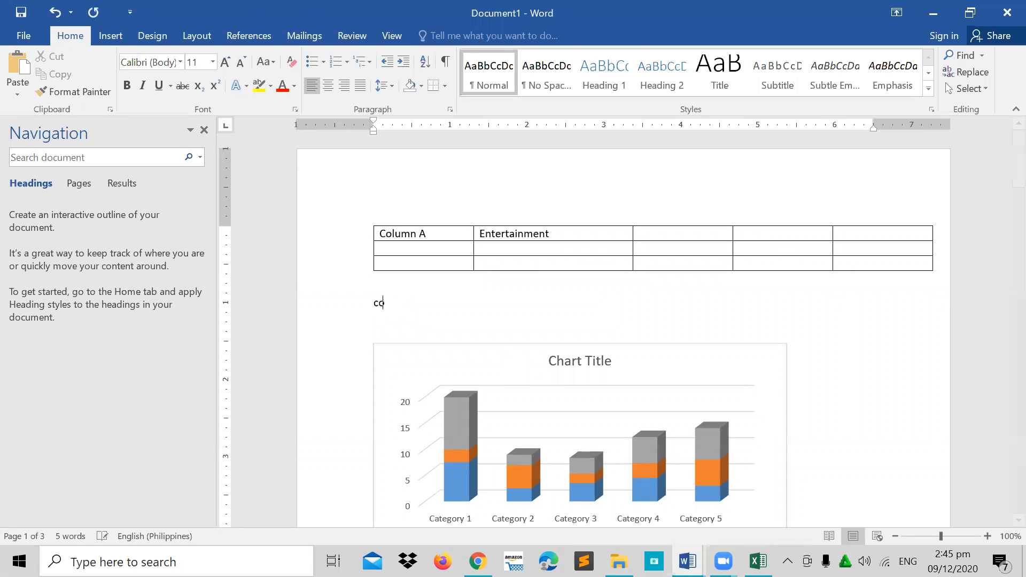
key("BackSpace")
key("BackSpace")
key("BackSpace")
key("BackSpace")
key("BackSpace")
key("BackSpace")
key("BackSpace")
- Enter "Introduction" as its own line between the table and the chart
type("introc")
key("BackSpace")
type("dc")
key("BackSpace")
type("uction")
key("Return")
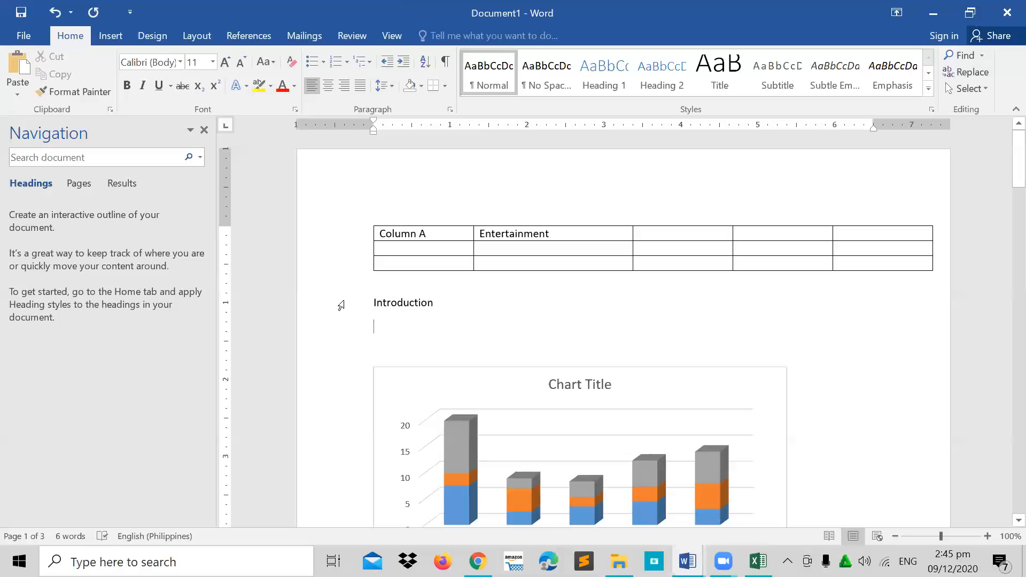
- Attach a new comment to the "Introduction" line and close the Navigation pane
left_click(341, 305)
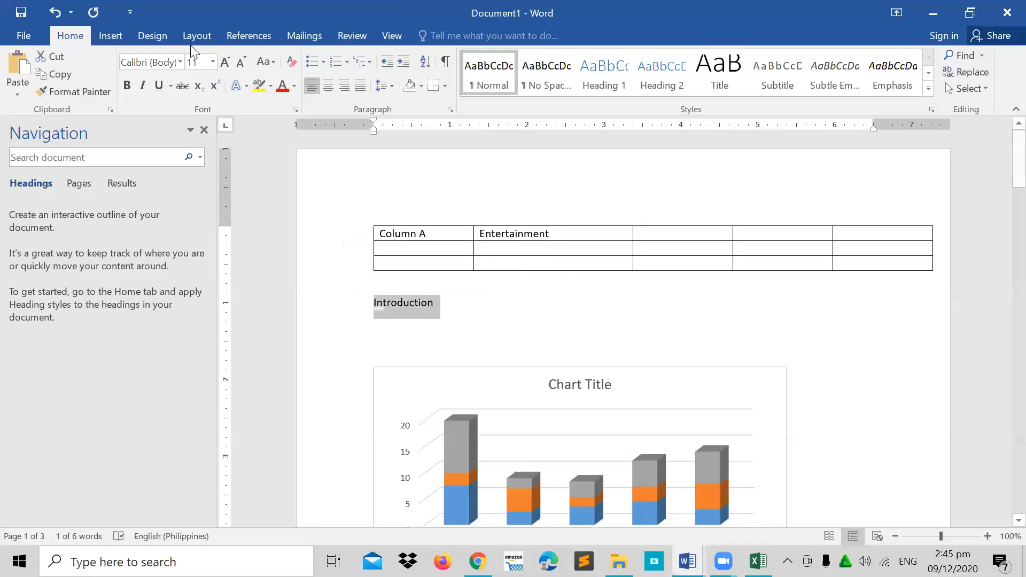
left_click(111, 37)
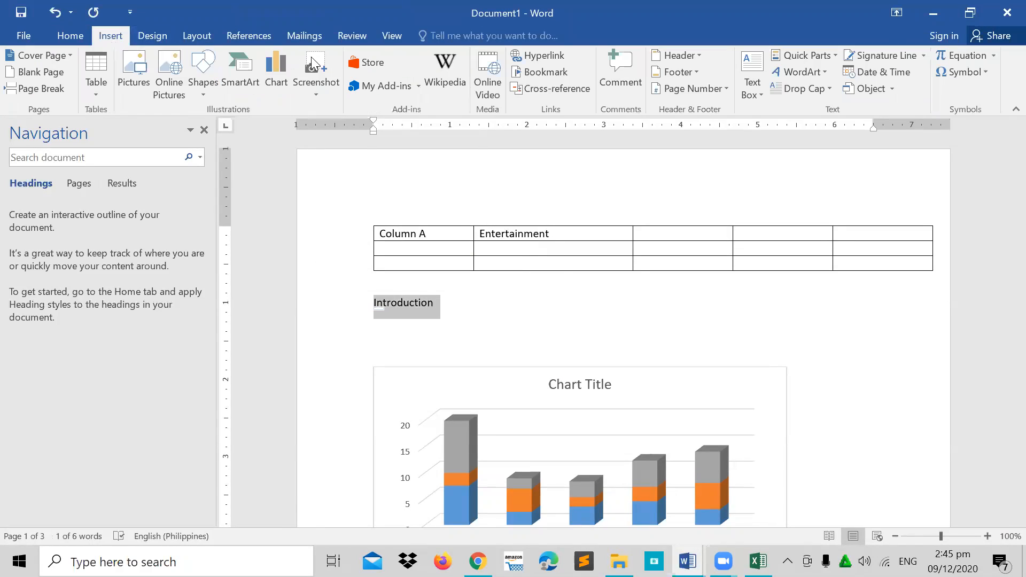
left_click(632, 62)
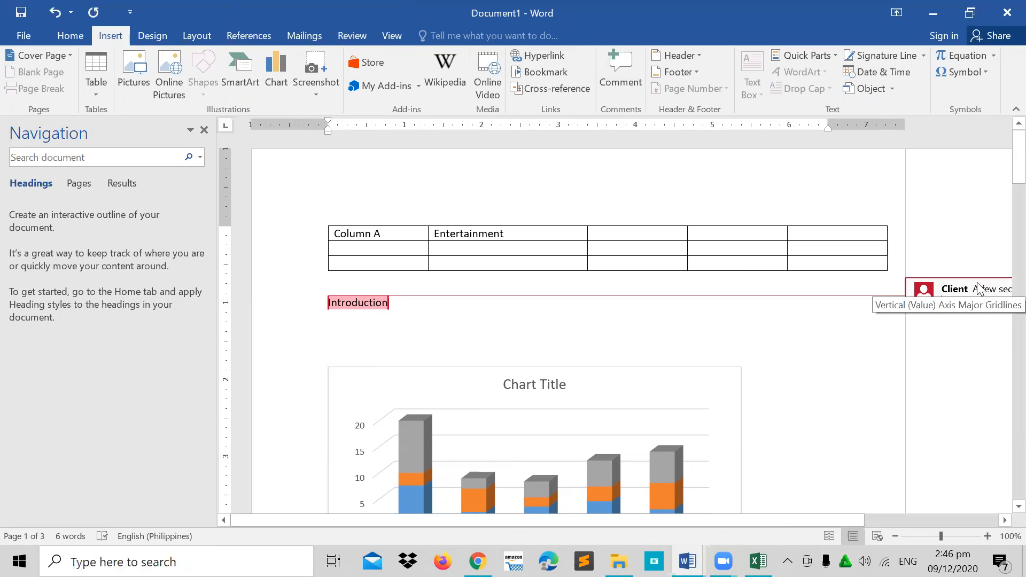
left_click(203, 129)
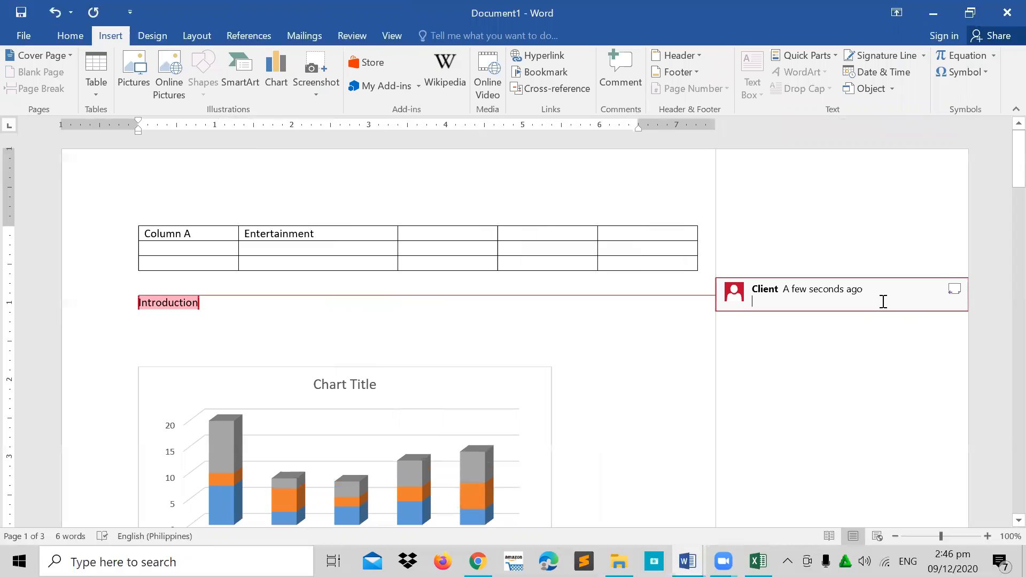
- Write the comment as a person's first name followed by "edit, or elaborate examples on this section, like add 2 paragraphs"
type("ashley ")
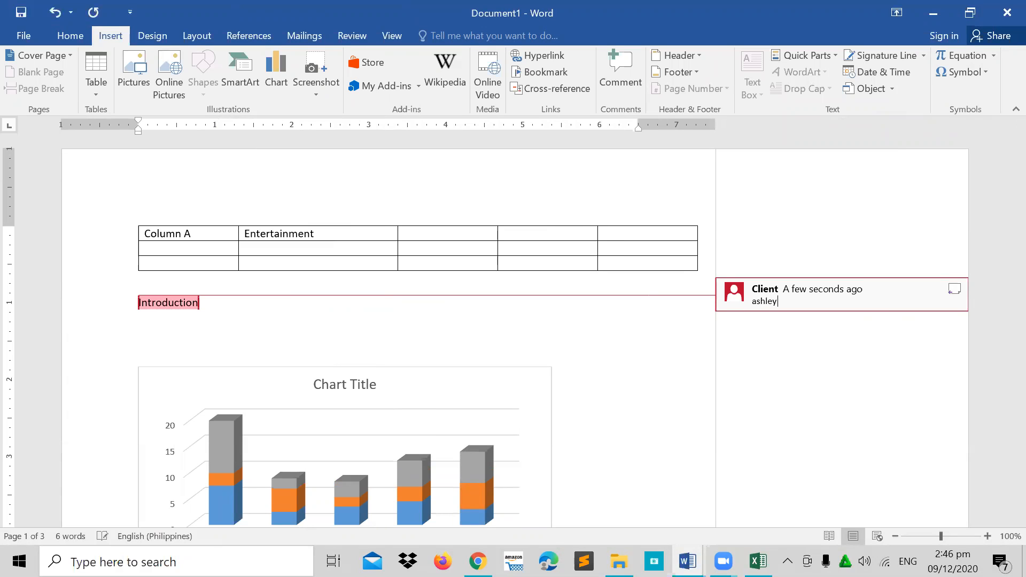
type("edit, or elaborate examples on this section ")
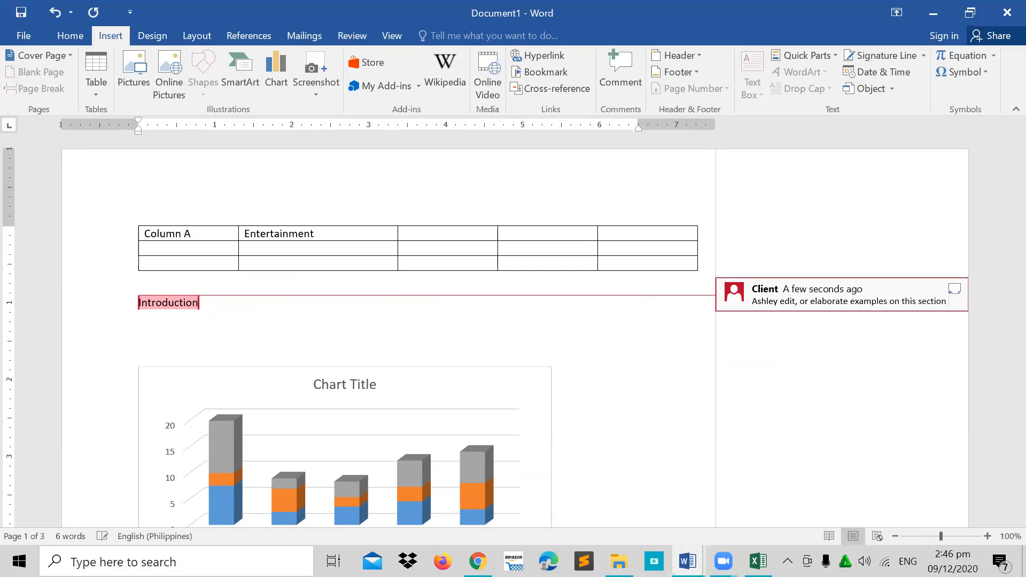
type(", like add")
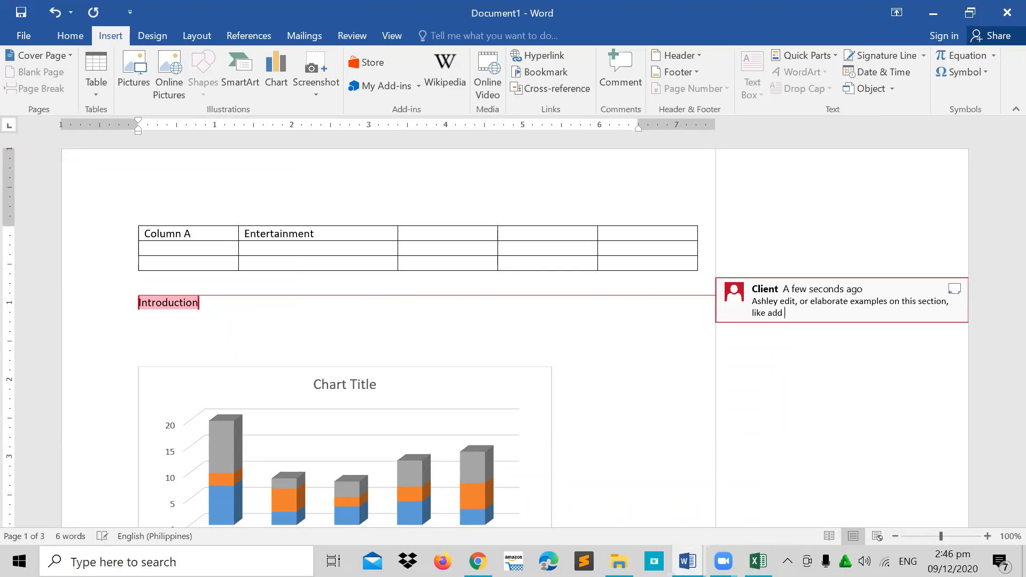
type(" 2 paragraphs")
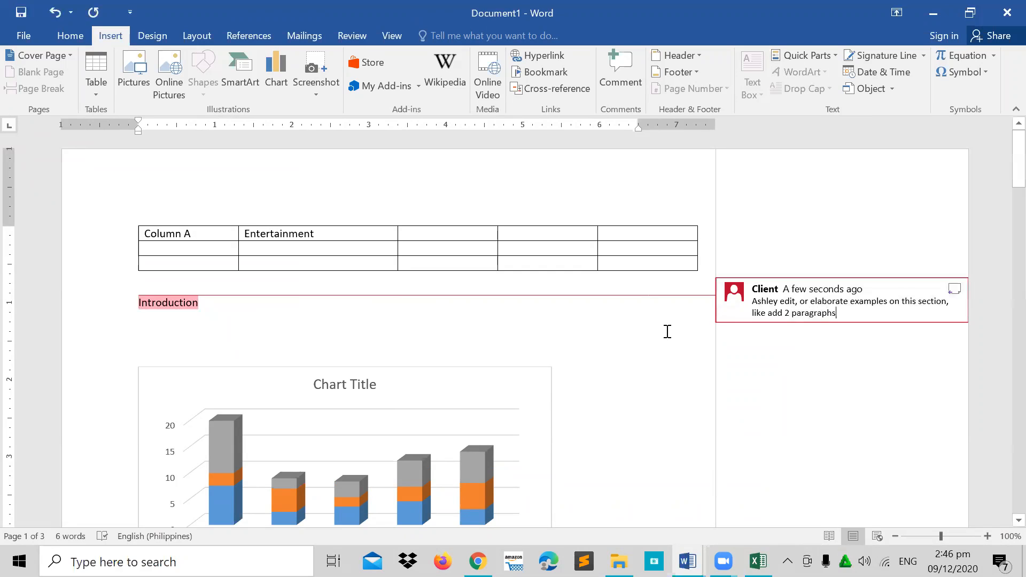
- Add the sample text "sdfdsfga" below the Arrange All screen clipping on page 2
scroll(666, 334, "down", 5)
scroll(651, 356, "down", 8)
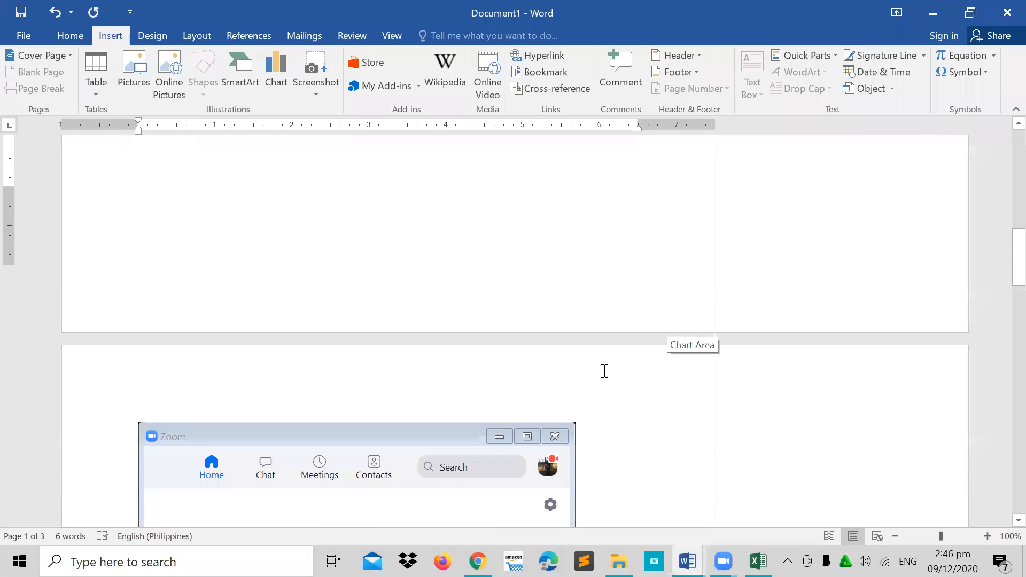
scroll(586, 369, "down", 6)
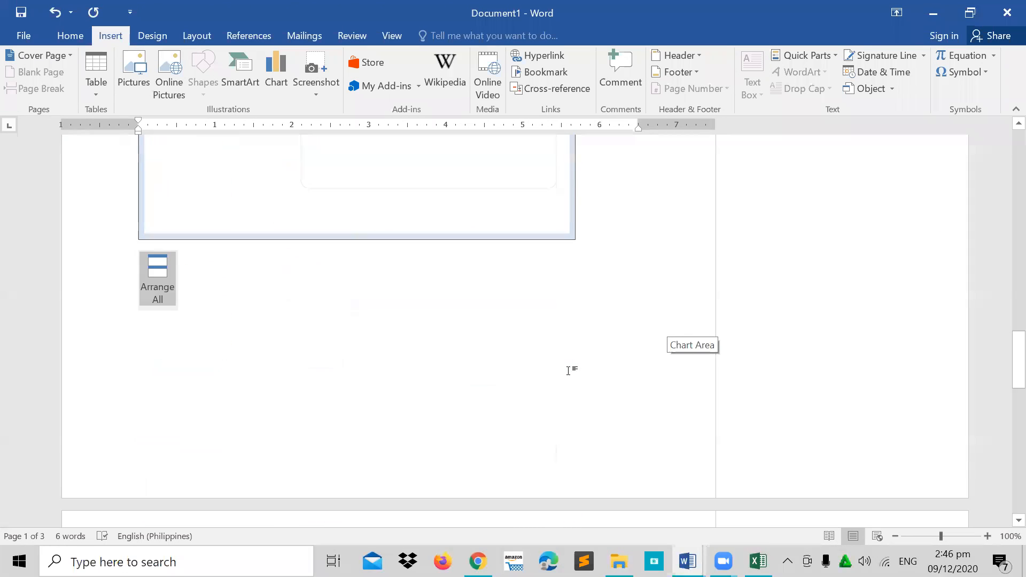
left_click(207, 315)
type("sdfdsfga")
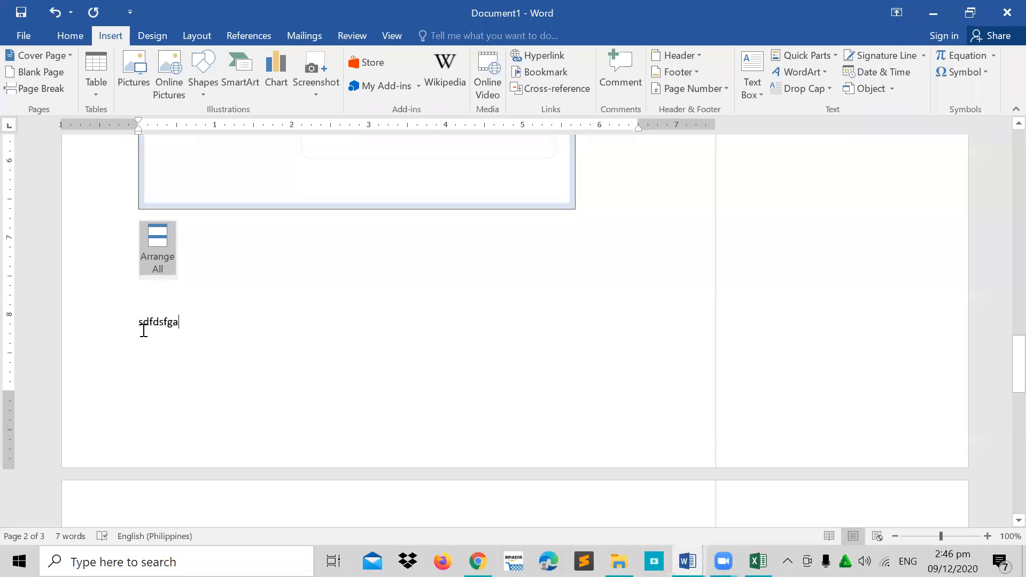
- Attach a comment to "sdfdsfga" containing a person's first name followed by "dff....."
left_click(113, 325)
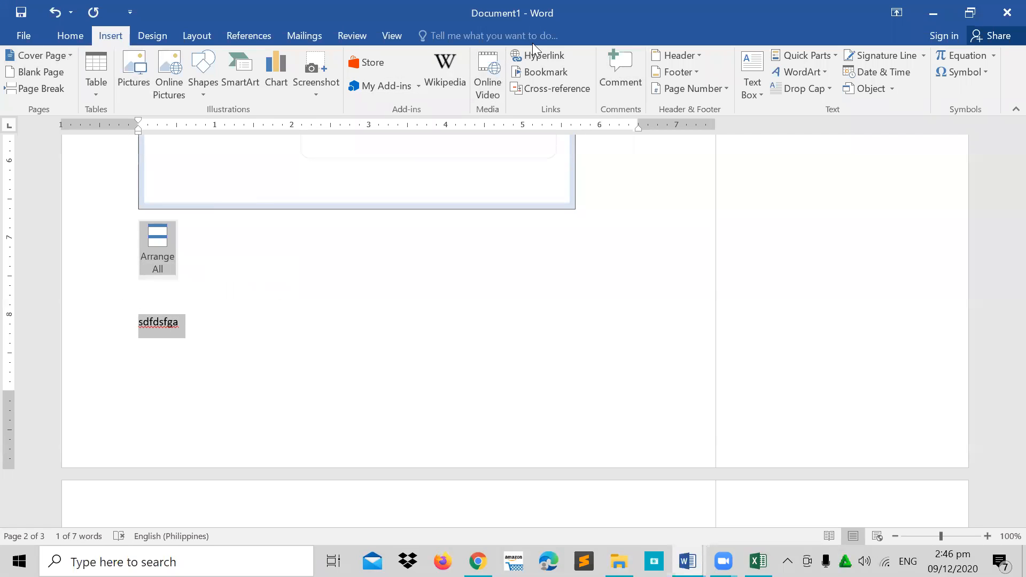
left_click(636, 76)
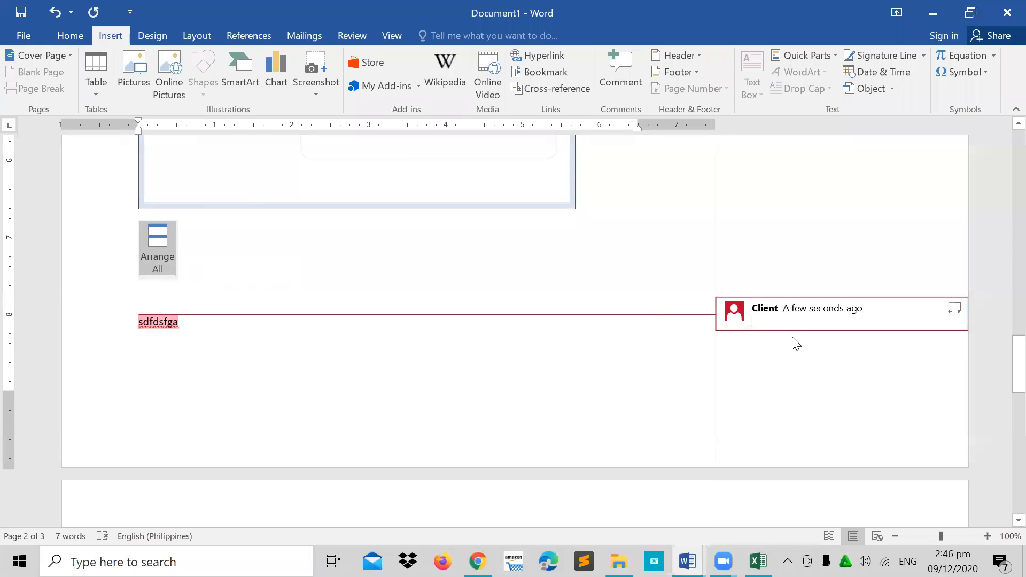
type("Marcelino dff.....")
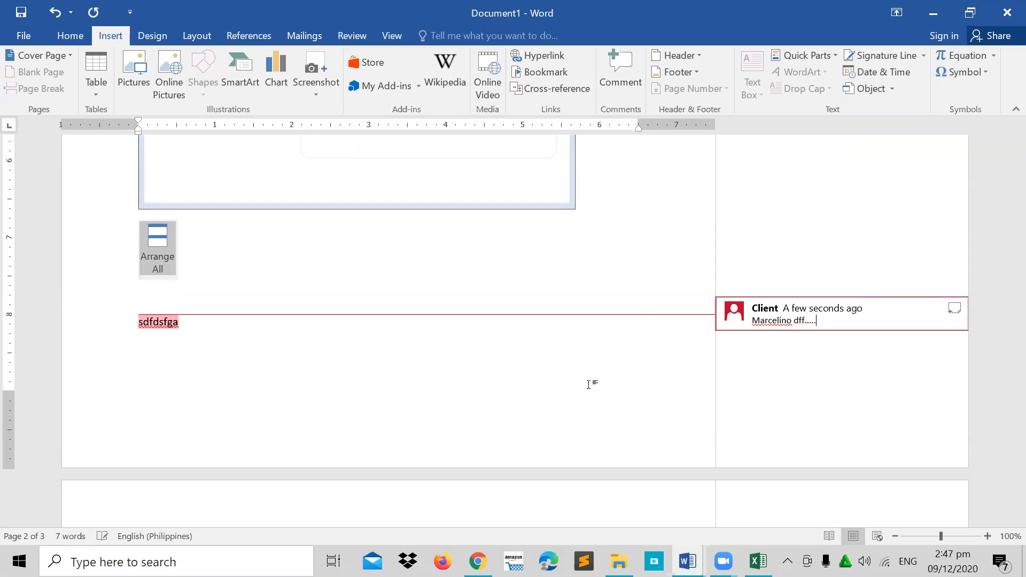
left_click(489, 386)
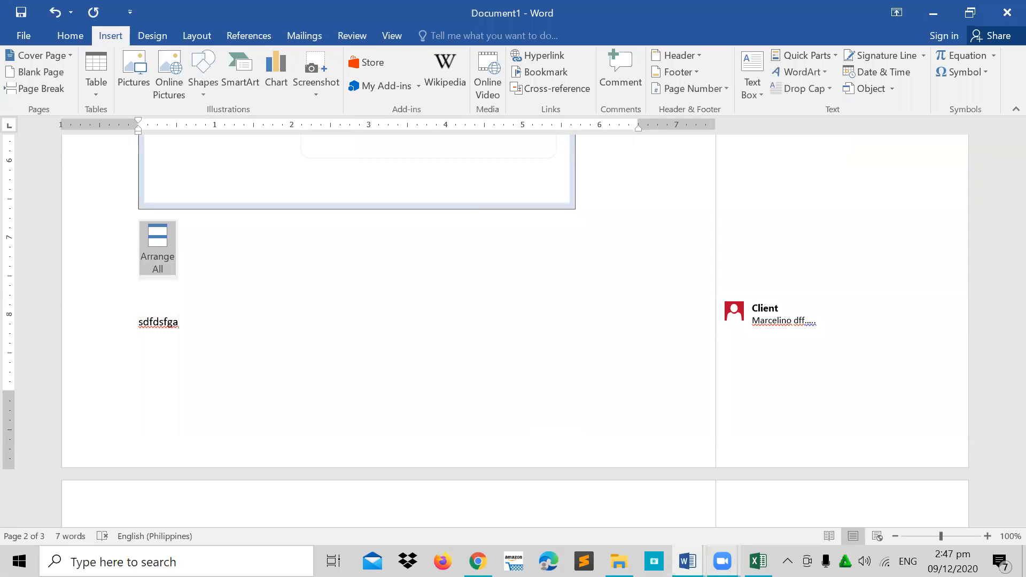
- Switch to the Word 2016 quick guide, go to Inserting Headers and Footers, close the Navigation pane and review the preceding sections
left_click(688, 561)
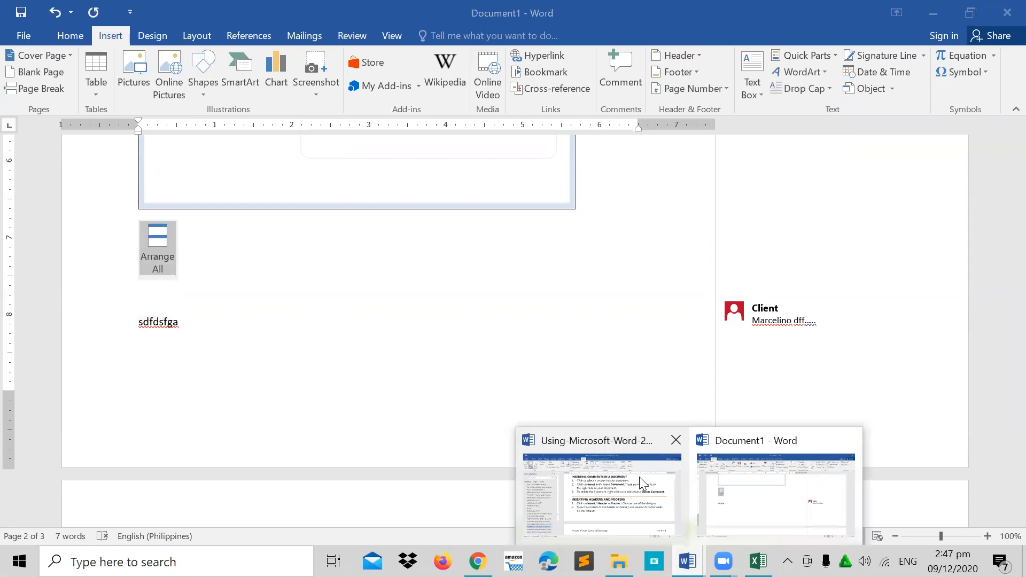
left_click(640, 481)
left_click(151, 493)
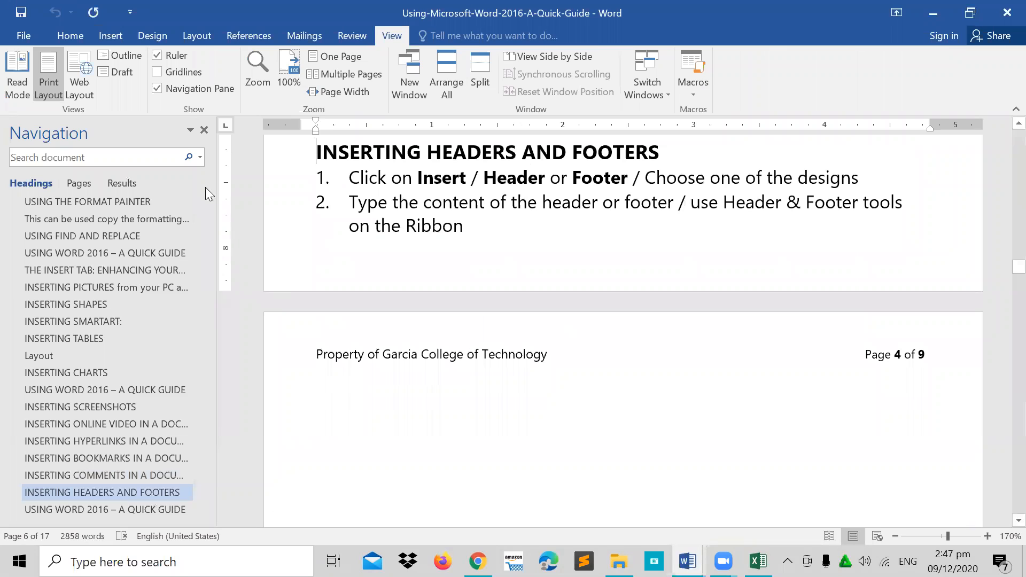
left_click(204, 130)
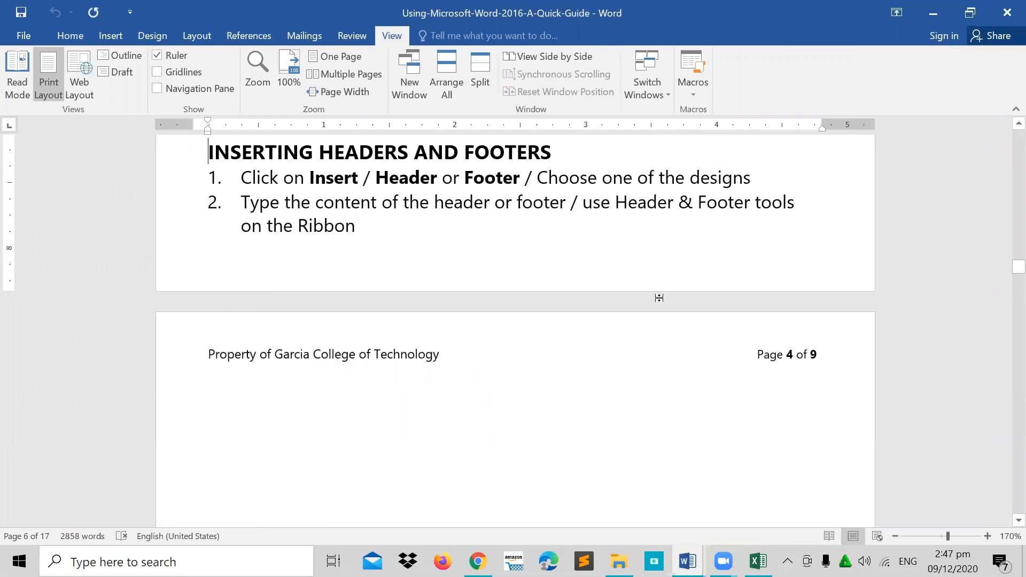
left_click(622, 227)
scroll(625, 229, "up", 10)
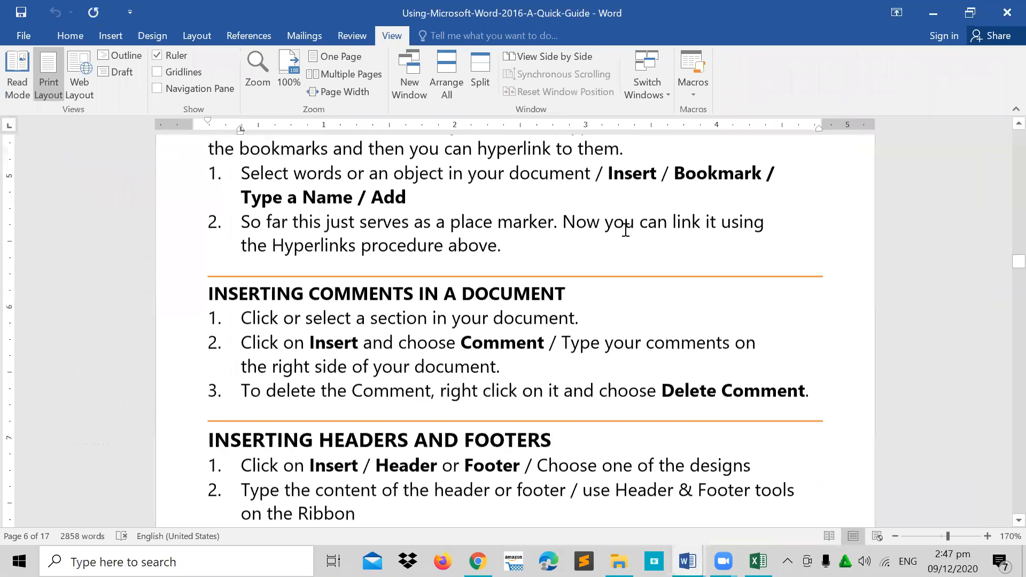
scroll(625, 230, "up", 1)
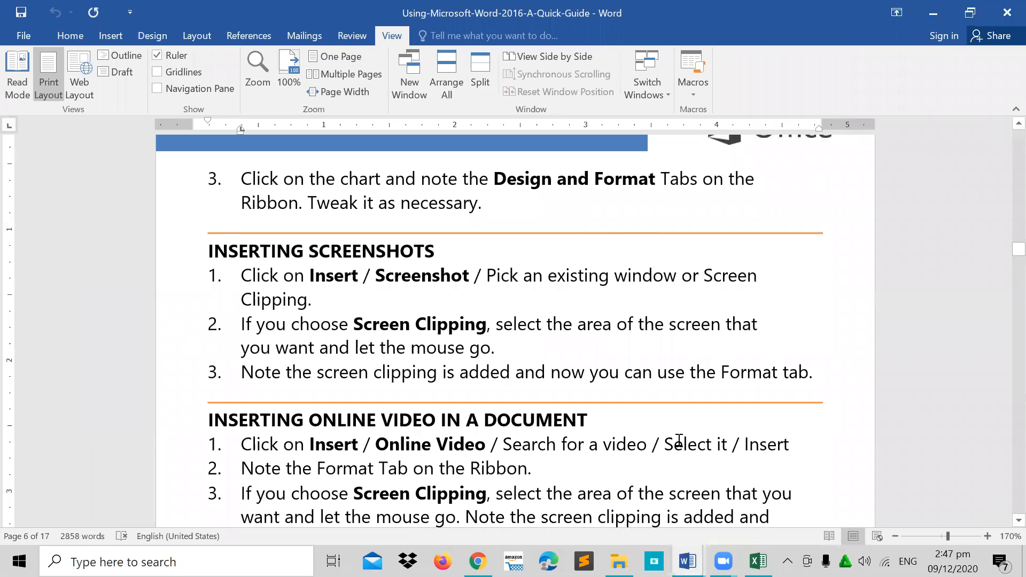
- Switch to Document1 and insert the Blank (Three Columns) header
mouse_move(688, 561)
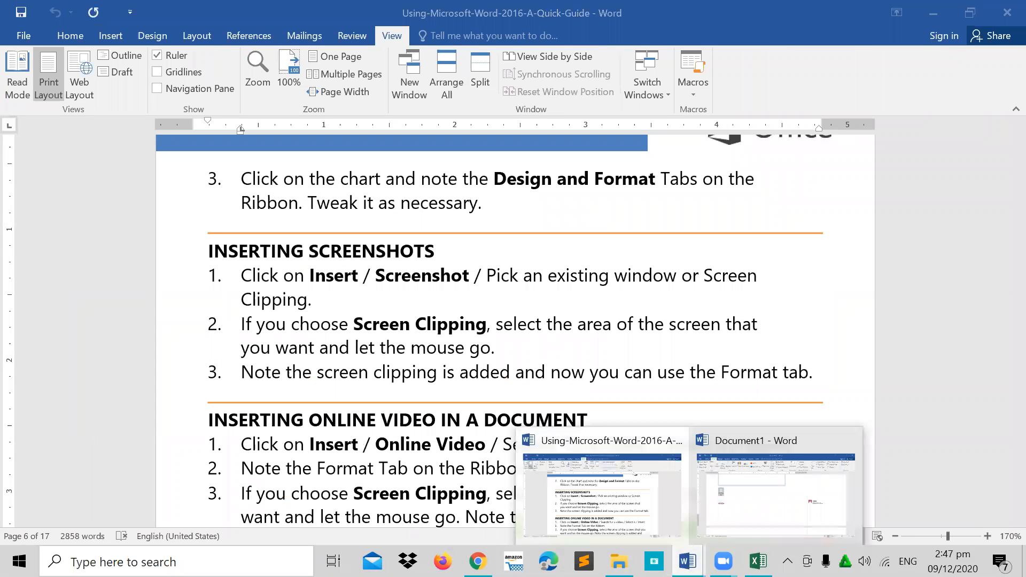
left_click(760, 500)
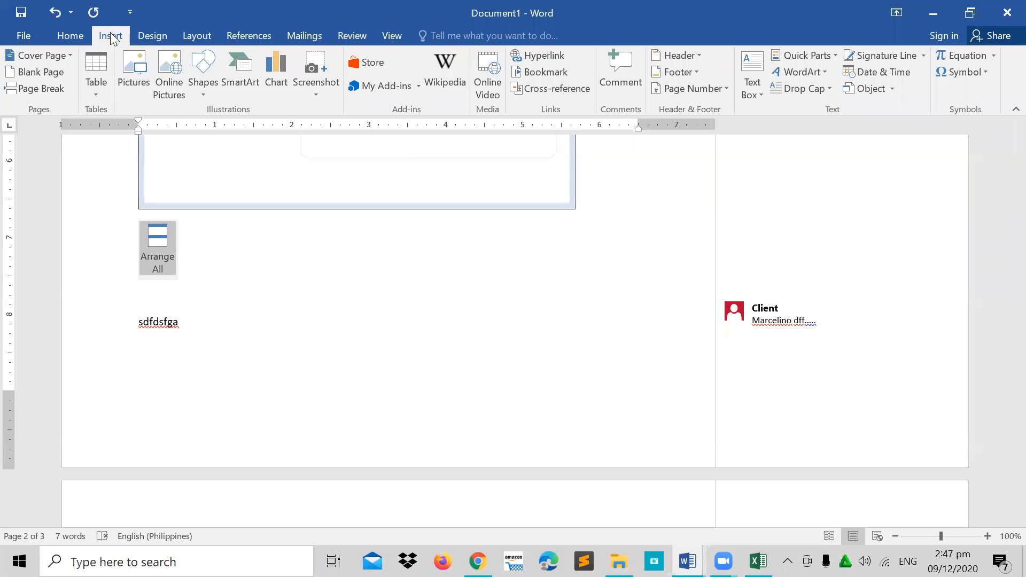
left_click(700, 51)
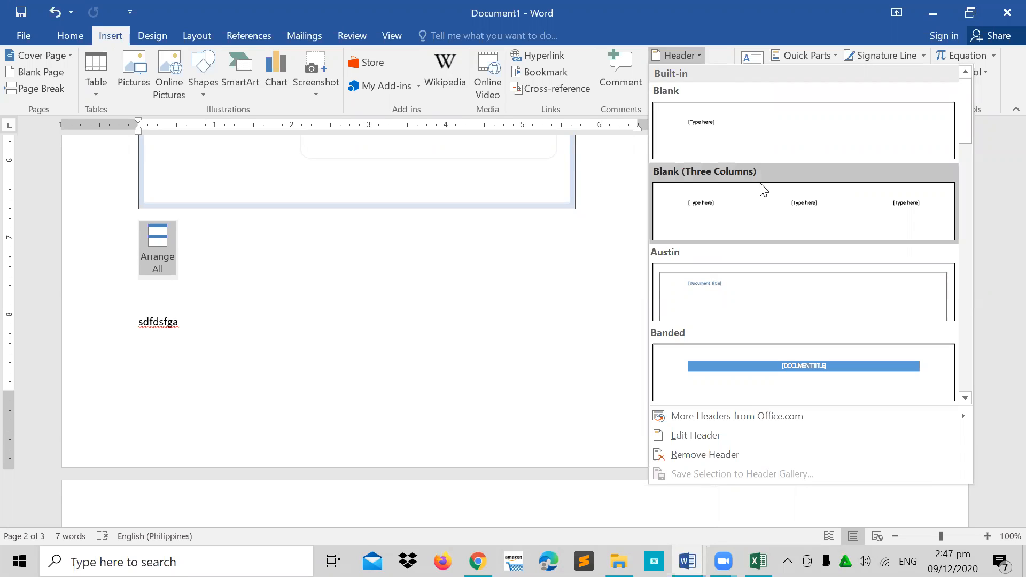
left_click(768, 217)
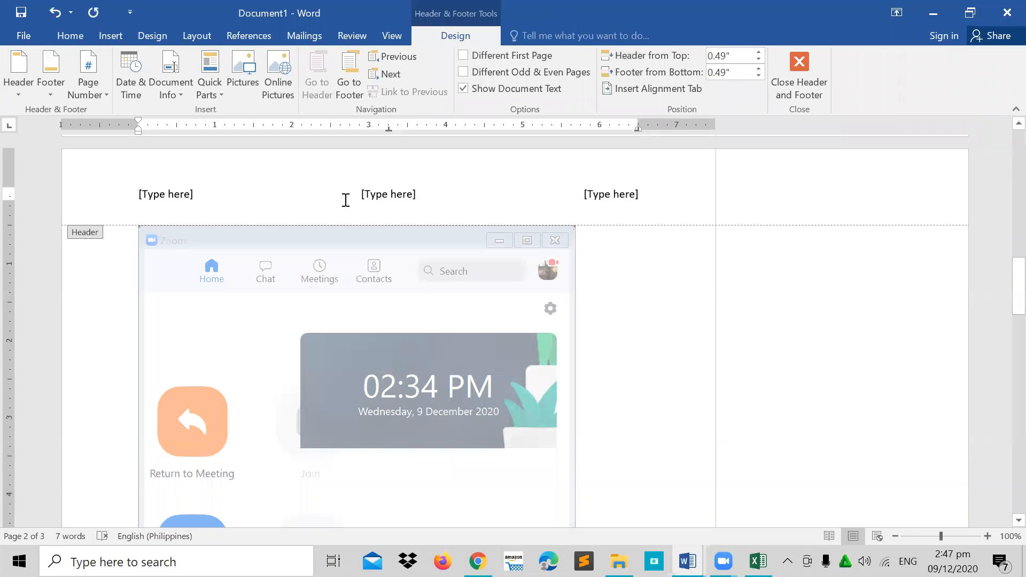
- Replace the first placeholder of the three-column header with "Demo -LECTURE"
left_click(166, 198)
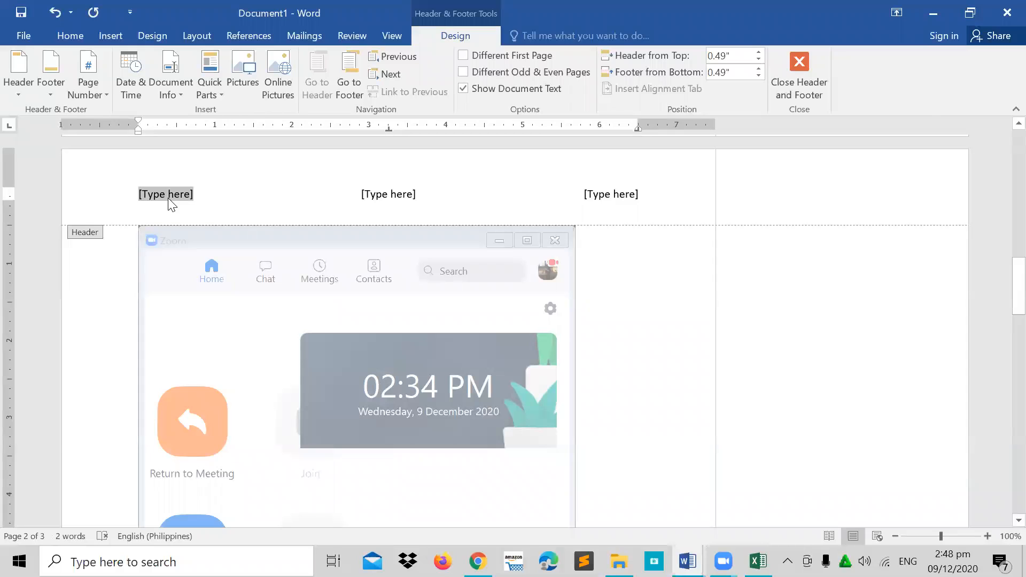
type("Demo")
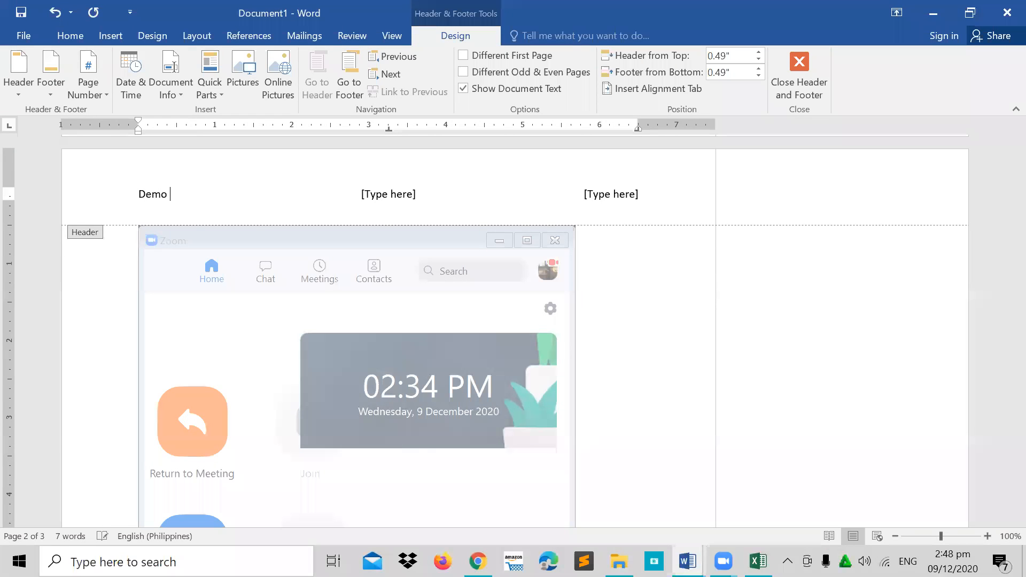
type(" -")
key("Caps_Lock")
type("LE")
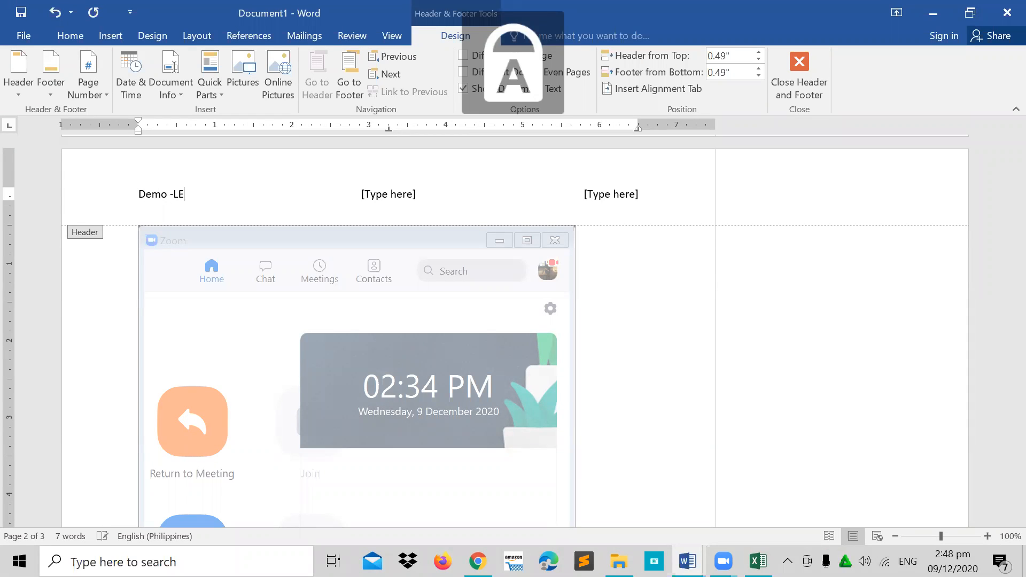
type("CTURE")
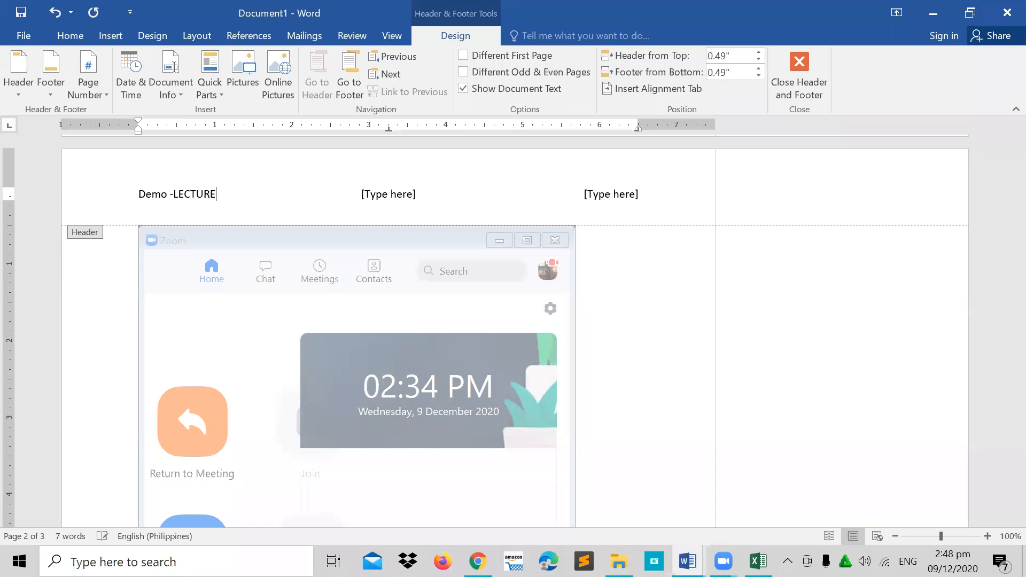
- Add page numbers at the bottom of the pages in the Accent Bar 4 style
left_click(602, 195)
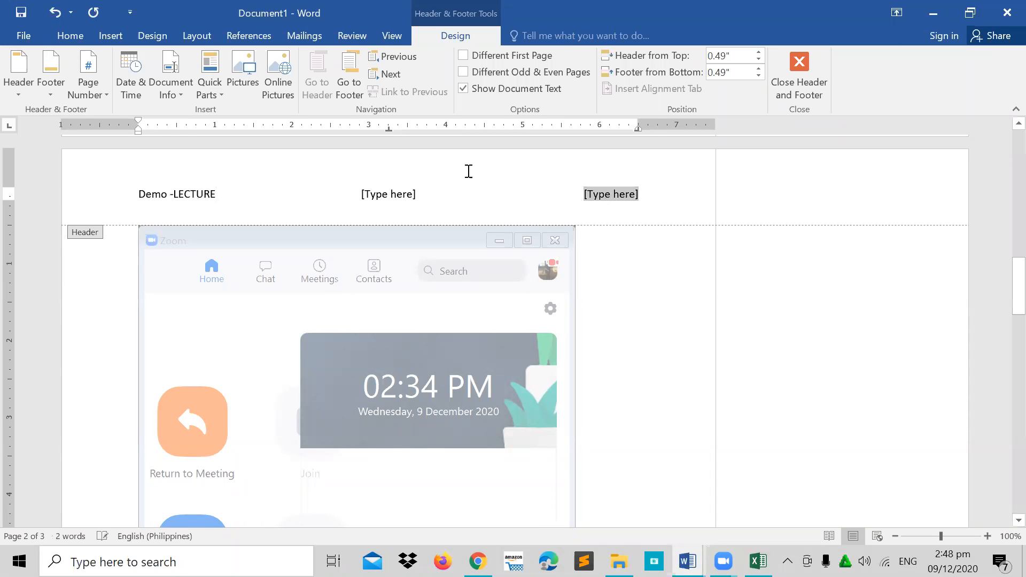
left_click(107, 35)
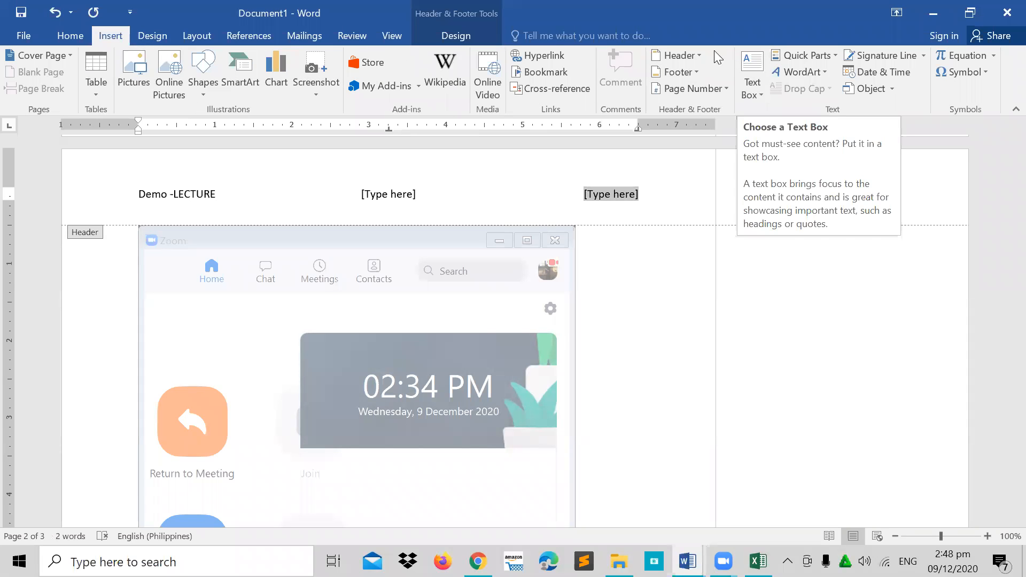
left_click(699, 55)
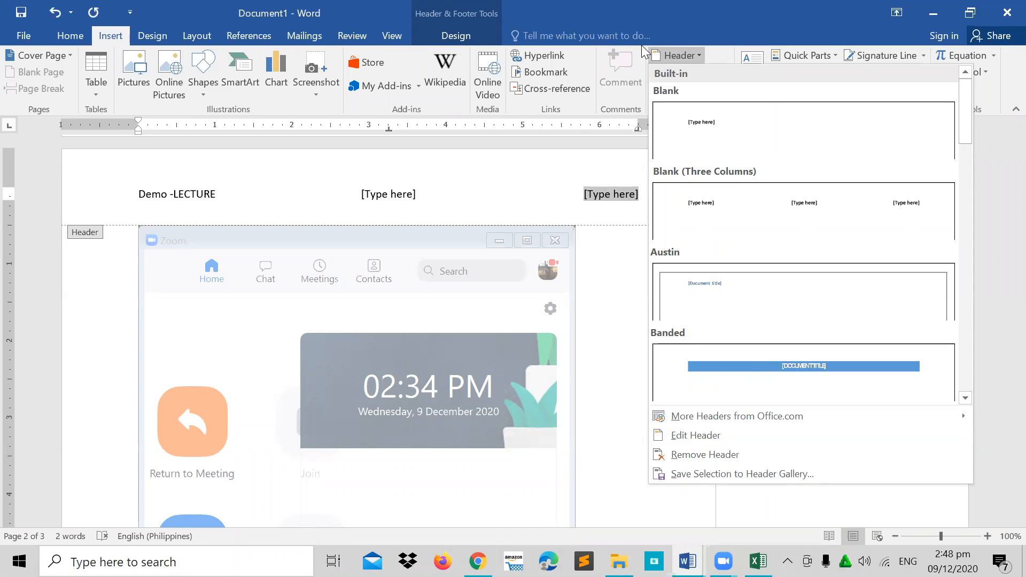
left_click(701, 58)
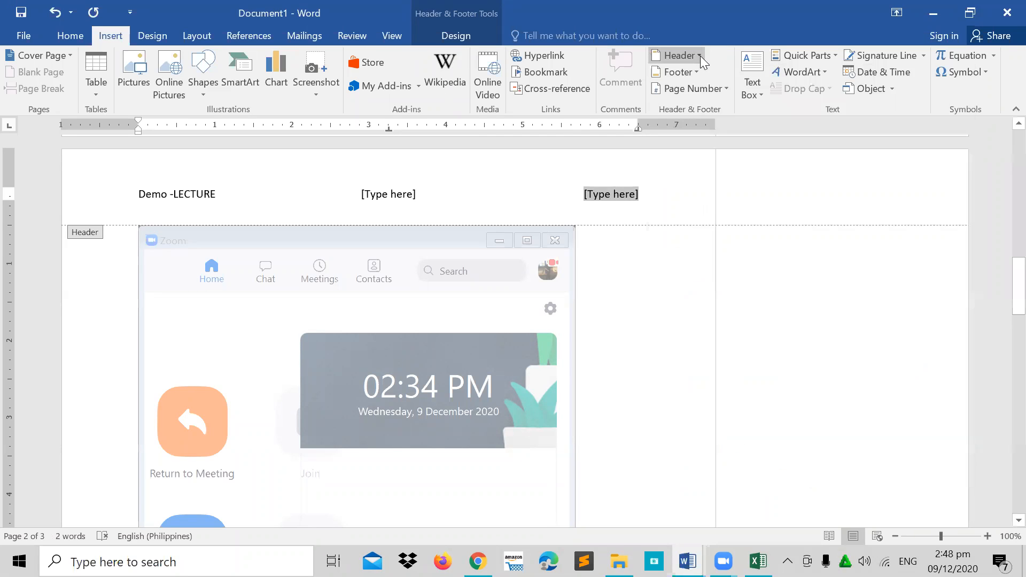
left_click(693, 88)
mouse_move(705, 127)
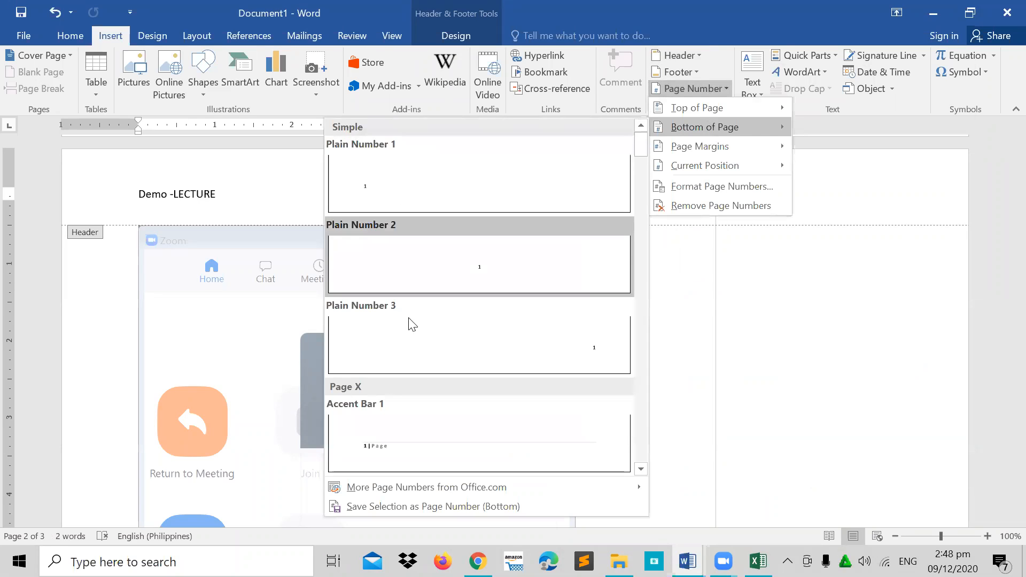
scroll(421, 432, "down", 3)
scroll(421, 432, "down", 3)
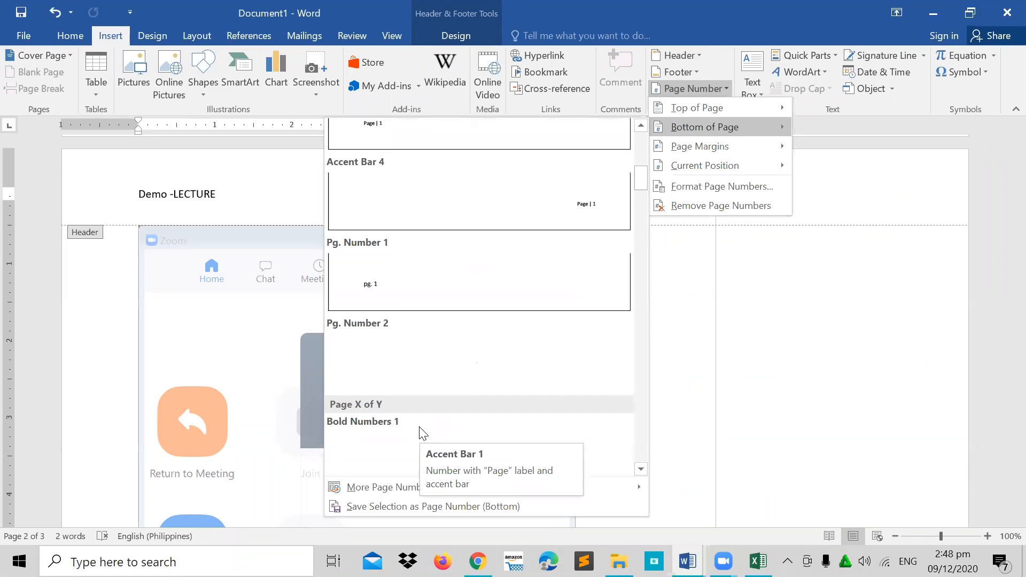
left_click(511, 203)
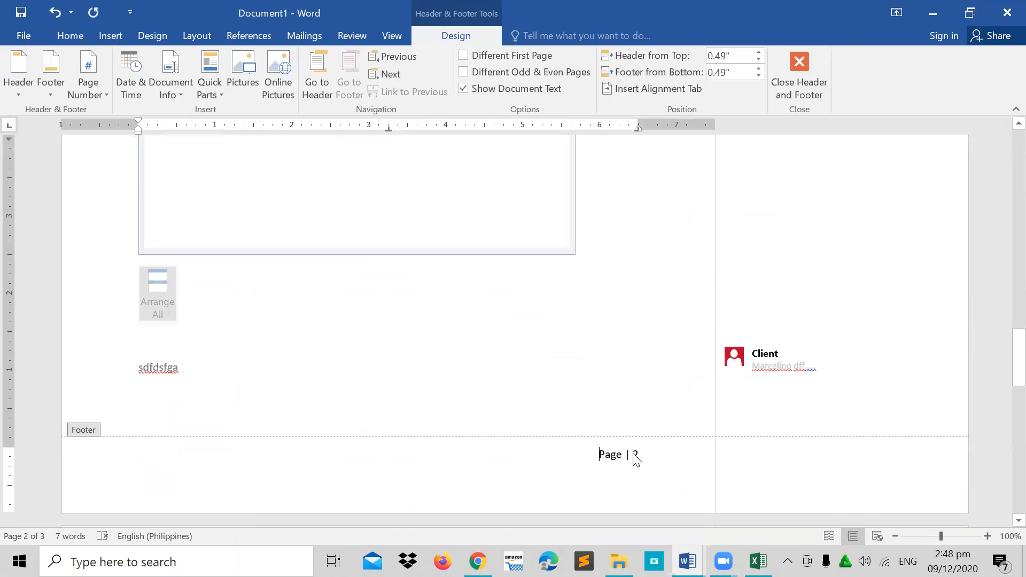
- Replace the middle placeholder of the page 1 header with "Compiled by: MMM"
scroll(635, 459, "up", 15)
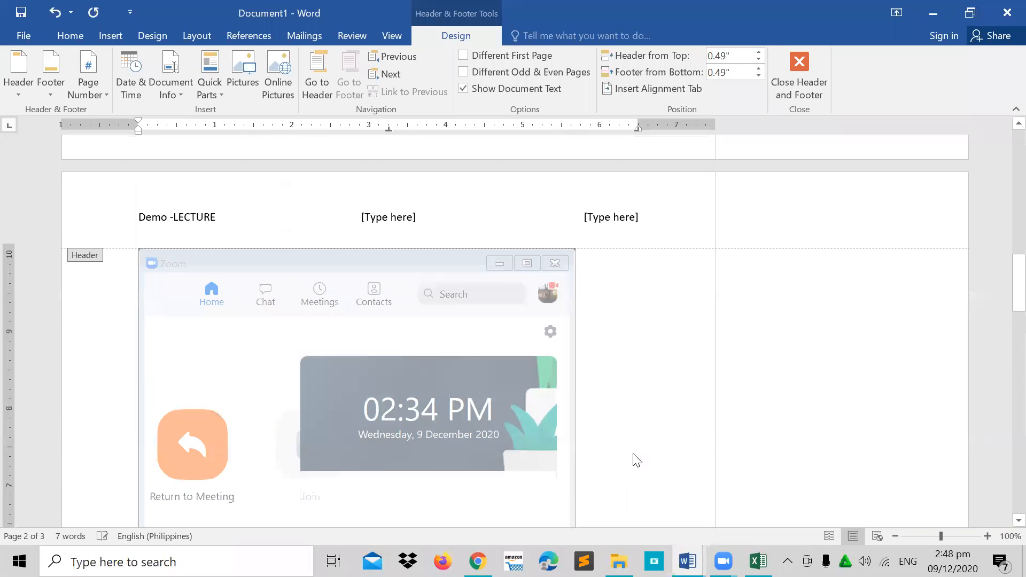
scroll(635, 460, "up", 5)
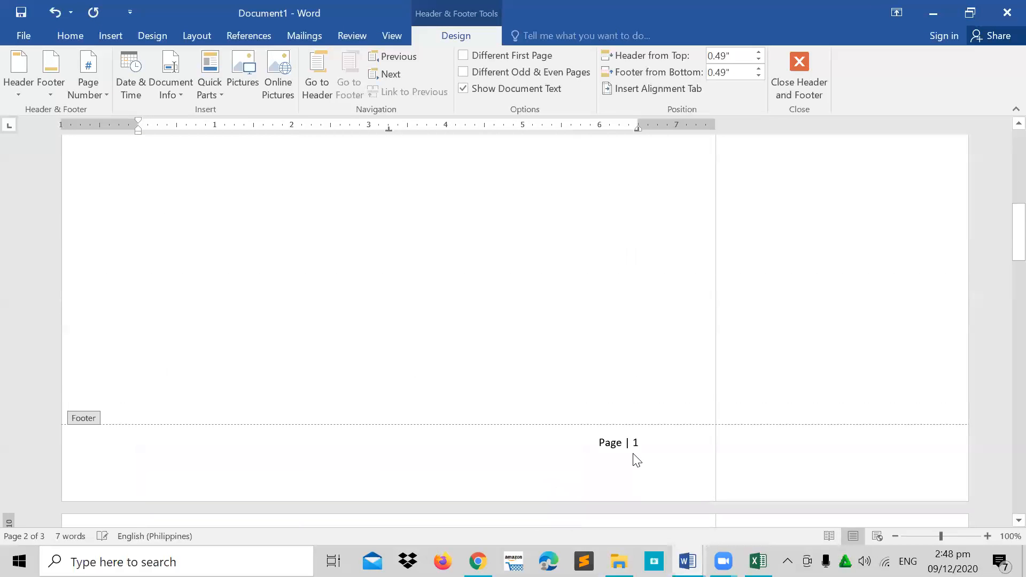
scroll(636, 459, "up", 15)
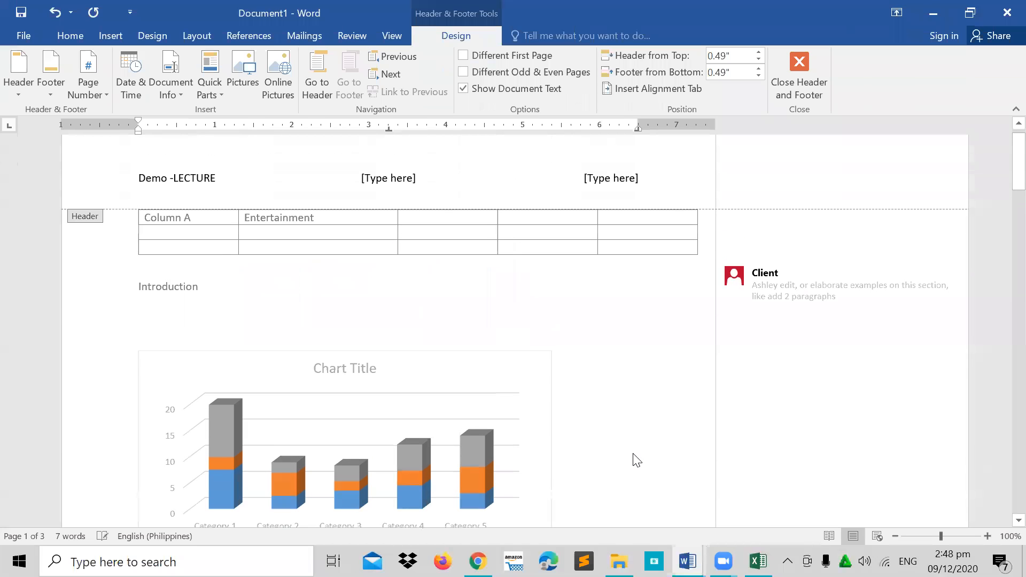
scroll(642, 395, "down", 2)
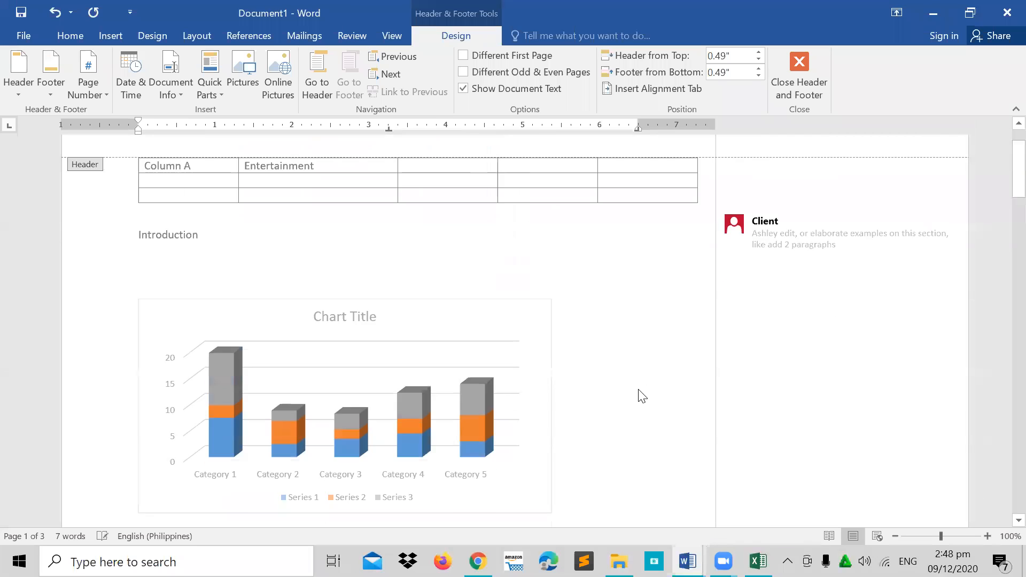
scroll(641, 395, "down", 14)
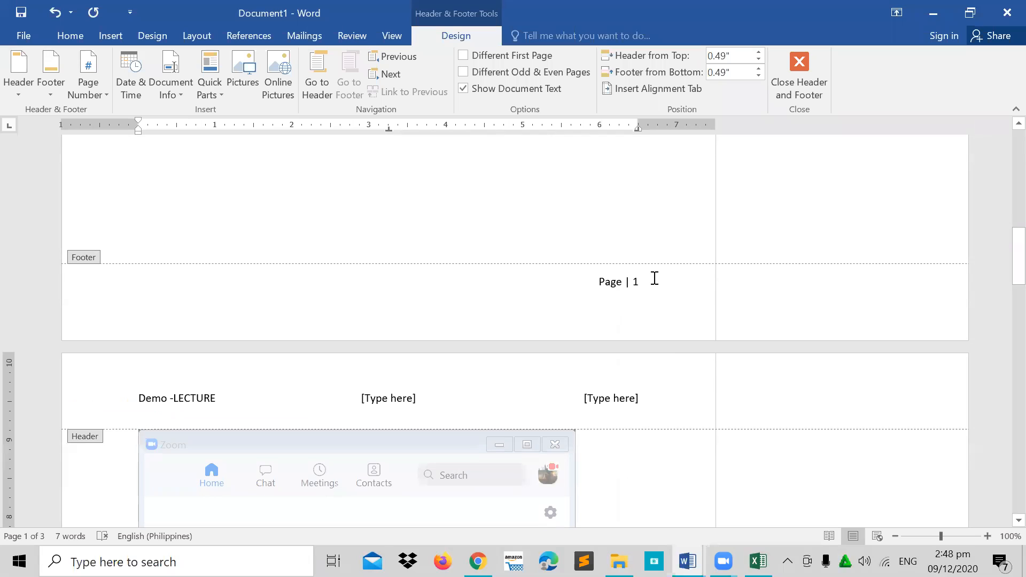
scroll(607, 374, "up", 14)
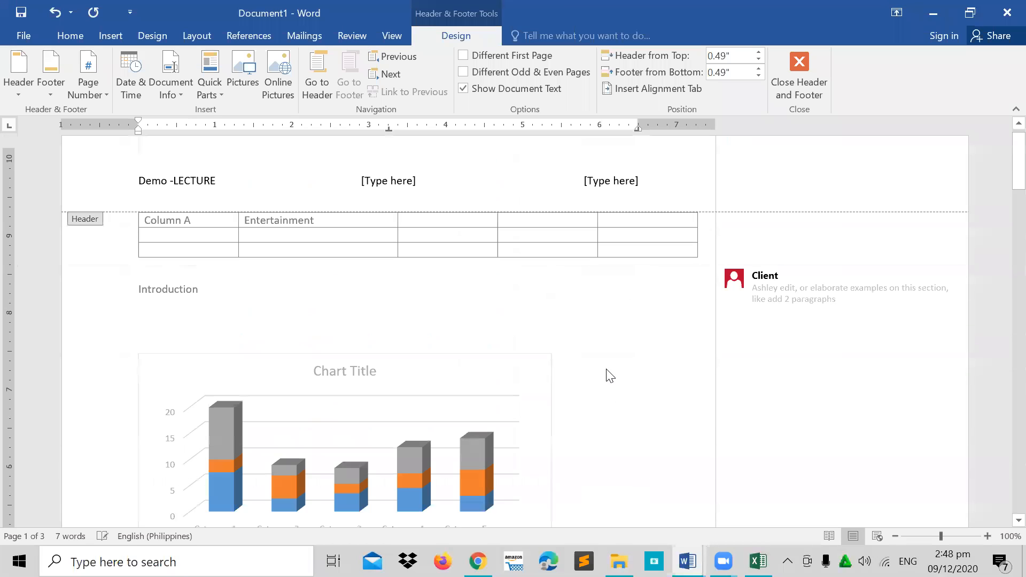
left_click(396, 193)
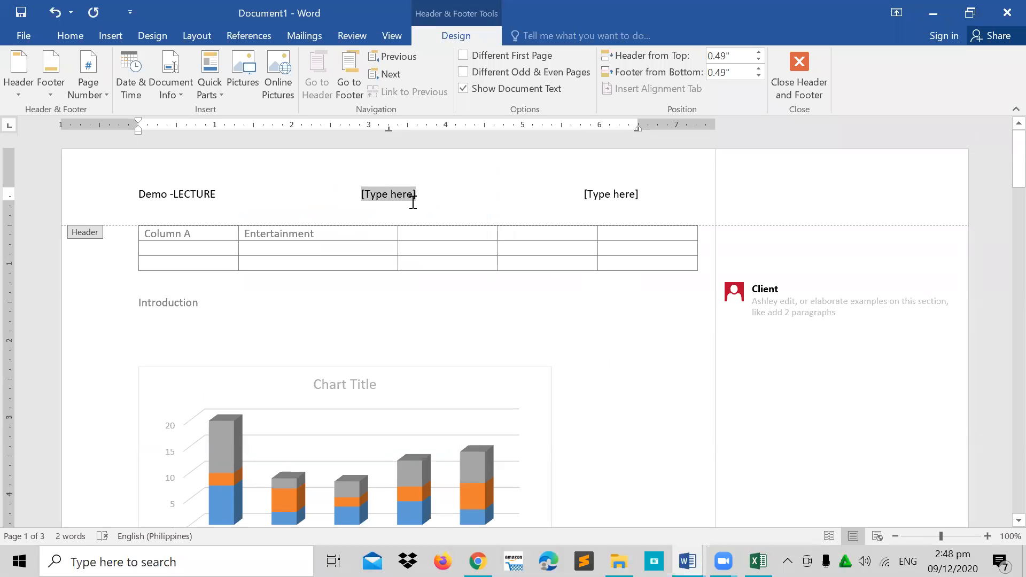
key("Caps_Lock")
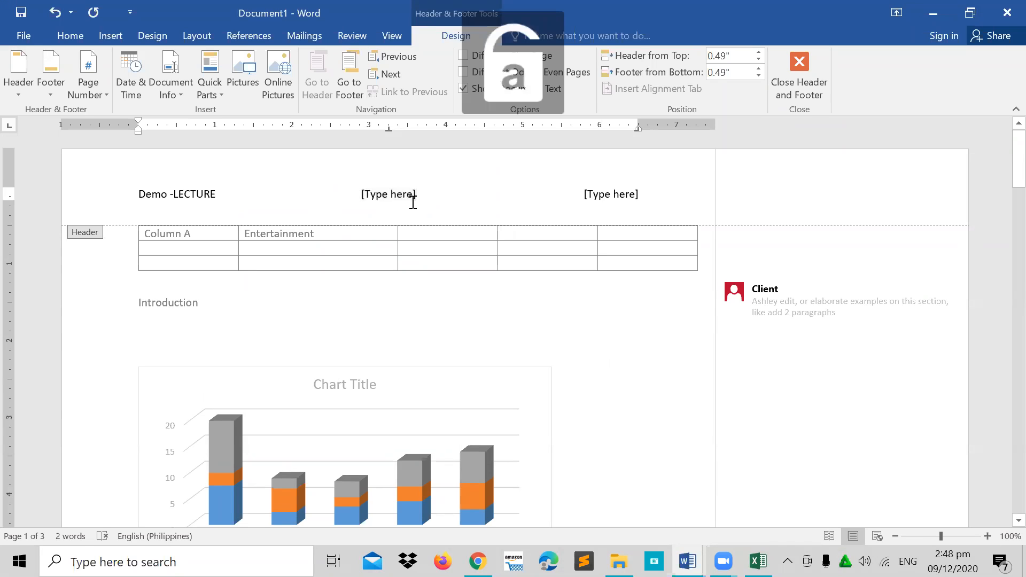
type("c")
key("Caps_Lock")
type("OMP")
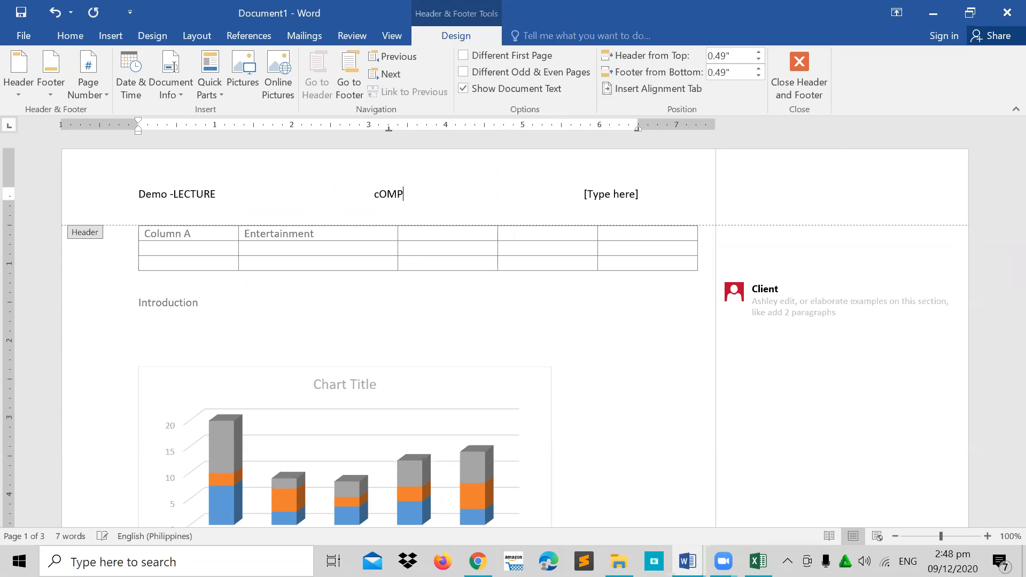
type("ILEd by:")
key("Caps_Lock")
type("MMM")
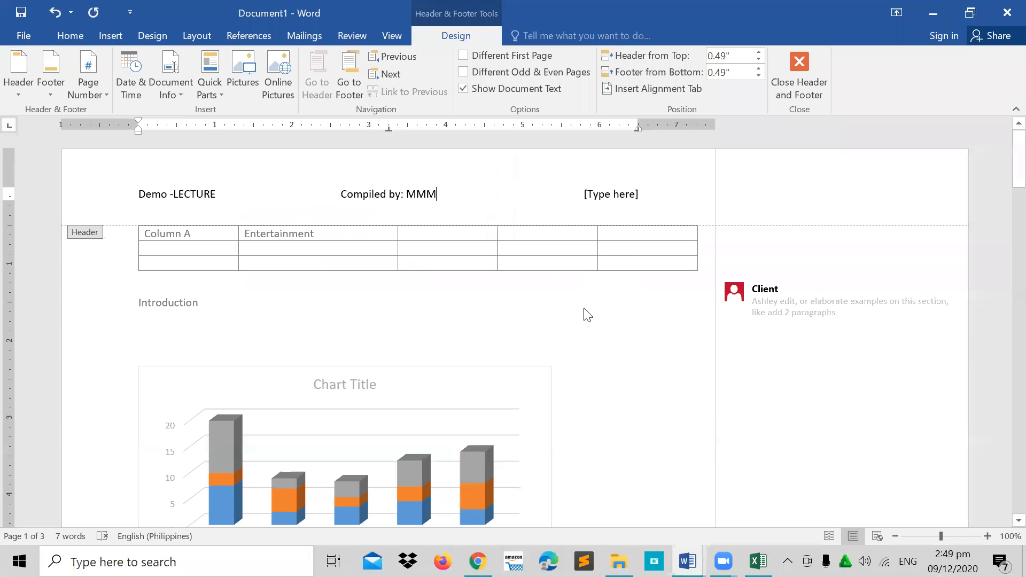
- Return from the header to the document body and look over the preset page margins without choosing one
left_click(629, 204)
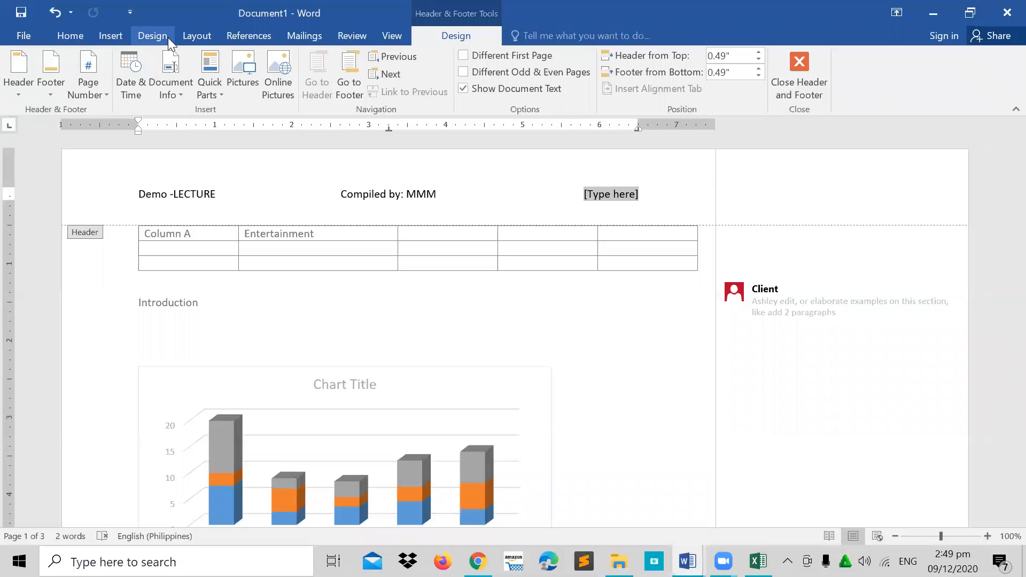
left_click(193, 36)
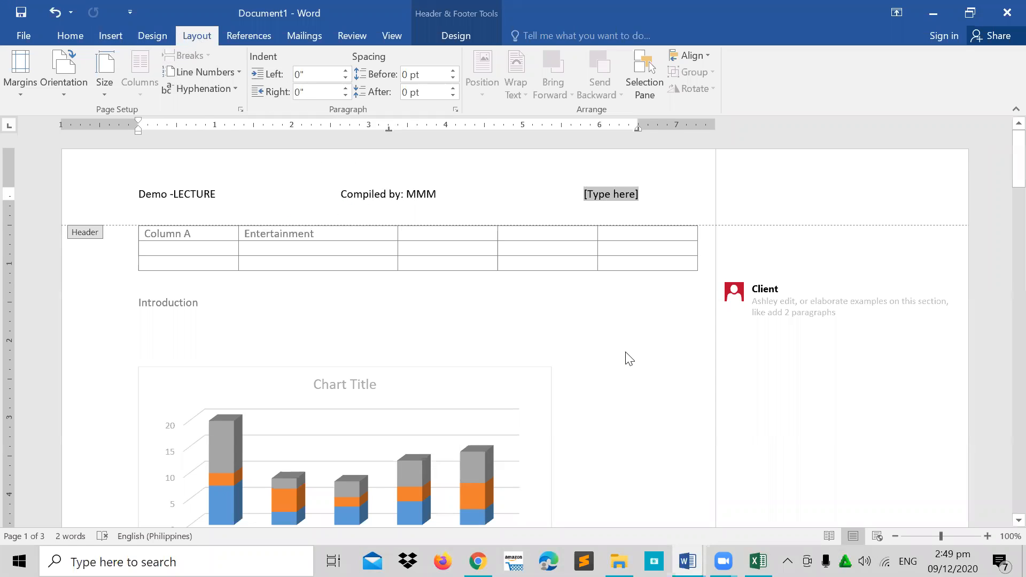
double_click(559, 352)
scroll(557, 348, "down", 5)
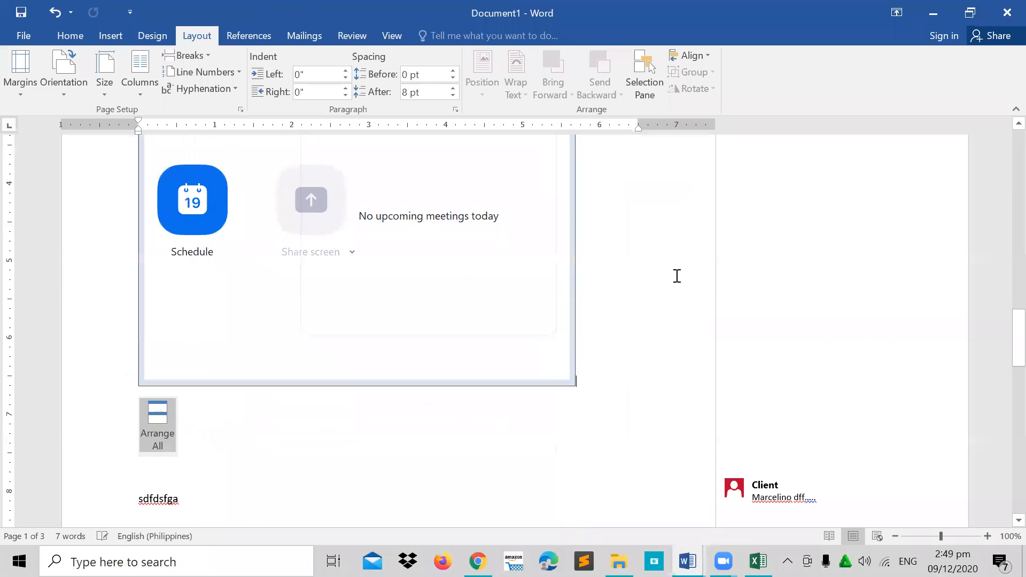
scroll(675, 275, "up", 5)
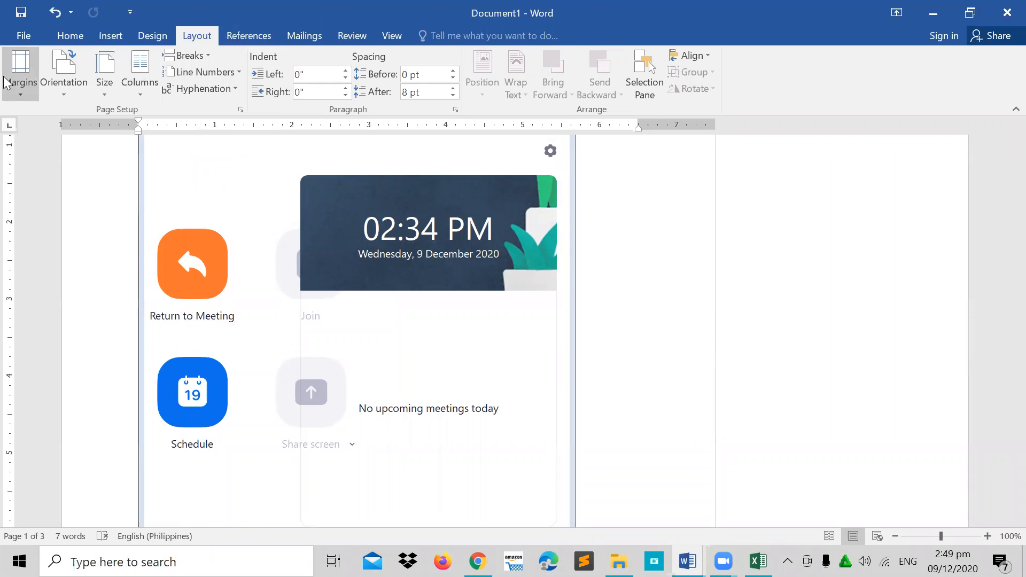
left_click(14, 90)
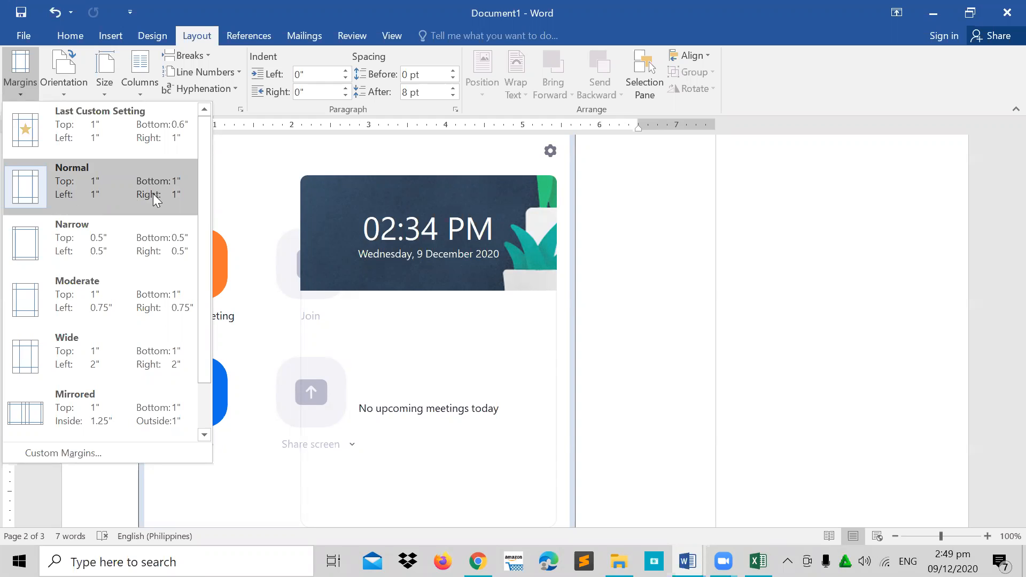
left_click(646, 200)
- Reopen the header for editing to review the header text and page-number footer, and exit header and footer editing
left_click(107, 37)
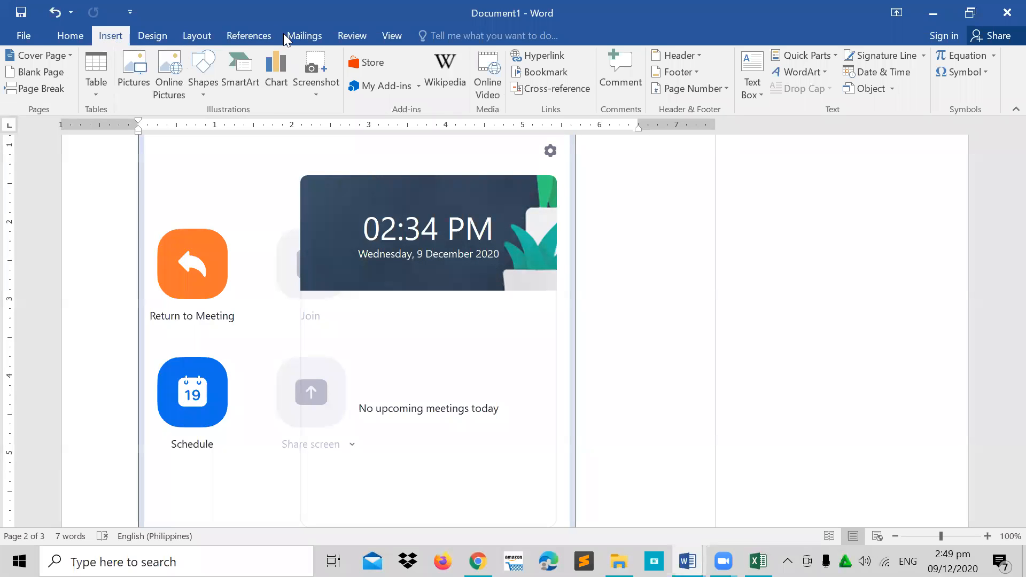
left_click(699, 55)
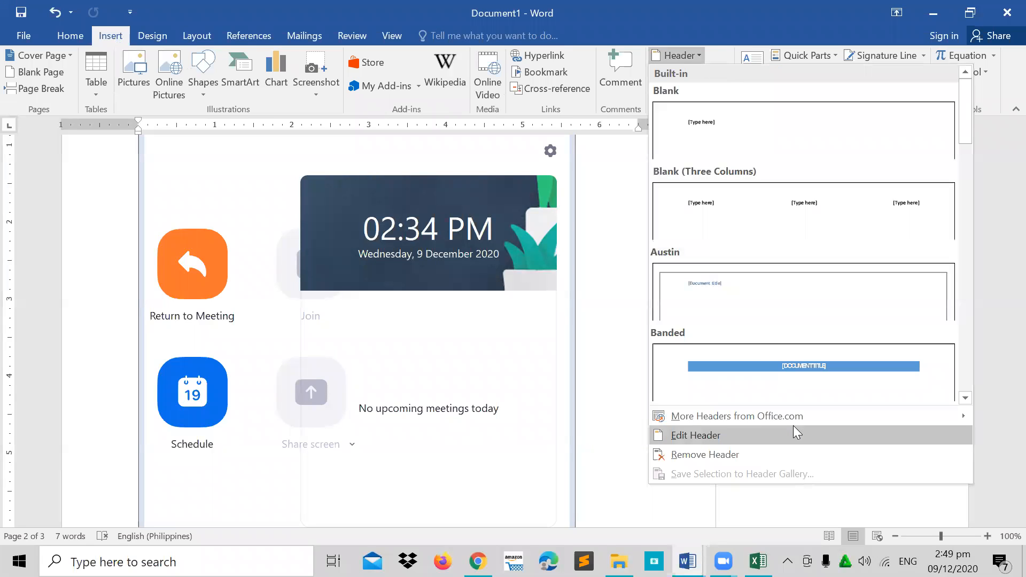
left_click(715, 437)
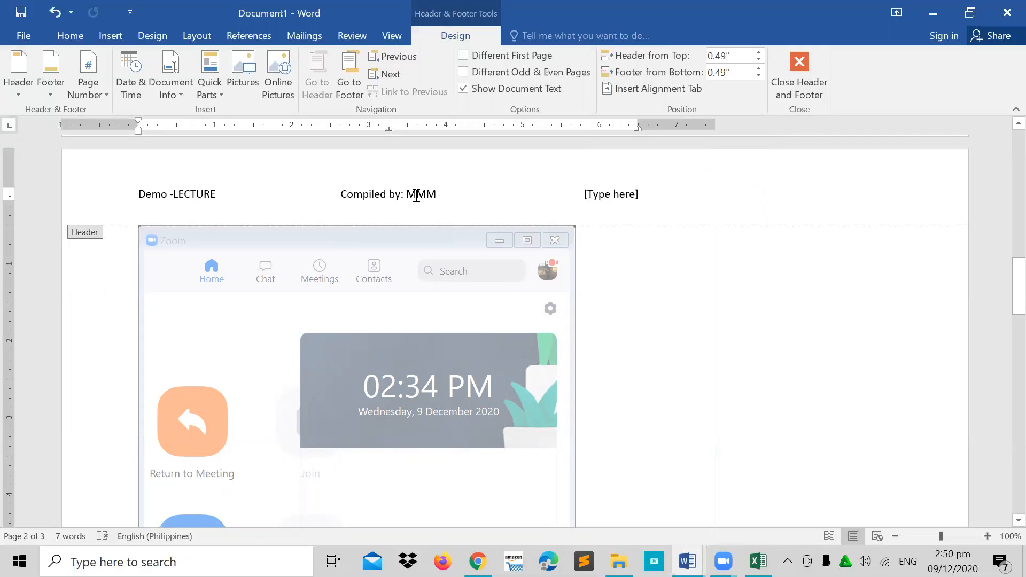
scroll(458, 363, "down", 15)
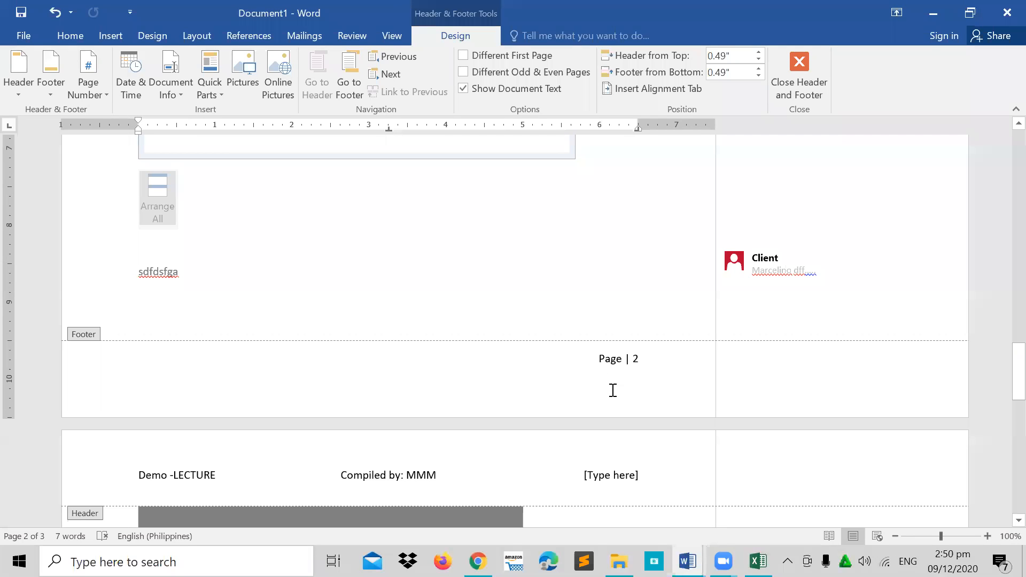
left_click(809, 62)
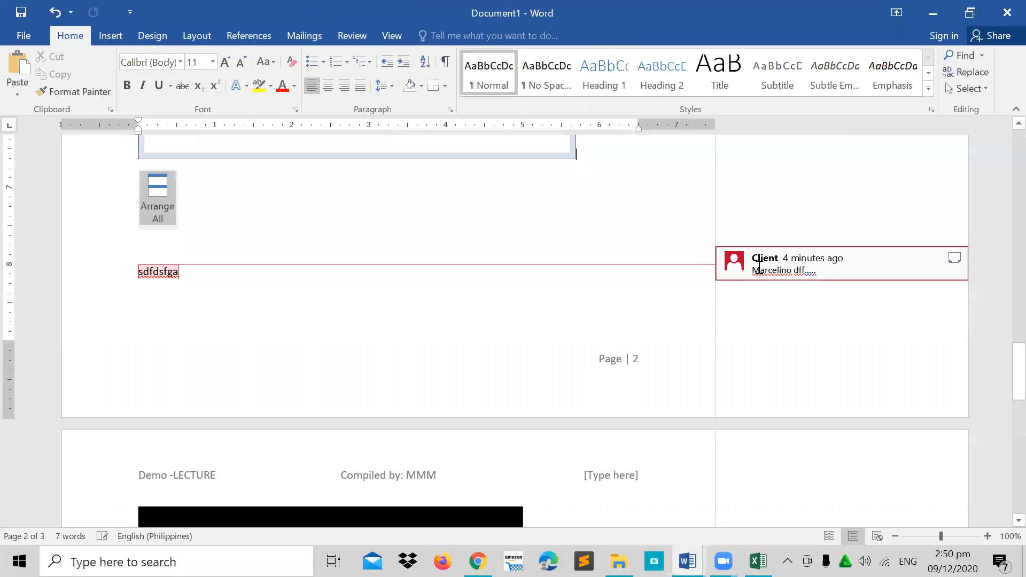
- Switch to the Word 2016 quick guide, turn on its heading navigation and go to the Inserting Page Numbers section
left_click(724, 561)
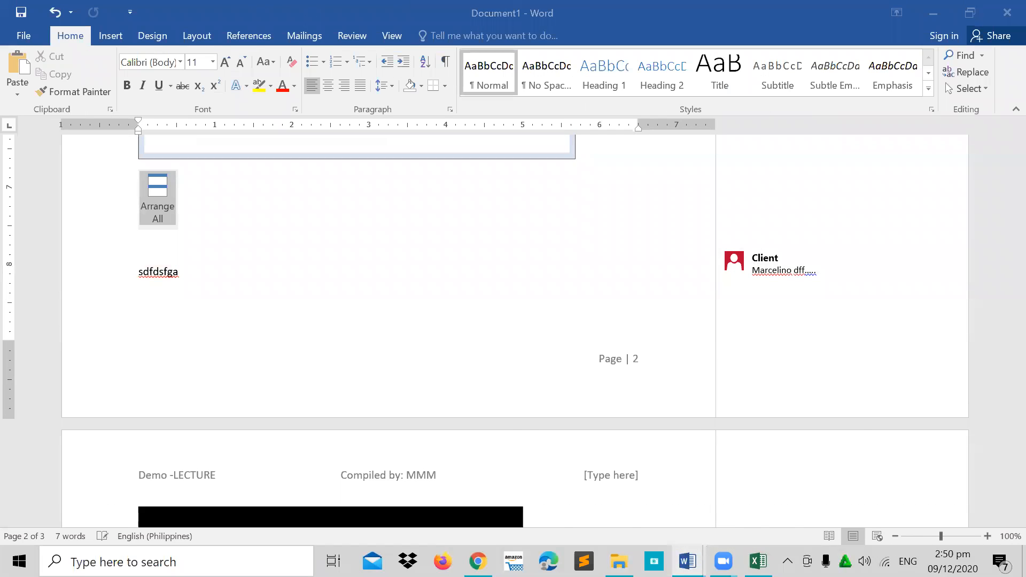
mouse_move(687, 561)
left_click(632, 521)
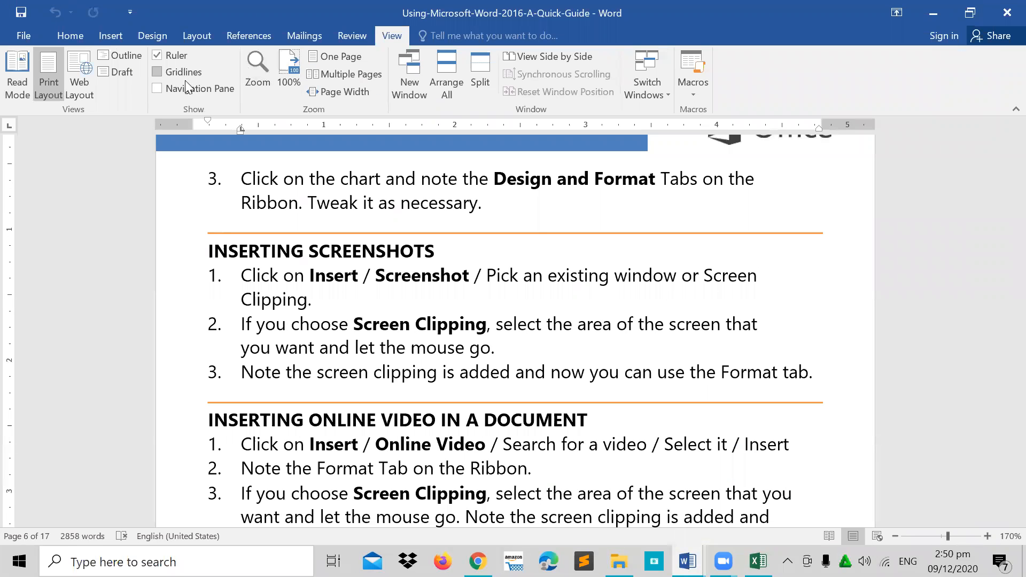
left_click(169, 89)
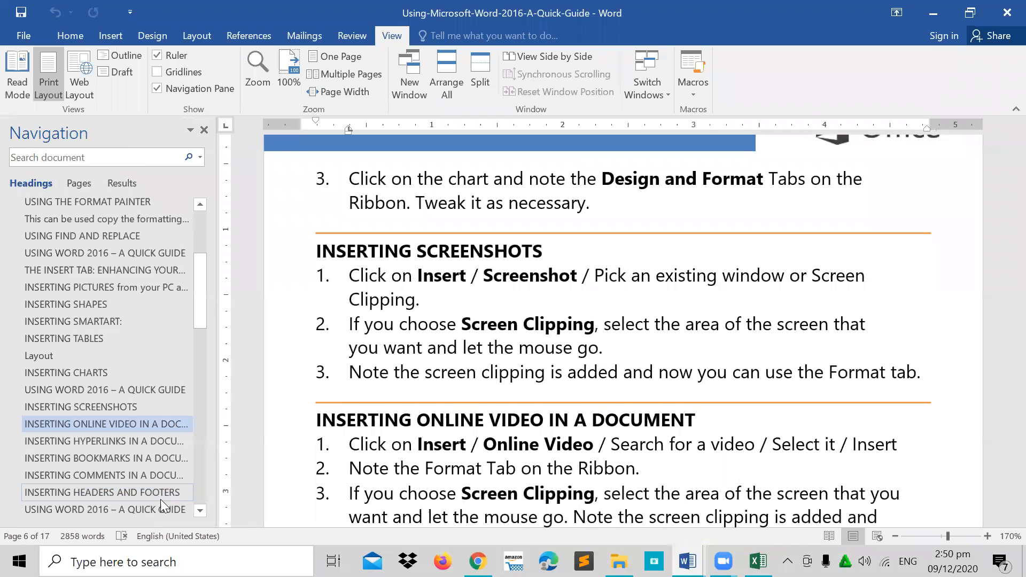
scroll(150, 496, "down", 1)
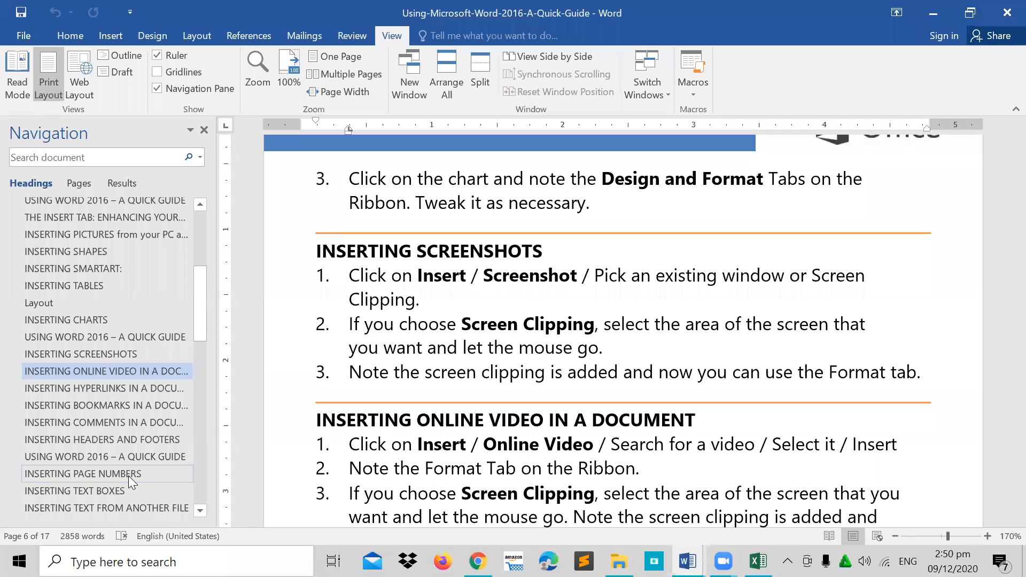
left_click(126, 473)
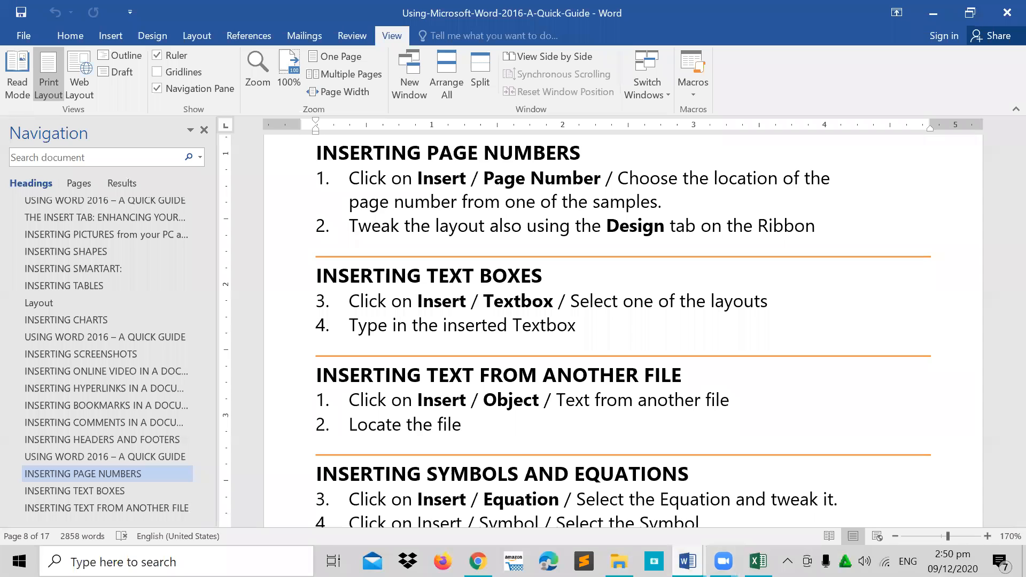
- Go to the quick guide's Inserting Text From Another File section to read its instructions
mouse_move(687, 561)
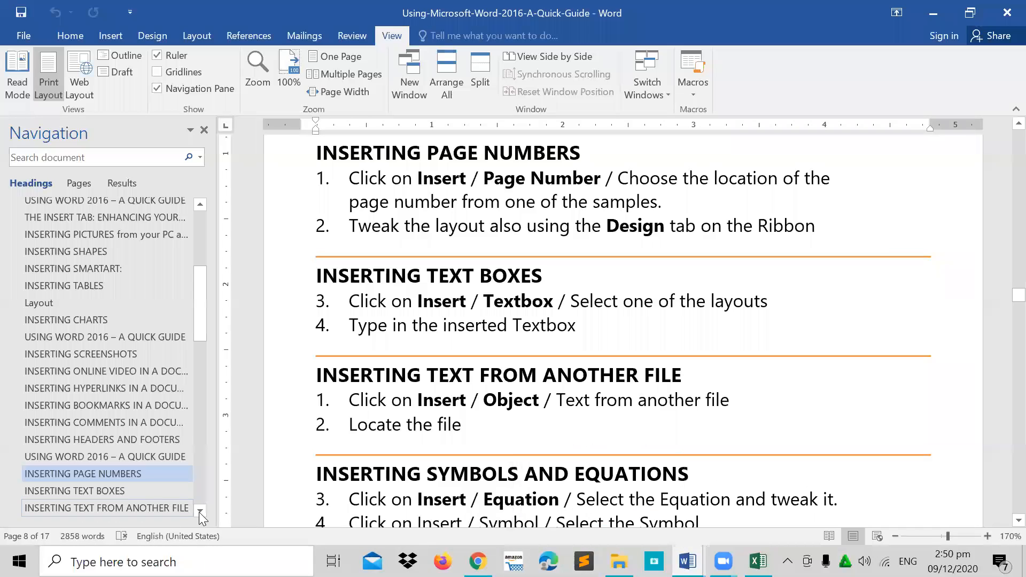
left_click(201, 512)
left_click(201, 512)
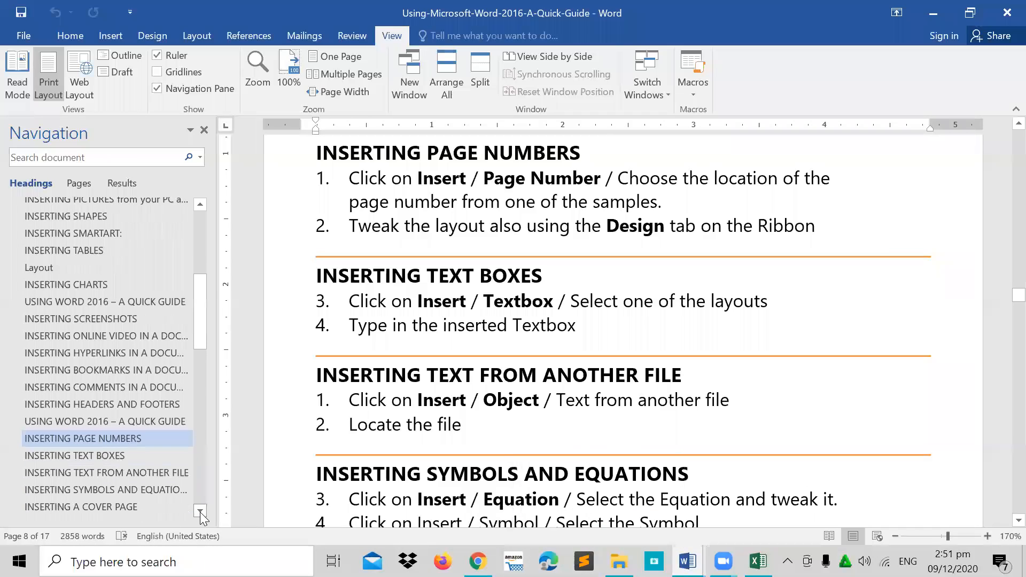
left_click(153, 472)
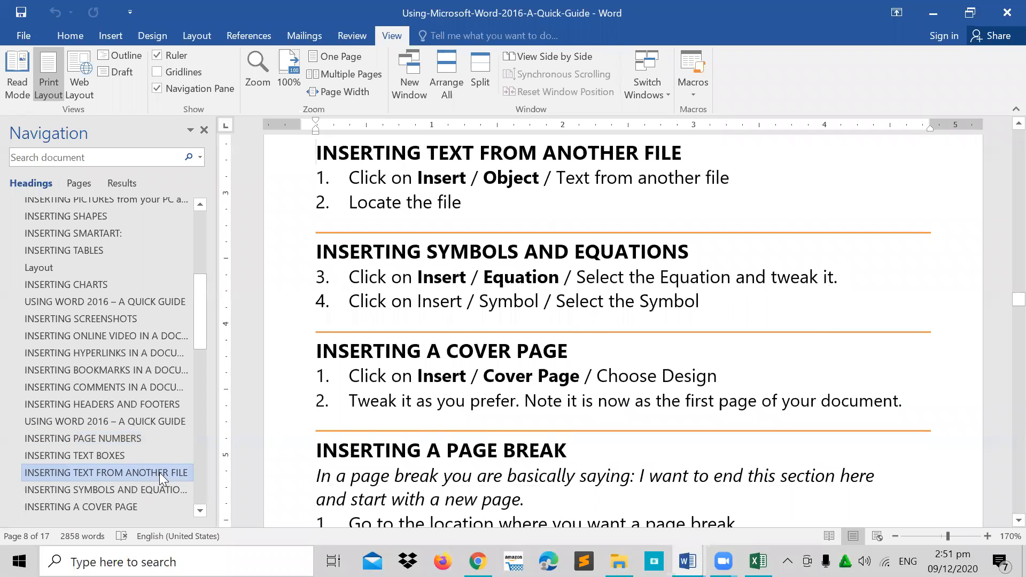
- Return to Document1 and add a blank line below the two YouTube links on page 3
left_click(723, 561)
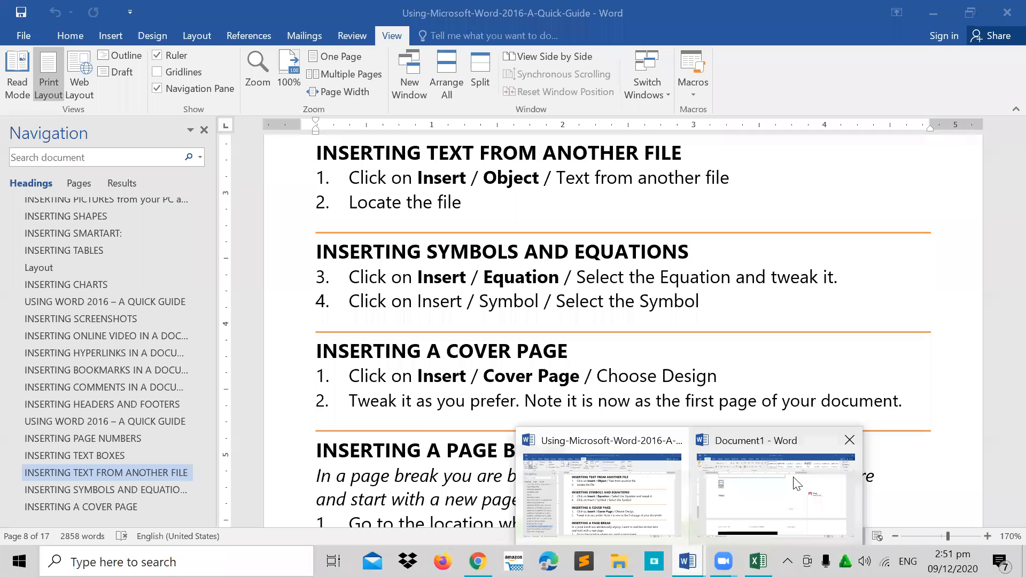
left_click(797, 483)
scroll(648, 389, "down", 15)
scroll(627, 413, "down", 3)
scroll(424, 303, "up", 3)
left_click(406, 316)
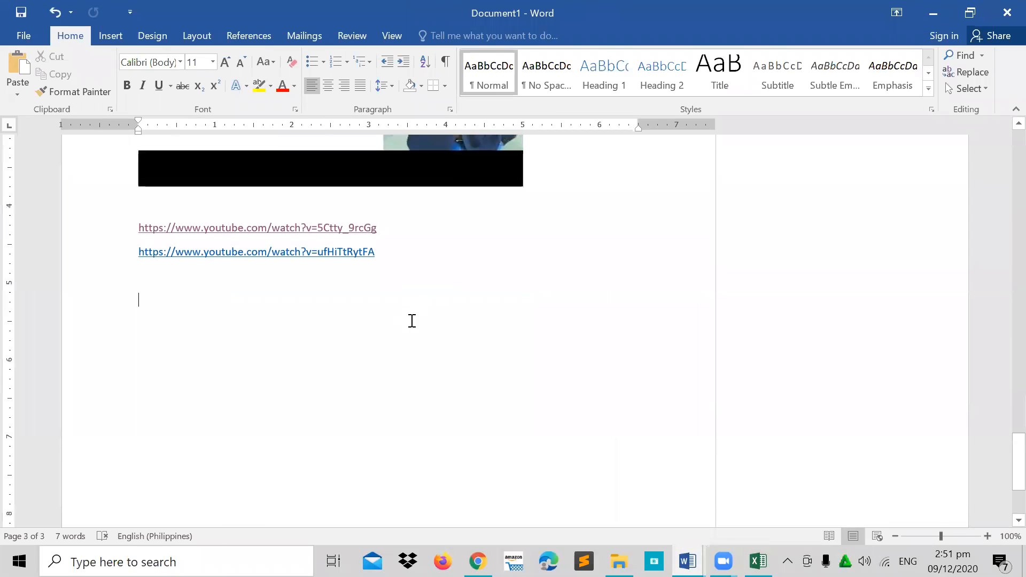
key("Return")
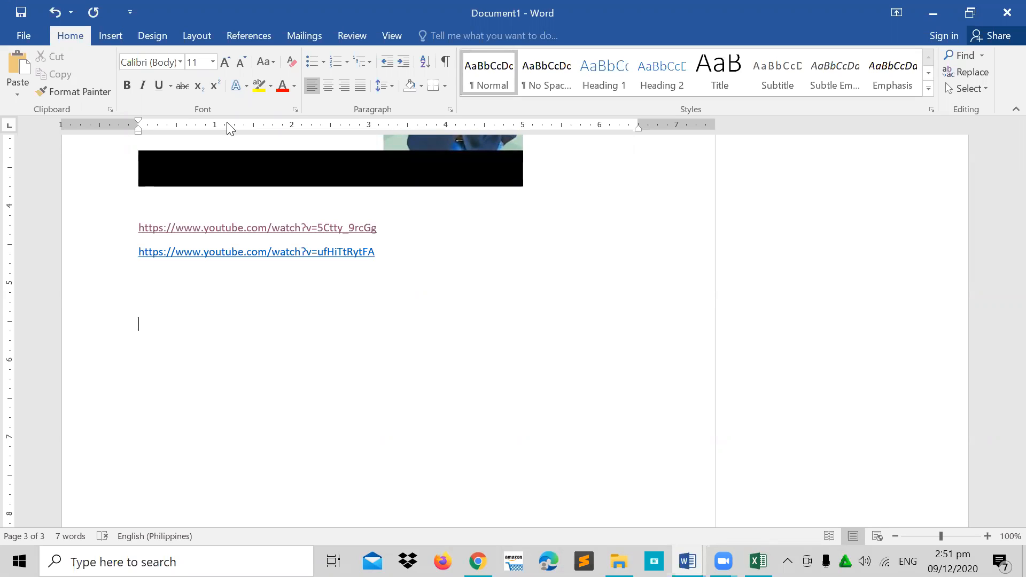
- Recheck the guide's instructions for inserting text from another file, and return to Document1
left_click(113, 37)
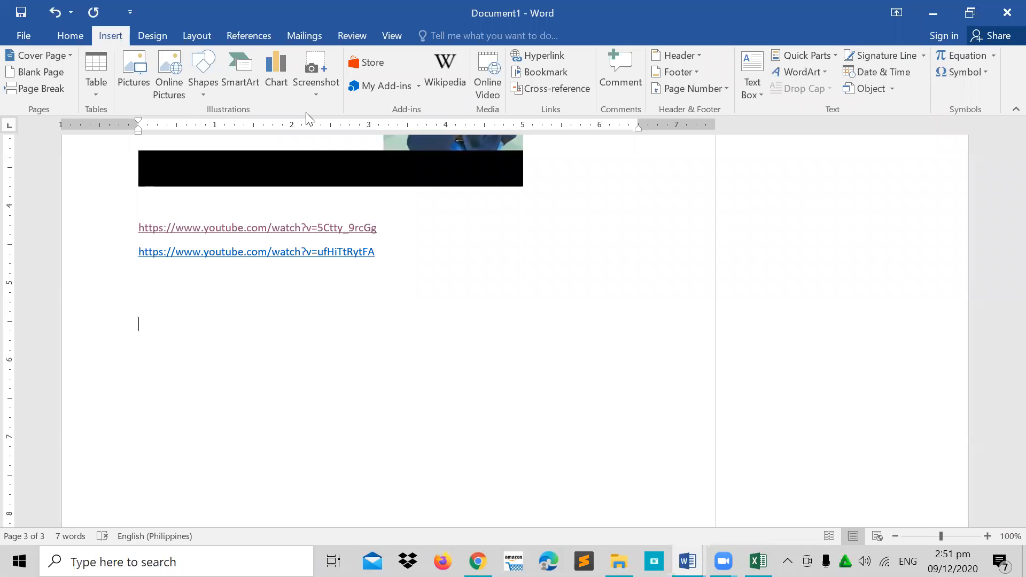
mouse_move(688, 561)
left_click(604, 487)
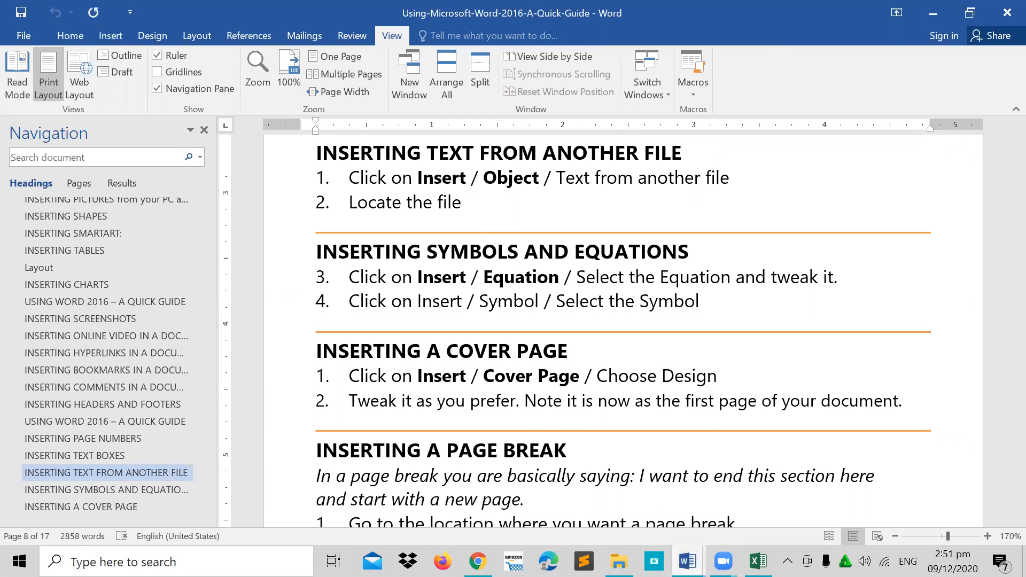
left_click(689, 560)
left_click(747, 510)
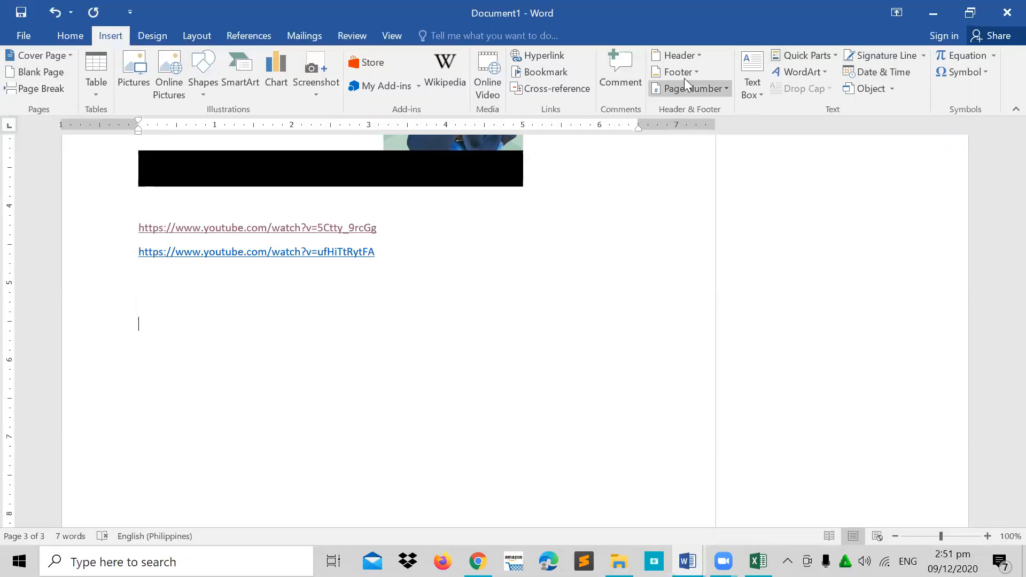
- Insert the text of the Word file atsara from USB Drive (D:) below the YouTube links
left_click(873, 89)
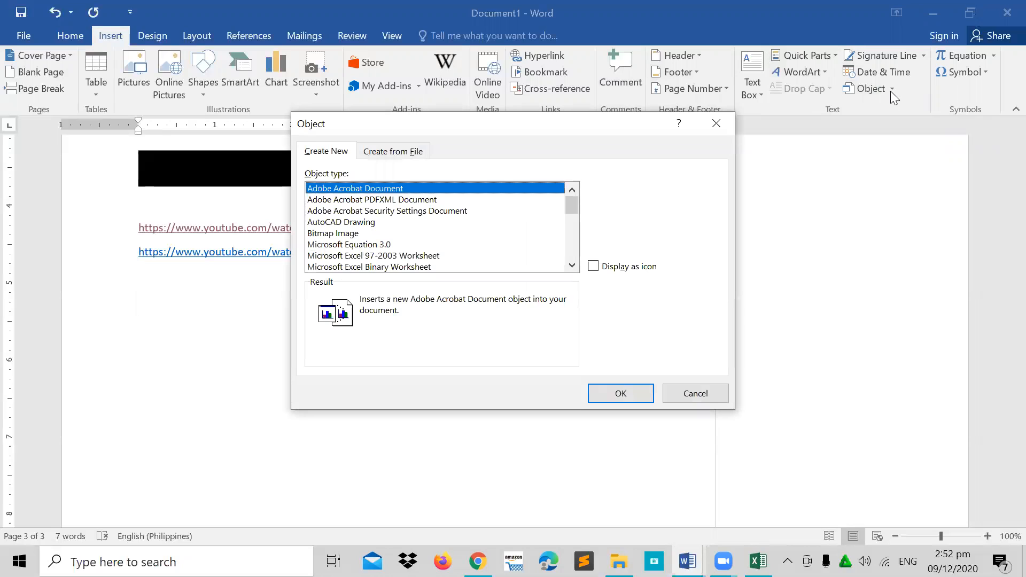
left_click(716, 123)
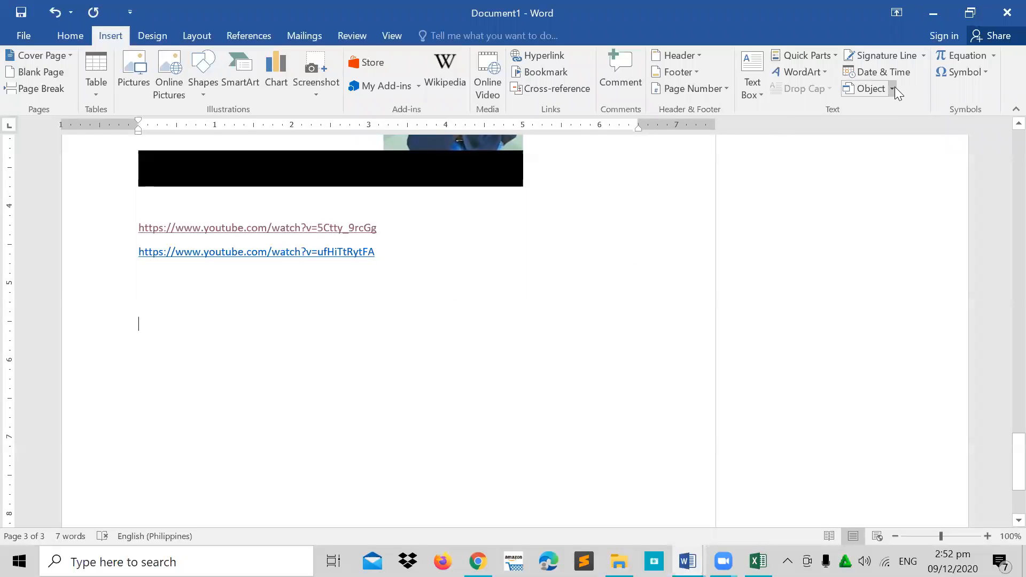
left_click(891, 89)
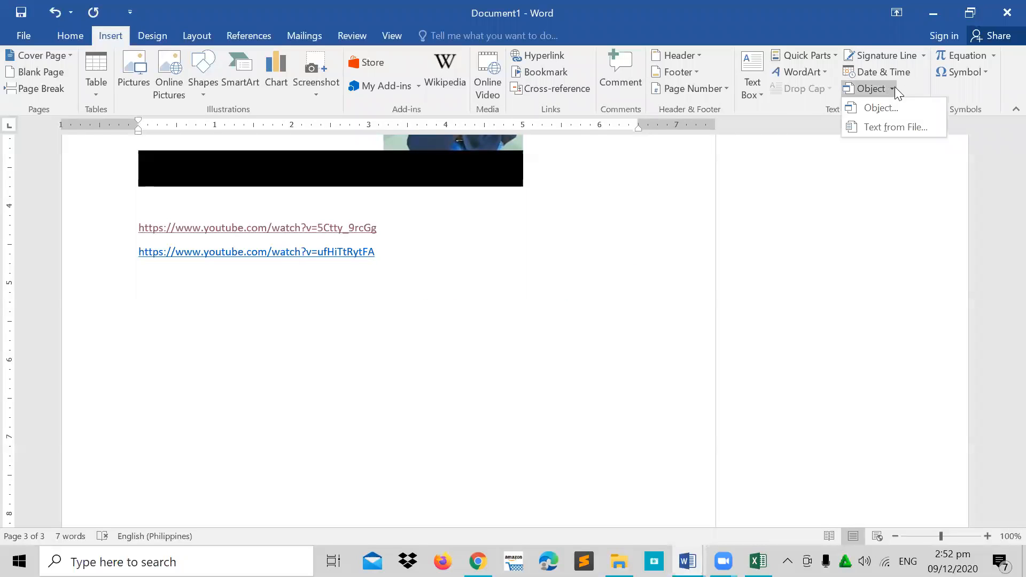
left_click(893, 128)
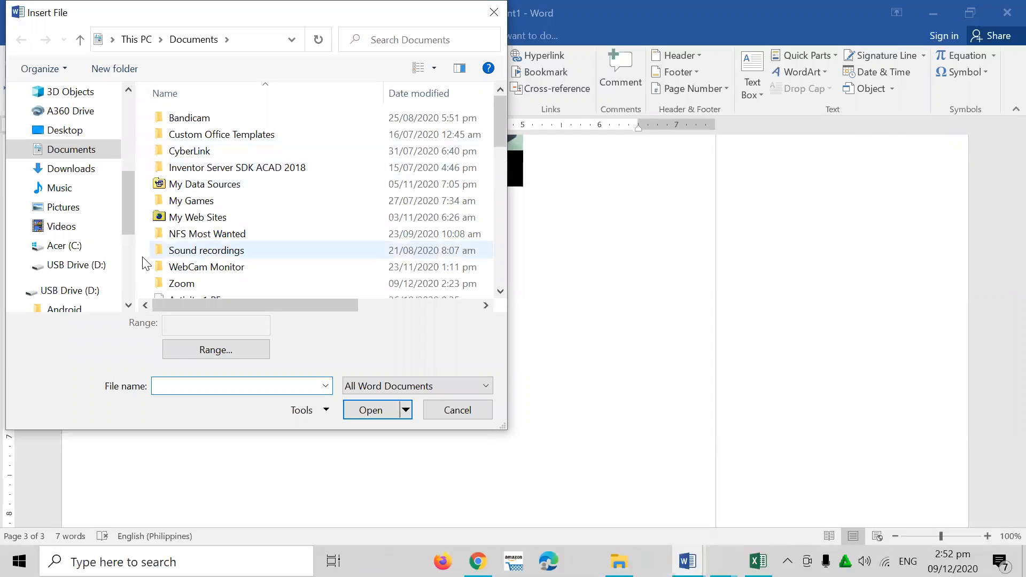
left_click(82, 294)
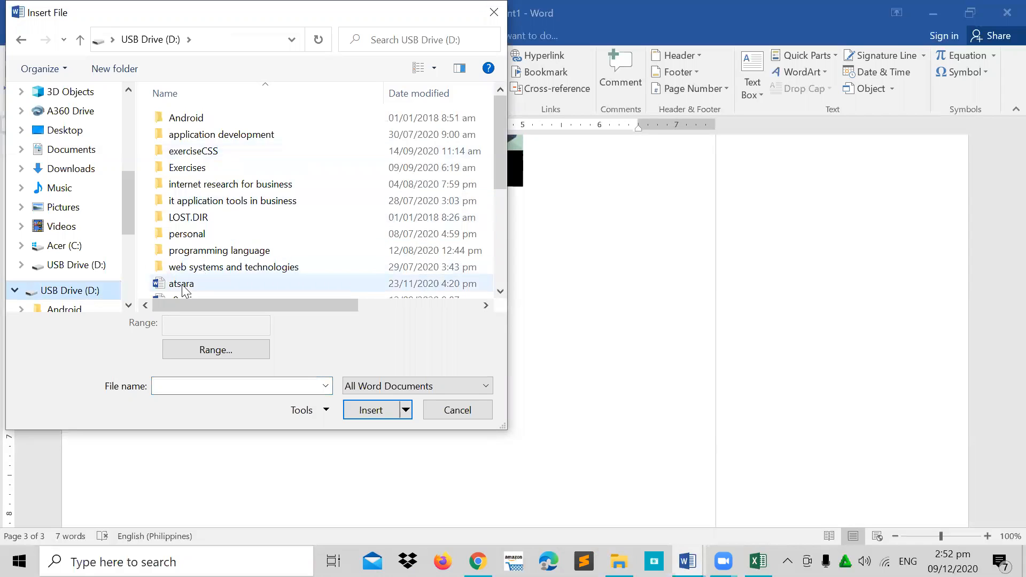
left_click(194, 284)
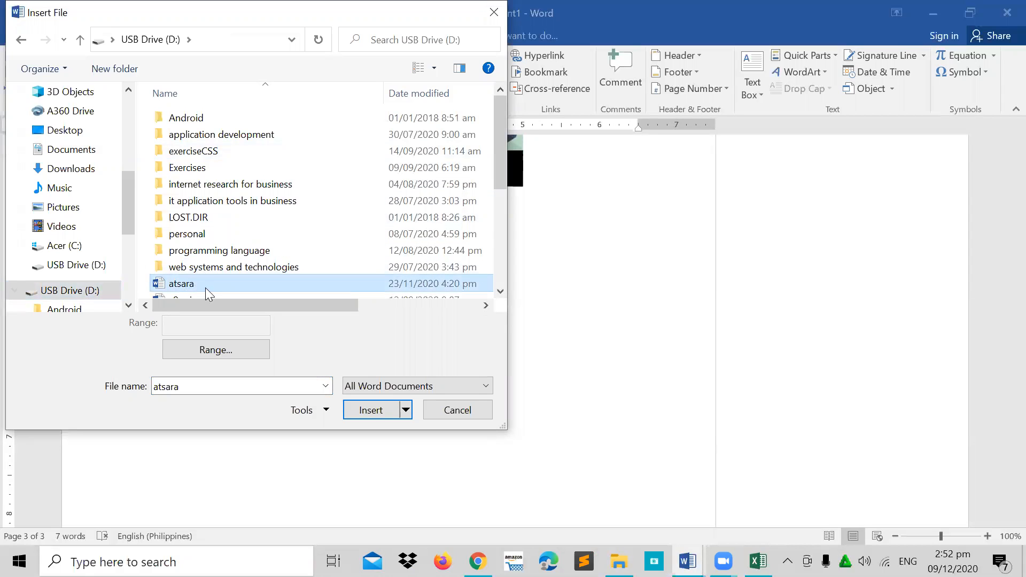
left_click(374, 412)
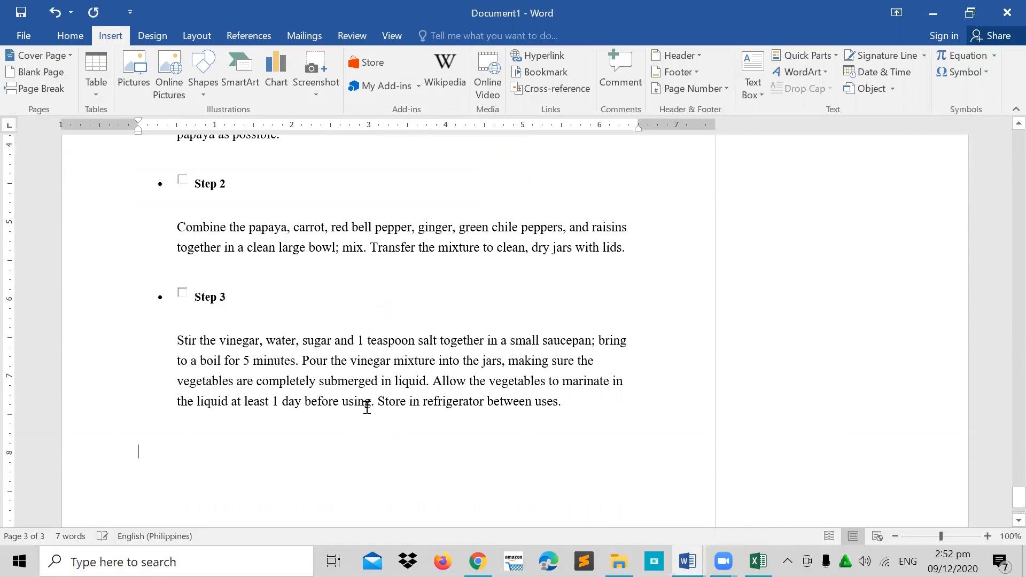
- Look through the inserted recipe text, from the ingredient checklist to the end of Step 3
scroll(367, 408, "up", 4)
scroll(367, 408, "up", 4)
scroll(367, 408, "up", 10)
scroll(367, 408, "up", 6)
scroll(366, 407, "down", 4)
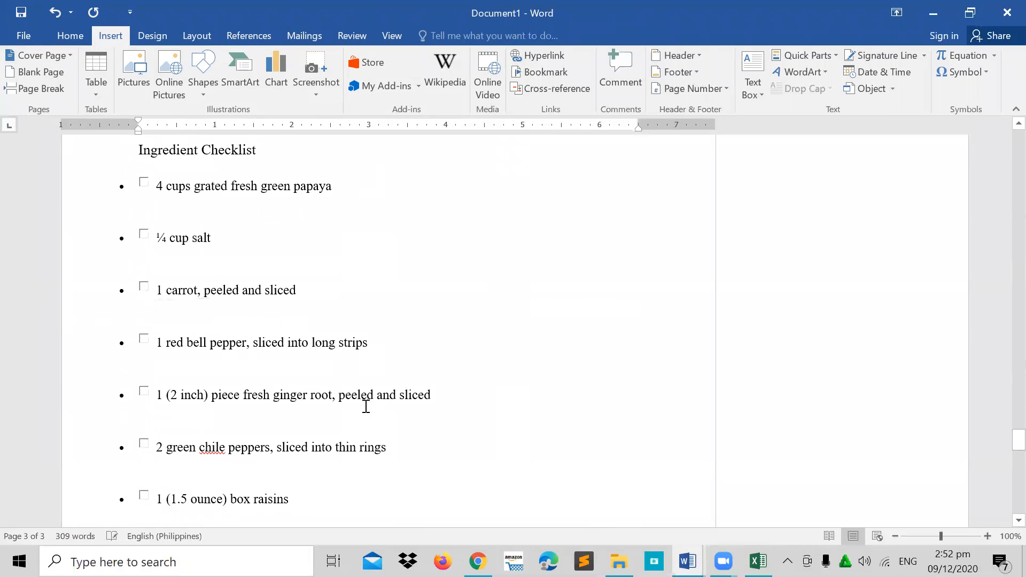
scroll(366, 406, "down", 15)
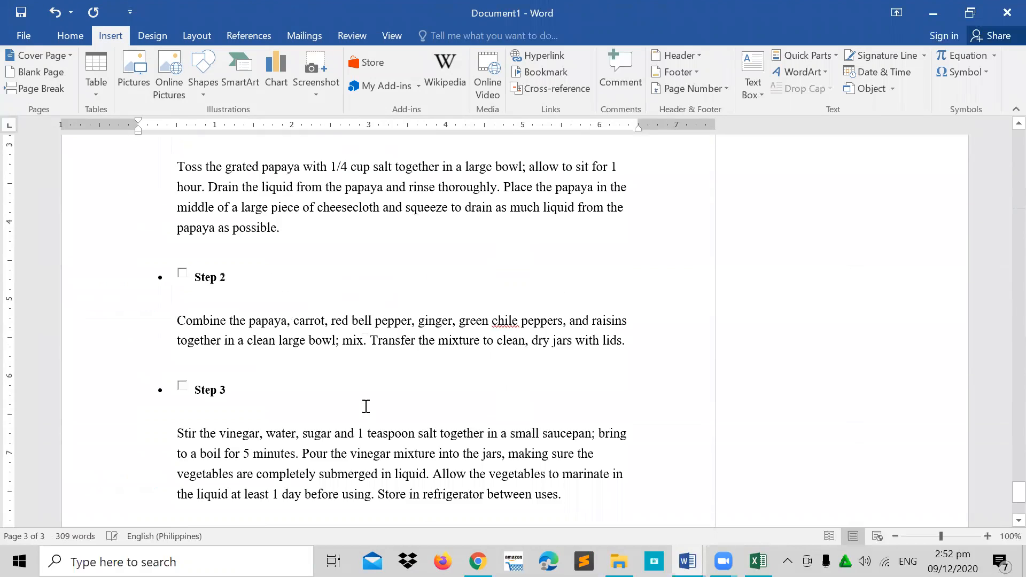
scroll(363, 406, "down", 3)
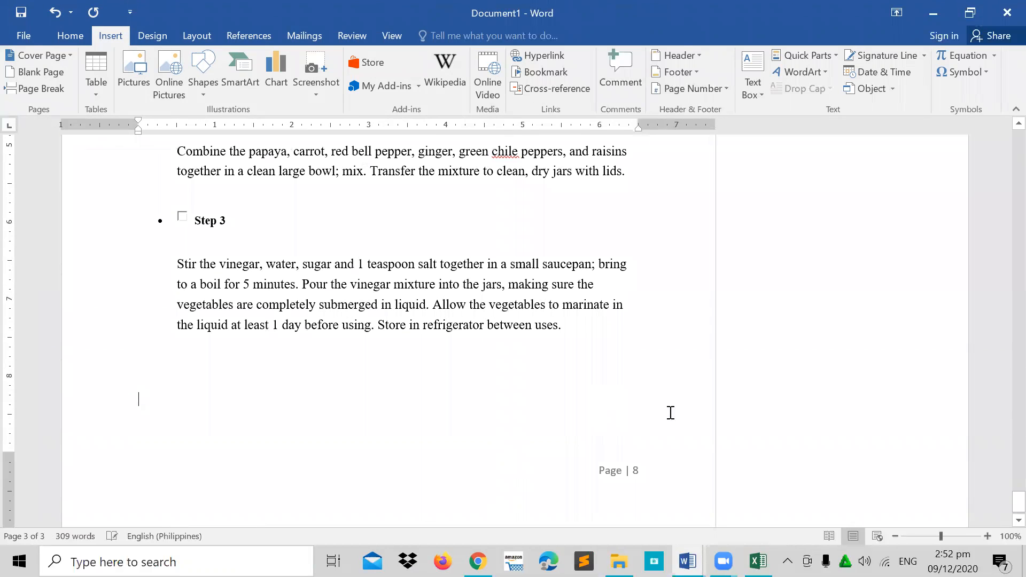
scroll(632, 440, "down", 1)
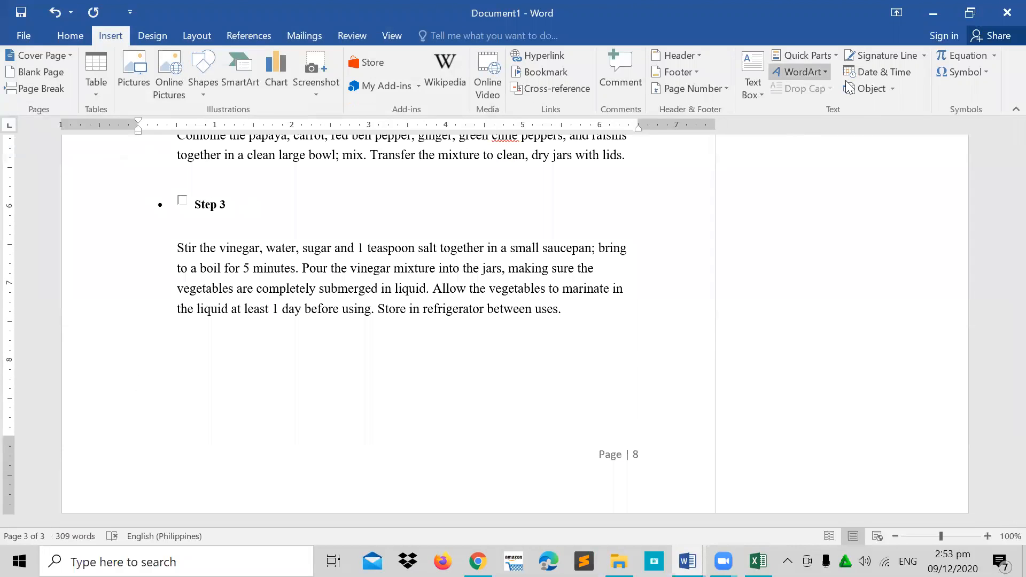
- Insert the text of the Word file c9quiz from USB Drive (D:) after the recipe, and look over the inserted questions
left_click(893, 96)
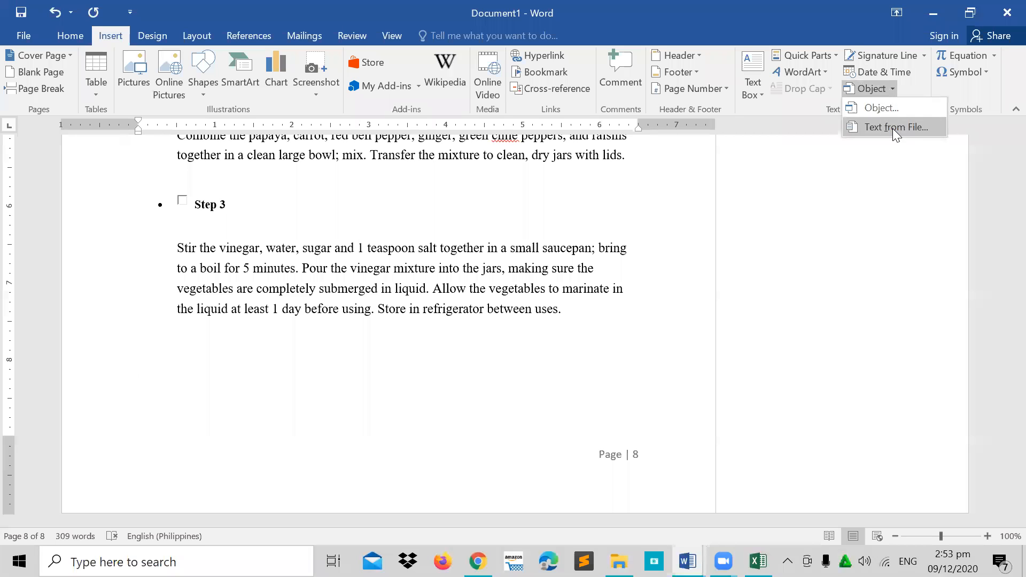
left_click(896, 128)
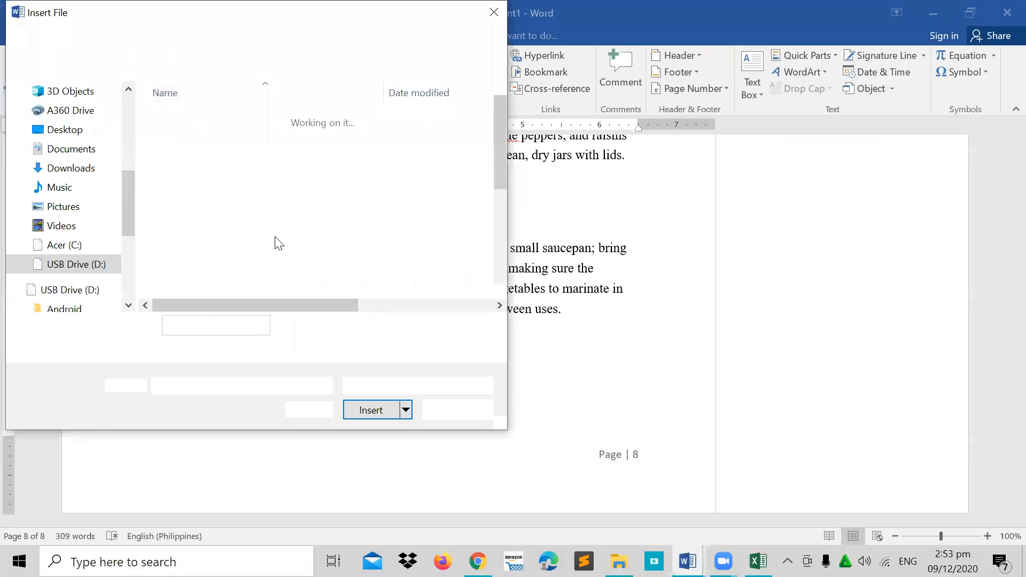
left_click_drag(502, 134, 501, 149)
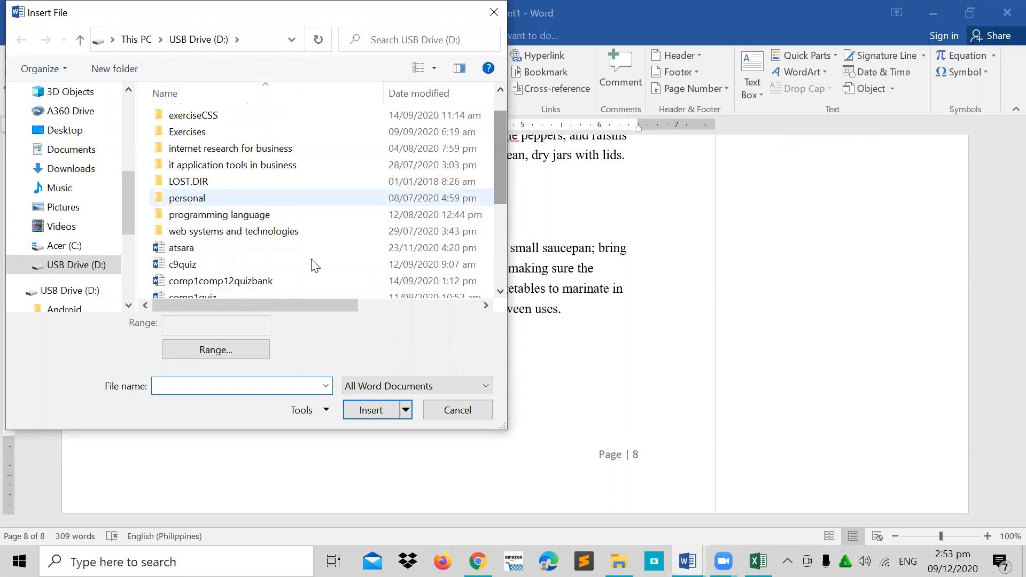
left_click(186, 270)
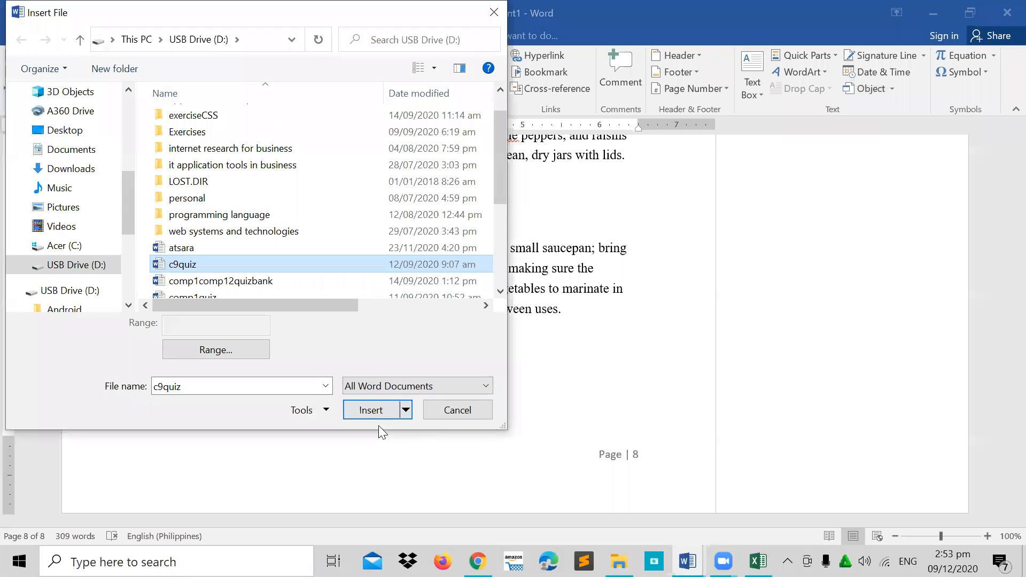
left_click(367, 413)
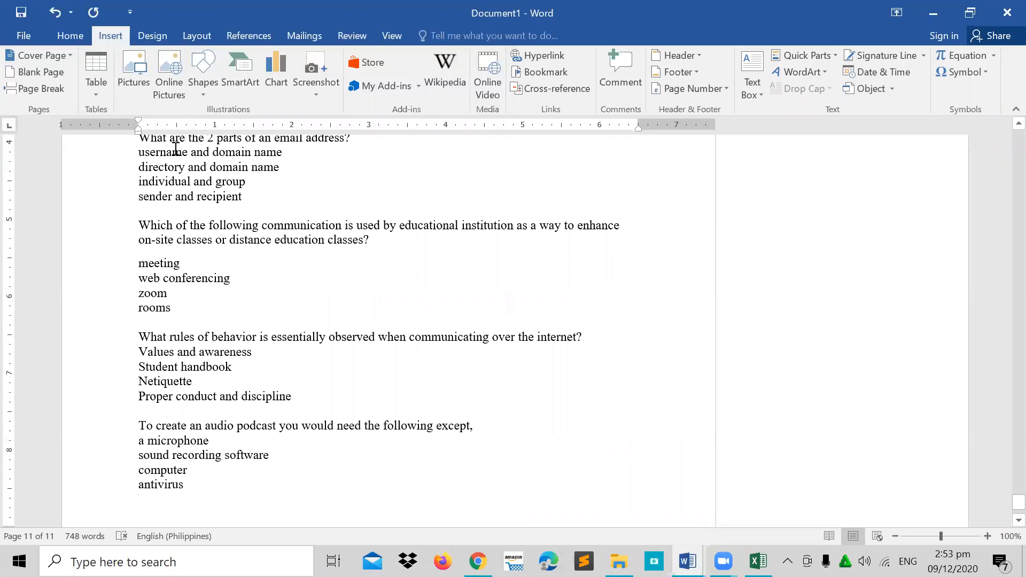
scroll(324, 385, "up", 6)
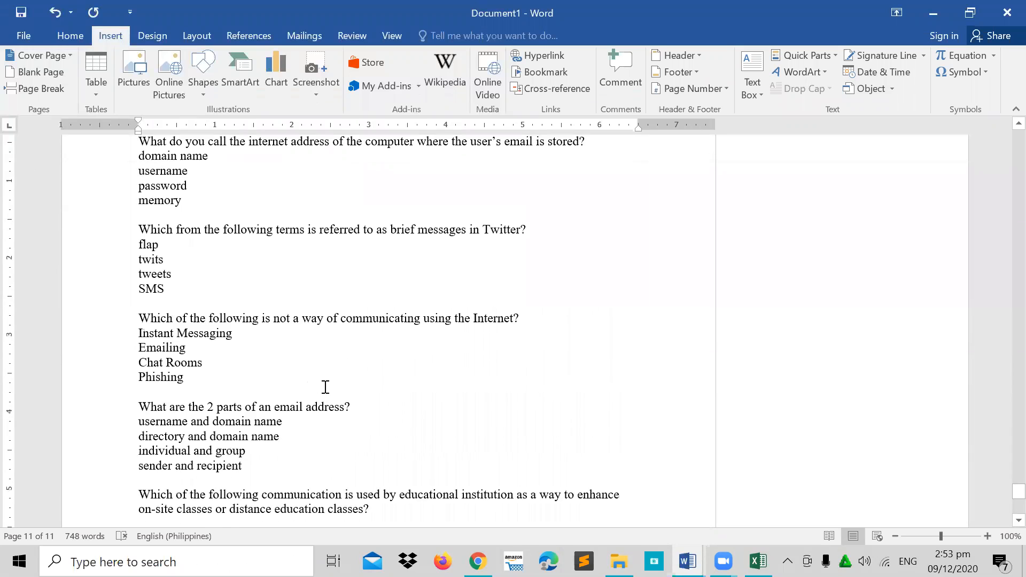
scroll(325, 386, "up", 3)
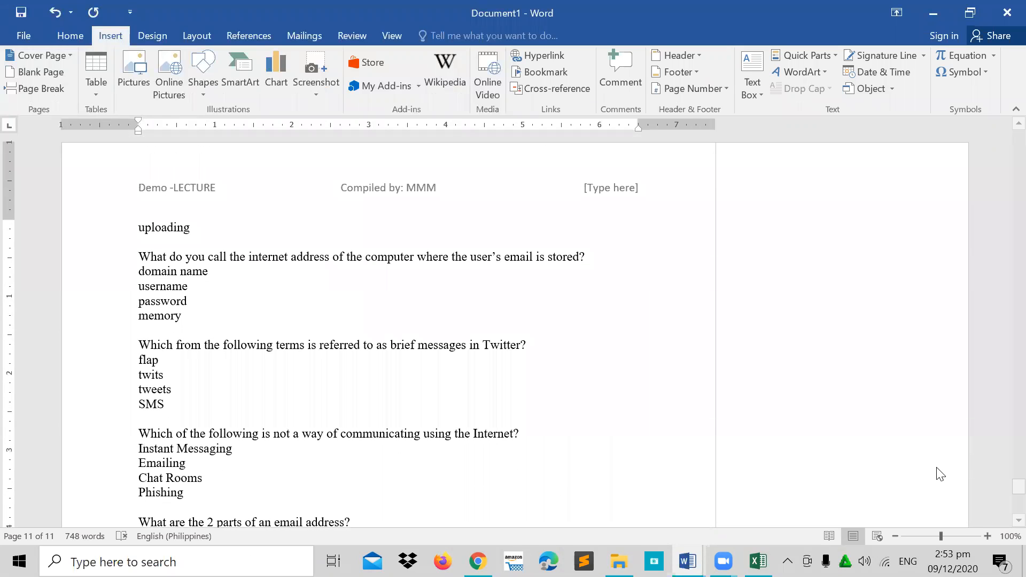